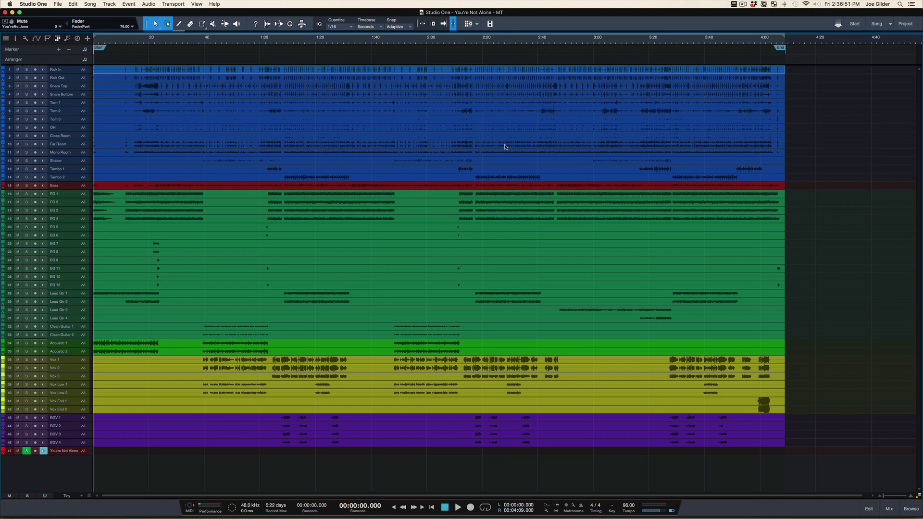
# Step: Look over the song's tracks and the mixer channels, from the drums across to the MIX BUS, the reference track and Main Out
pyautogui.press('F3')
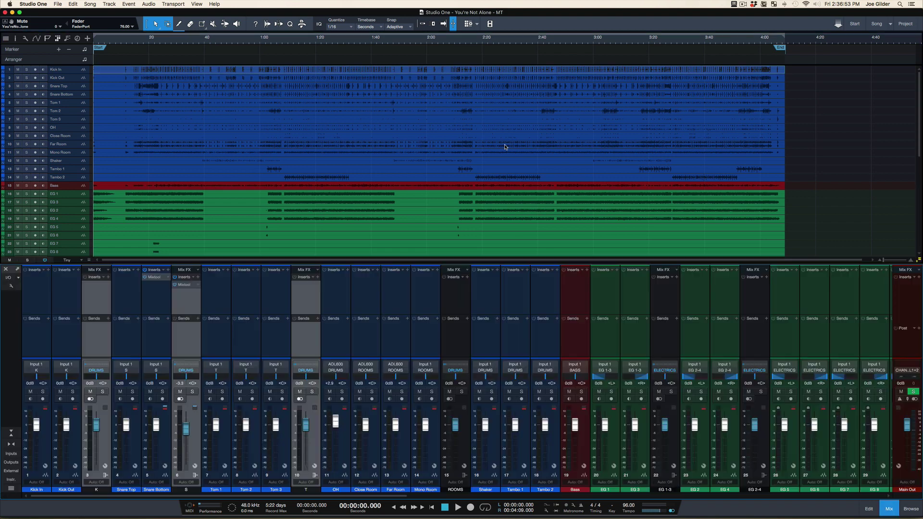
pyautogui.hscroll(10, 435, 345)
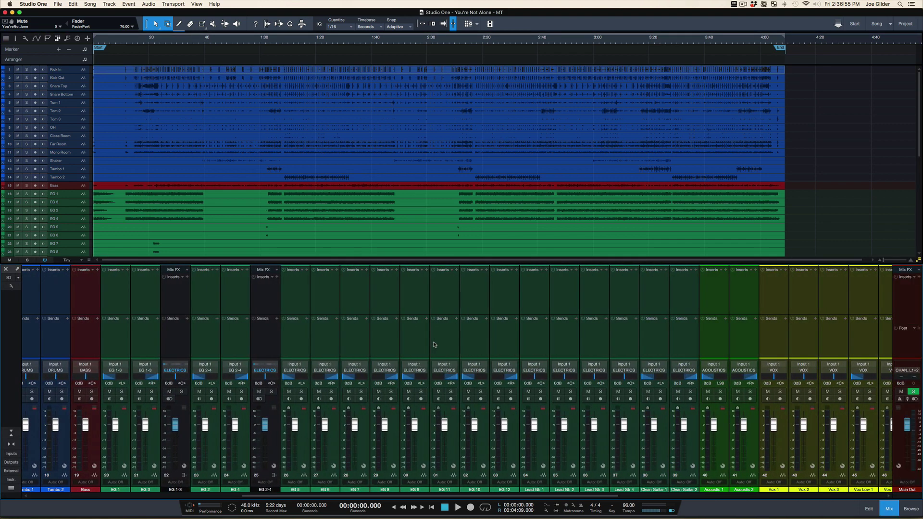
pyautogui.press('F3')
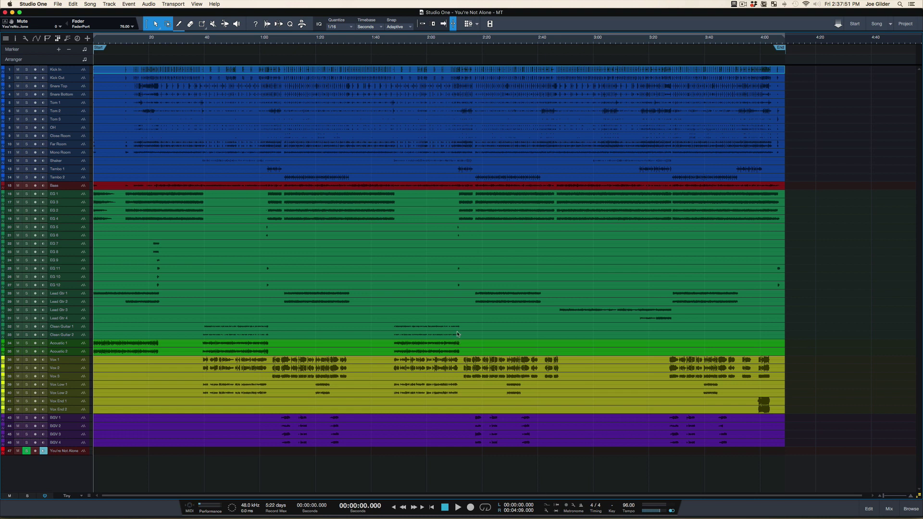
pyautogui.hscroll(1, 333, 195)
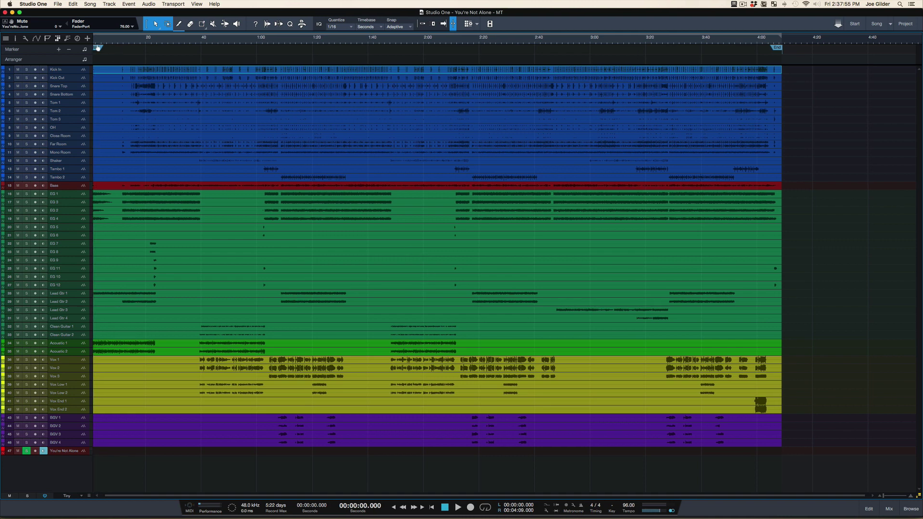
pyautogui.moveTo(97, 43); pyautogui.dragTo(97, 50)
pyautogui.hscroll(-2, 167, 177)
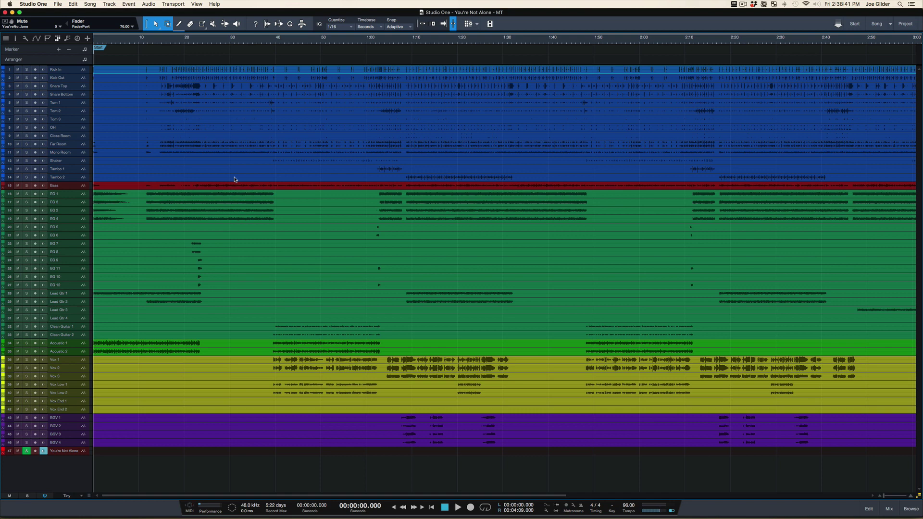
pyautogui.press('F3')
pyautogui.hscroll(15, 538, 345)
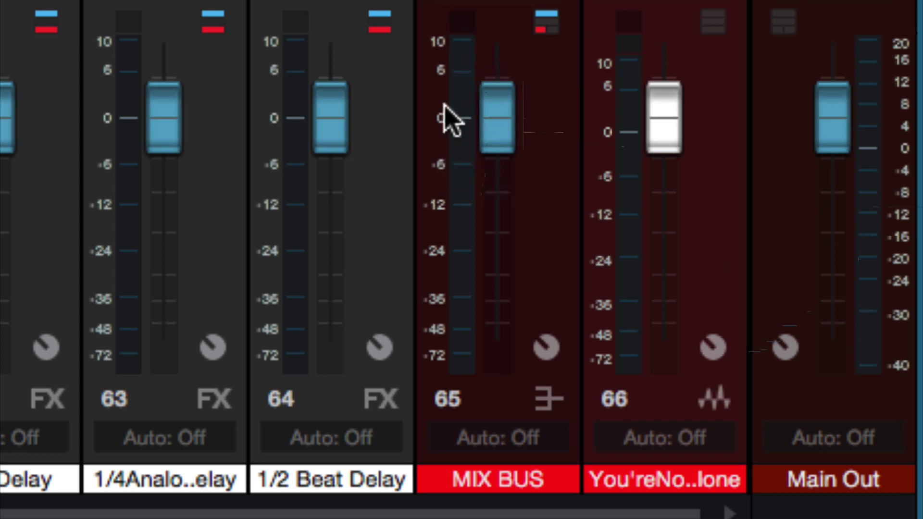
pyautogui.click(464, 187)
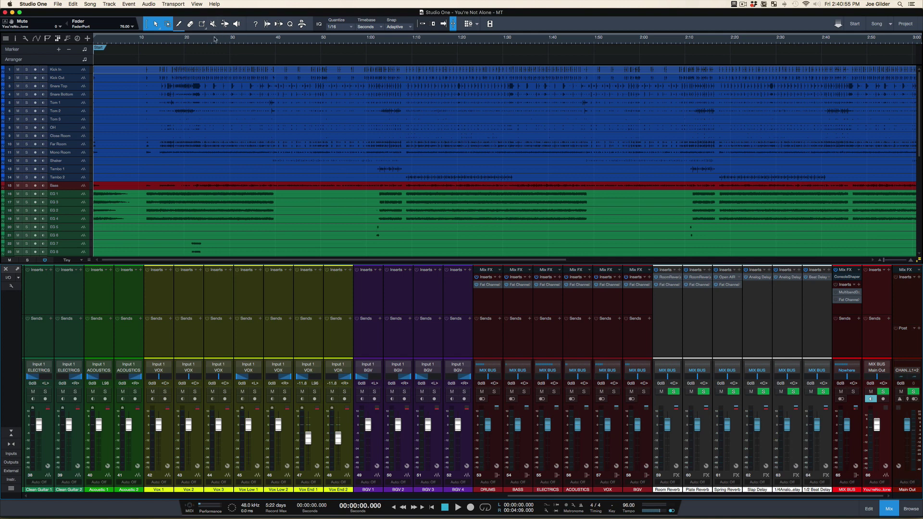
# Step: Fit the whole song in the timeline and look through the drum, guitar and vocal tracks
pyautogui.moveTo(210, 39); pyautogui.dragTo(211, 26)
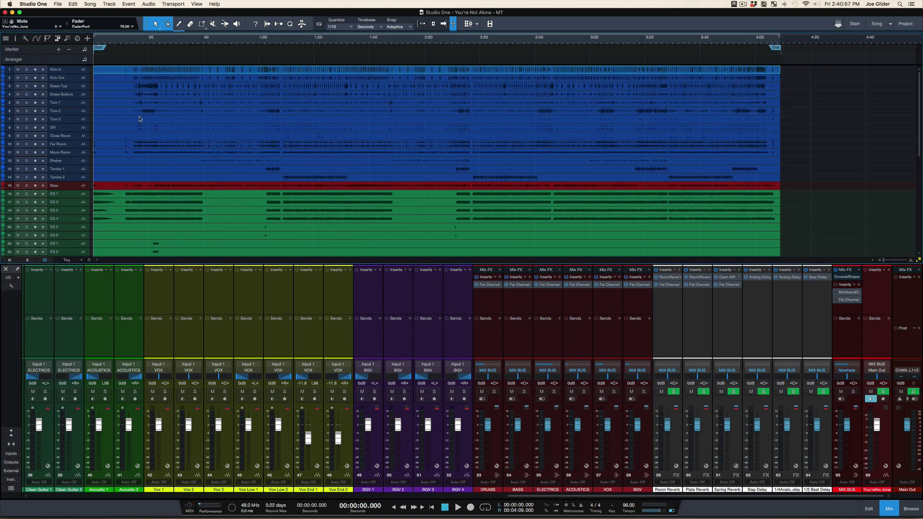
pyautogui.scroll(-8, 140, 119)
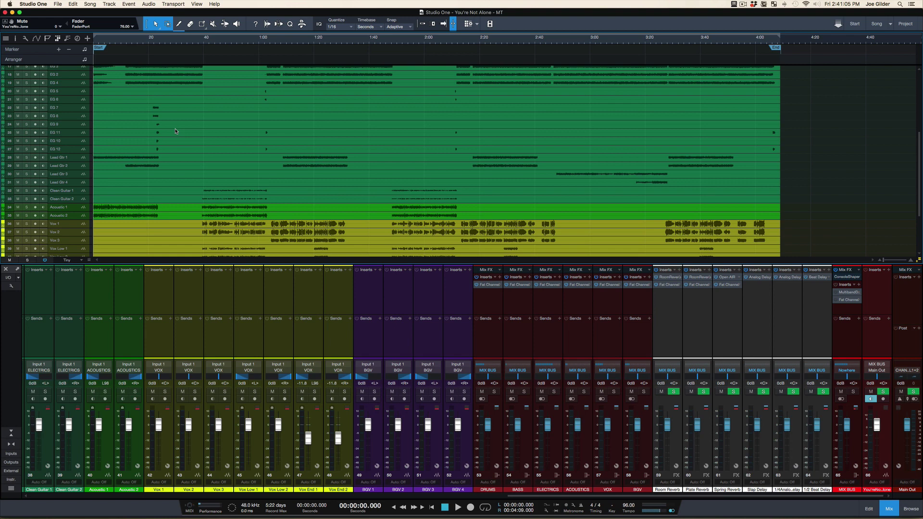
pyautogui.press('F3')
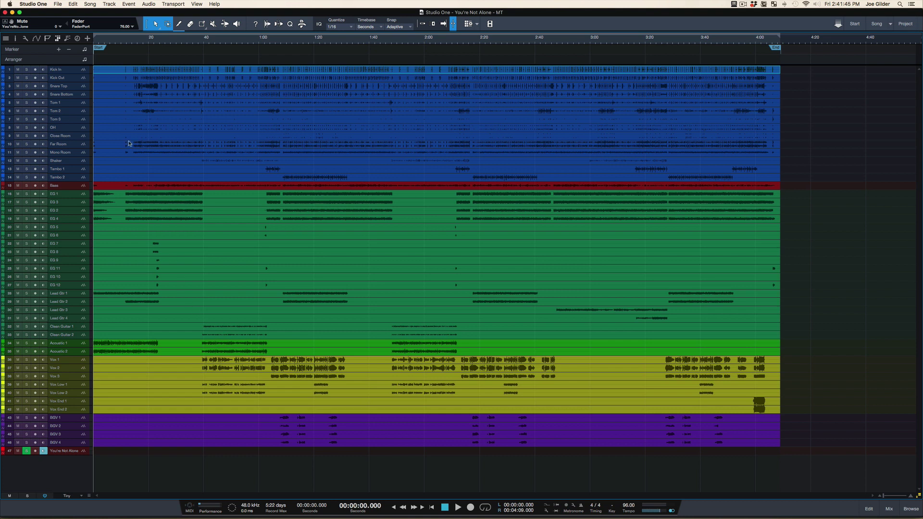
pyautogui.press('F3')
pyautogui.press('F3')
# Step: Play the song from about 3:30, and replay it from the same point
pyautogui.click(144, 44)
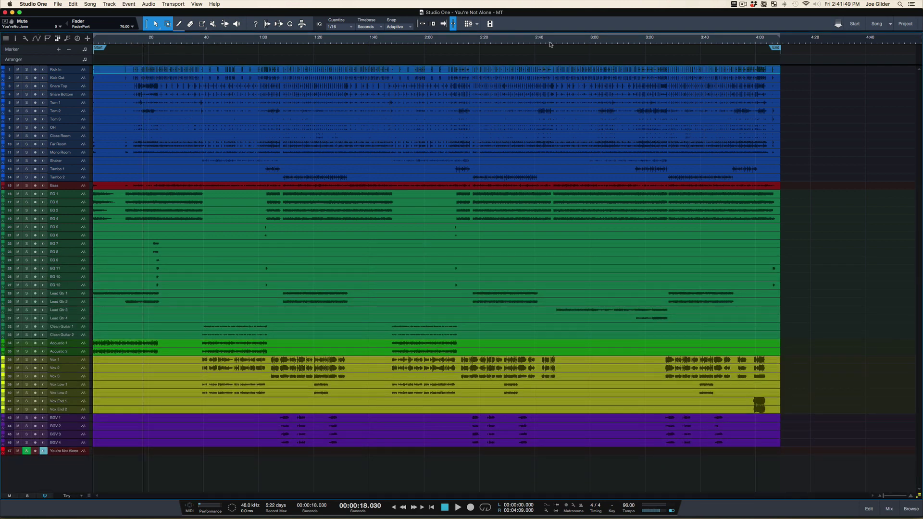
pyautogui.click(675, 41)
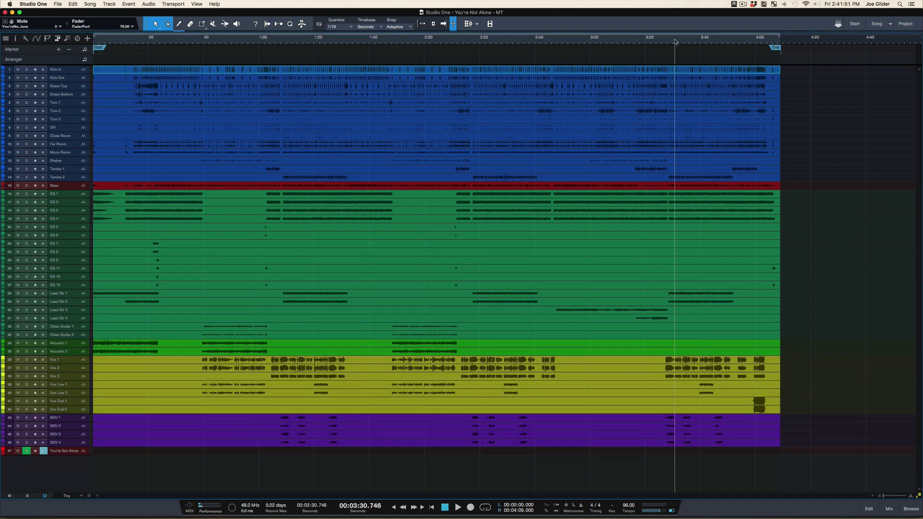
pyautogui.press('space')
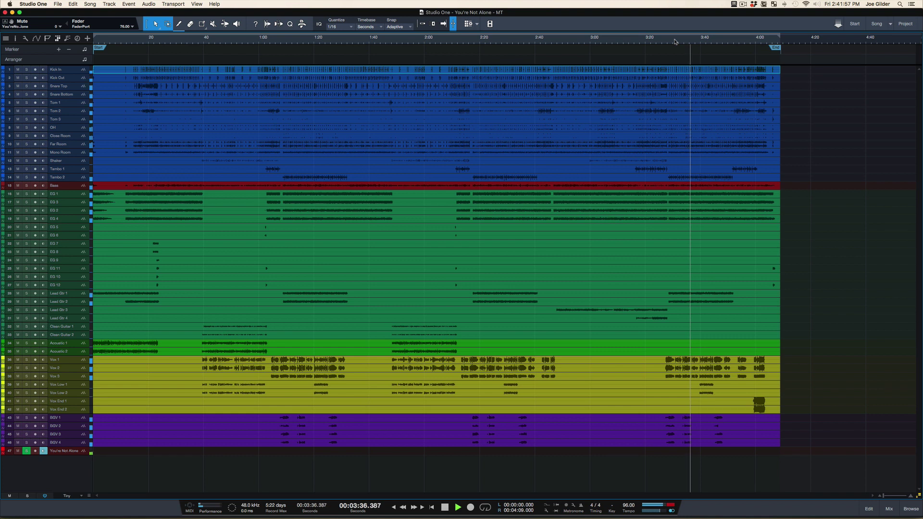
pyautogui.press('space')
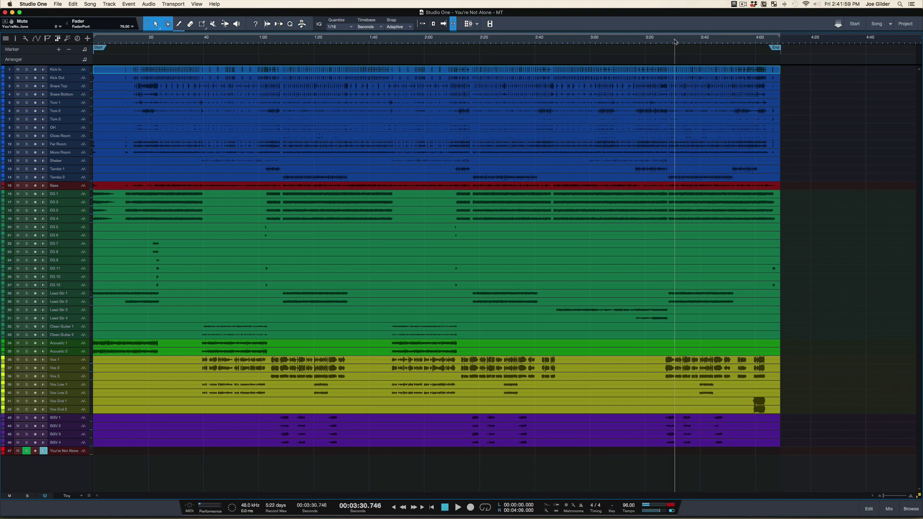
pyautogui.press('space')
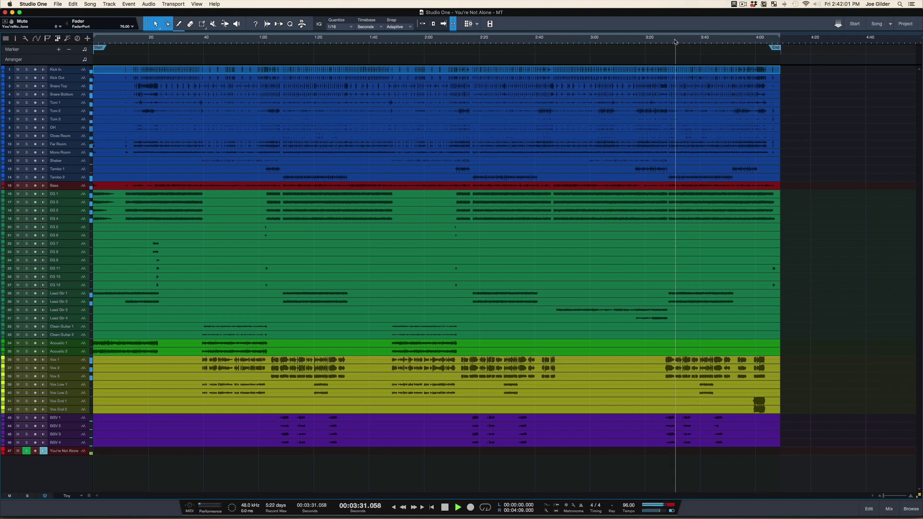
pyautogui.press('space')
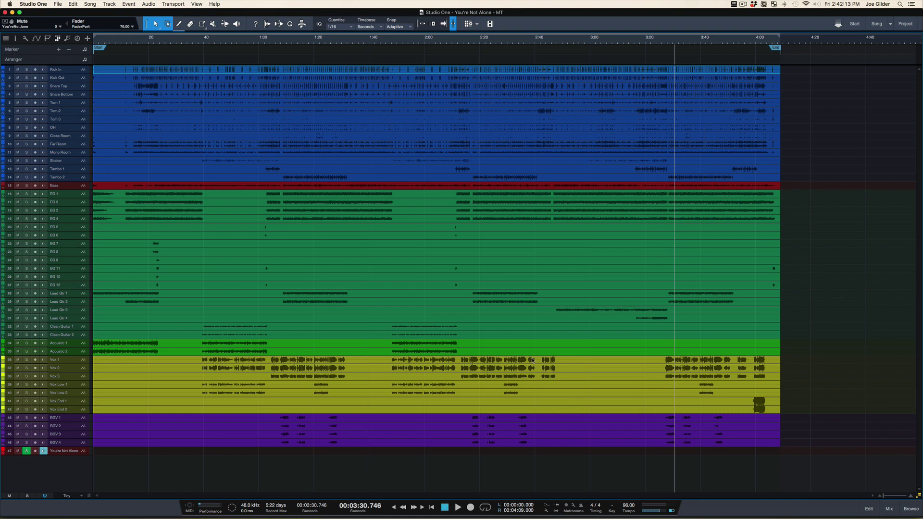
# Step: Reset the volume faders of the S, K and T drum buses to 0 dB in the mixer
pyautogui.press('F3')
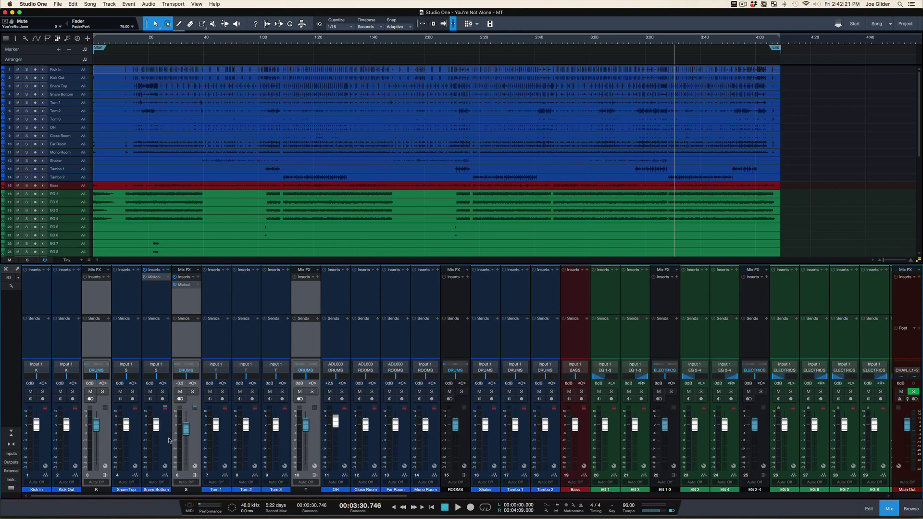
pyautogui.keyDown('alt'); pyautogui.click(187, 429); pyautogui.keyUp('alt')
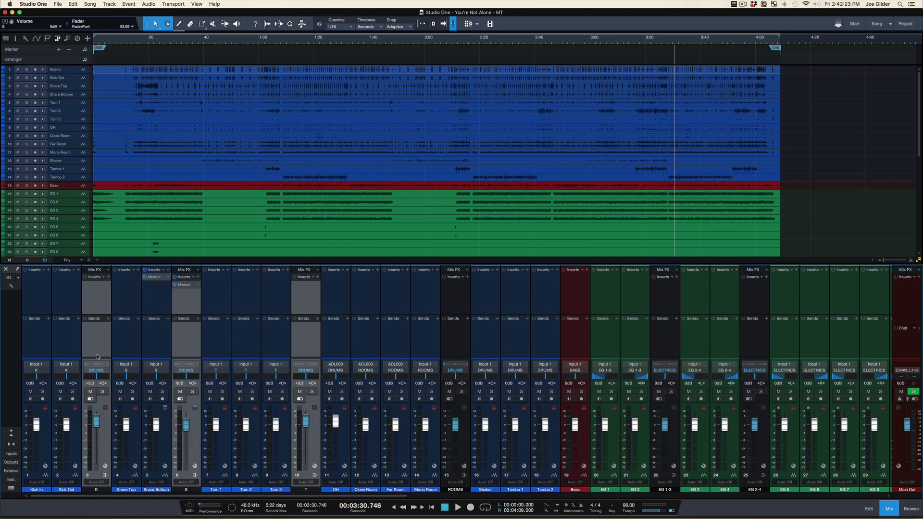
pyautogui.click(99, 412)
pyautogui.keyDown('alt'); pyautogui.click(98, 420); pyautogui.keyUp('alt')
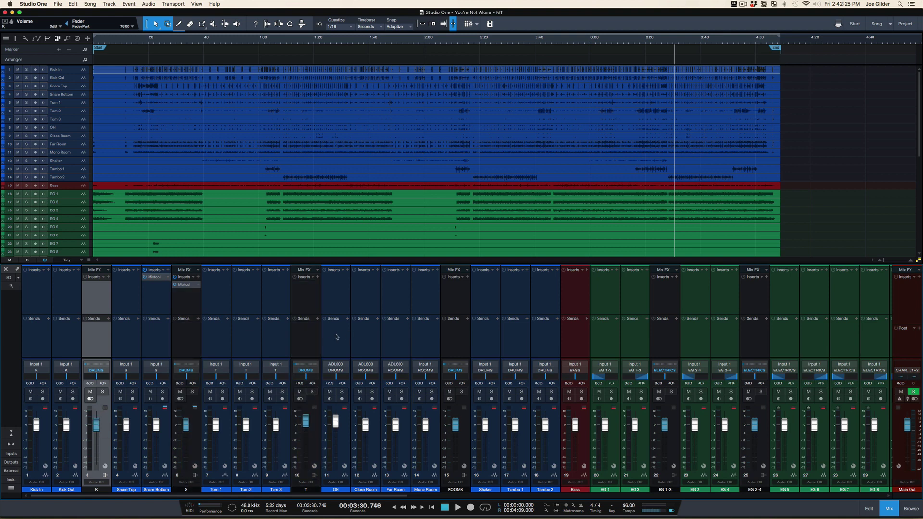
pyautogui.click(315, 344)
pyautogui.keyDown('alt'); pyautogui.click(307, 421); pyautogui.keyUp('alt')
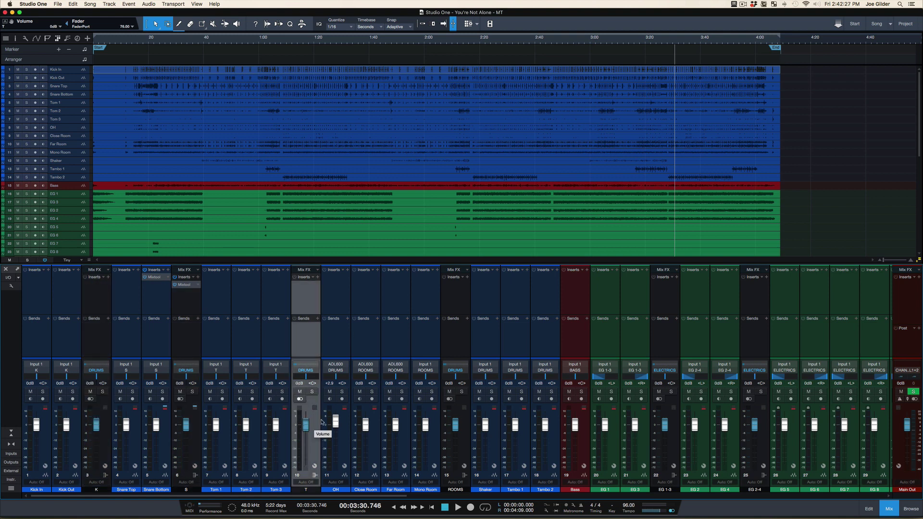
pyautogui.click(451, 346)
# Step: Examine the instrument and vocal buses from DRUMS to BGV, including the Fat Channel insert on the DRUMS bus
pyautogui.hscroll(10, 477, 334)
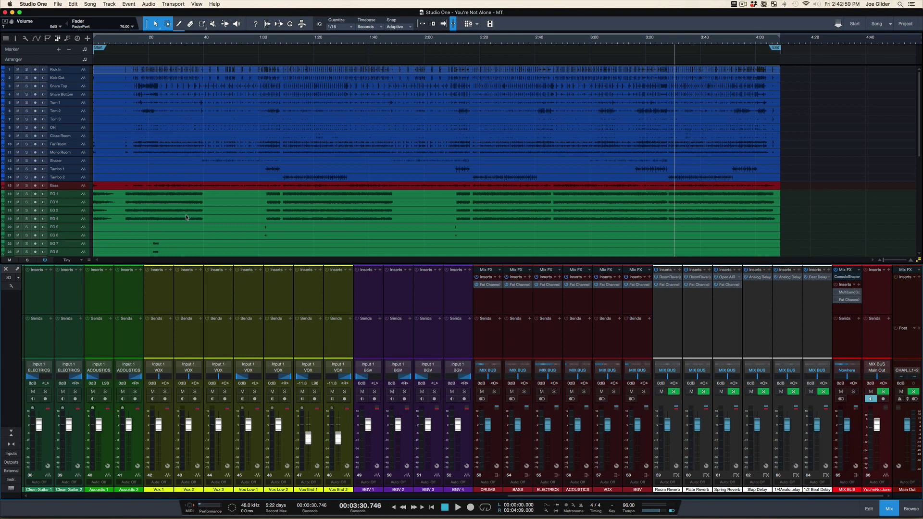
pyautogui.click(493, 294)
pyautogui.keyDown('shift'); pyautogui.click(633, 302); pyautogui.keyUp('shift')
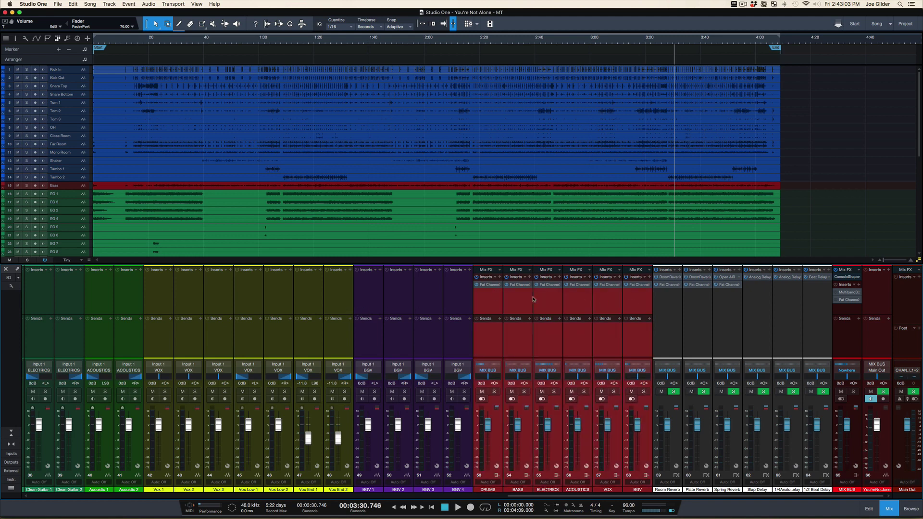
pyautogui.click(493, 286)
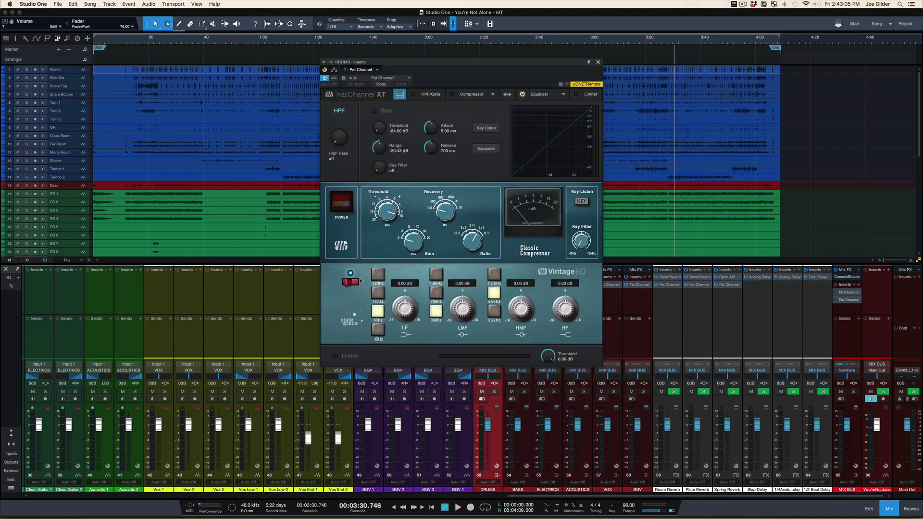
pyautogui.click(599, 62)
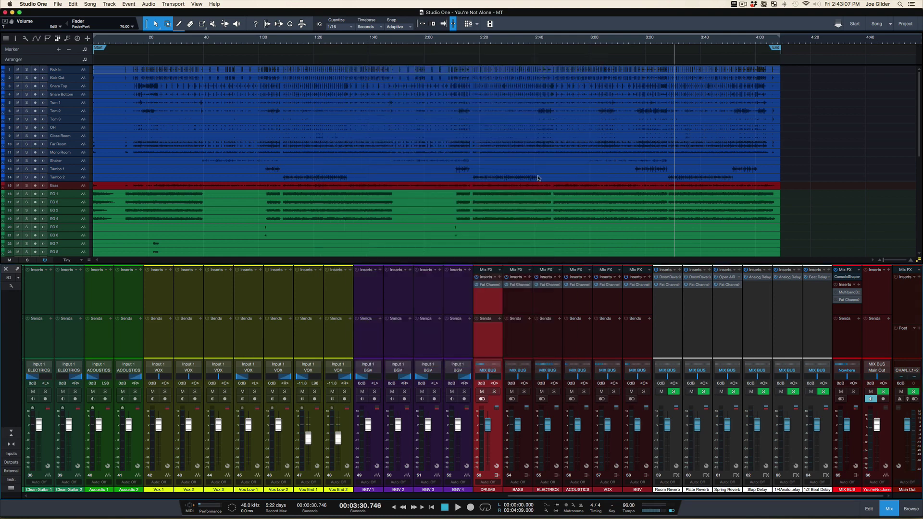
pyautogui.click(506, 297)
pyautogui.click(597, 304)
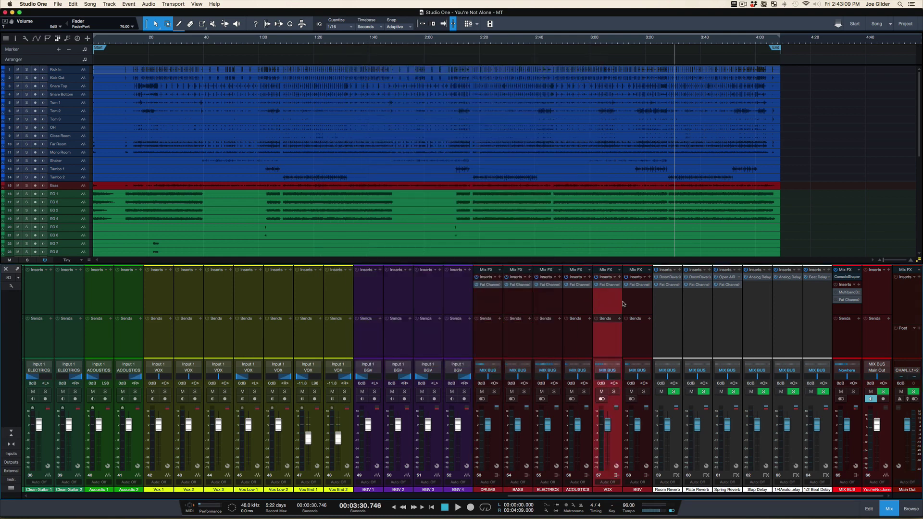
pyautogui.click(627, 304)
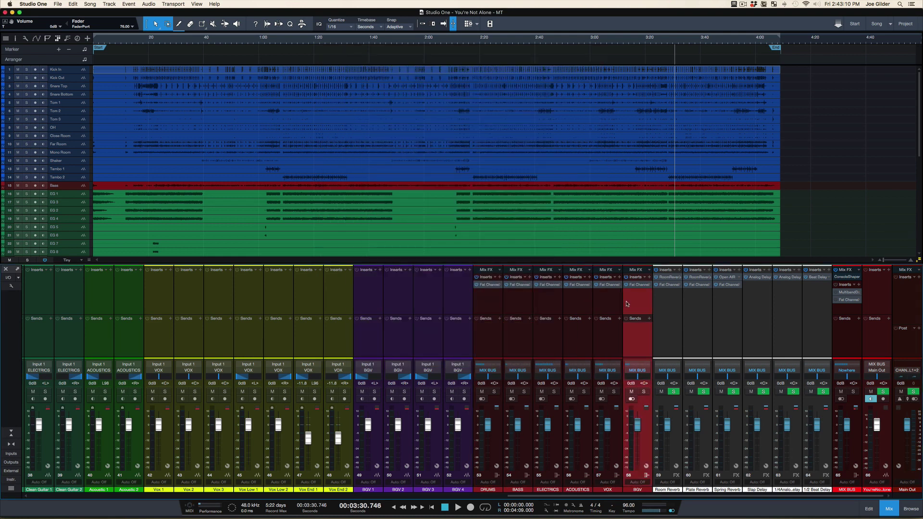
pyautogui.click(469, 346)
# Step: Nudge the EG 1-3 bus fader up to +0.2 dB, and reset it to 0 dB
pyautogui.hscroll(-12, 469, 346)
pyautogui.hscroll(-6, 405, 347)
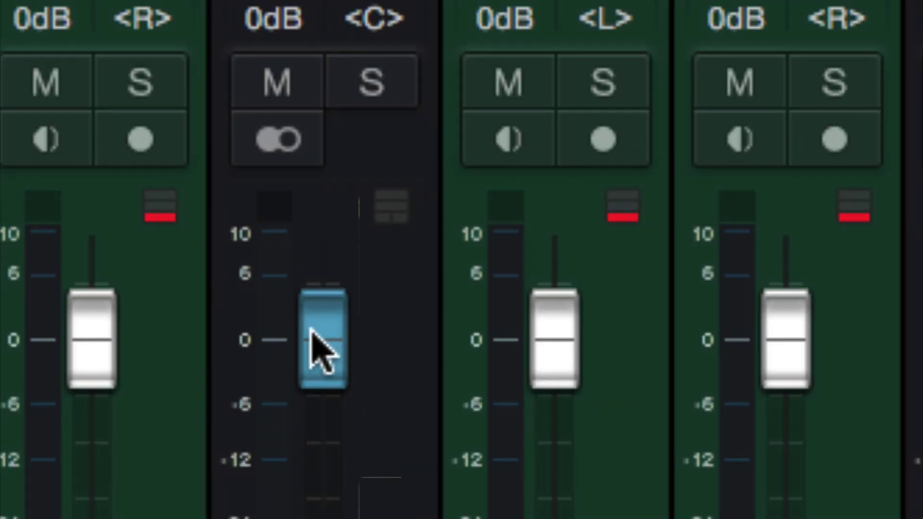
pyautogui.moveTo(356, 427); pyautogui.dragTo(356, 426)
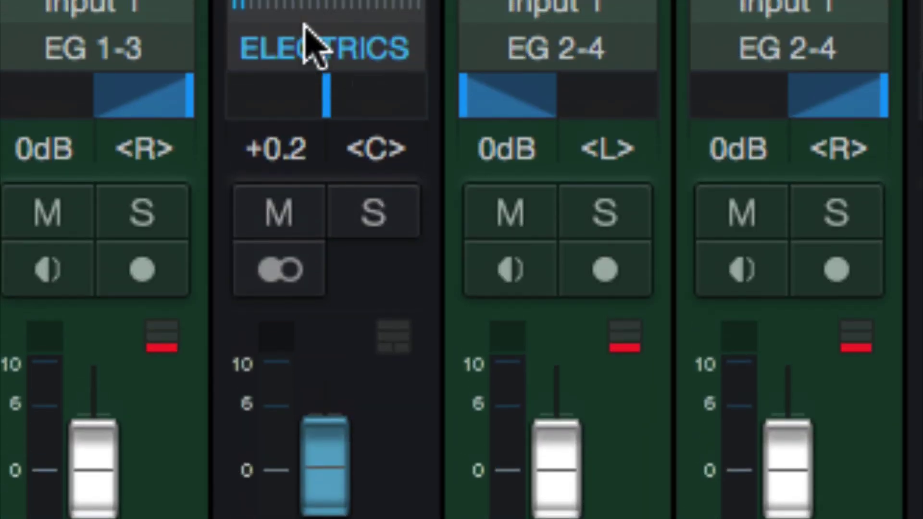
pyautogui.moveTo(311, 91); pyautogui.dragTo(323, 114)
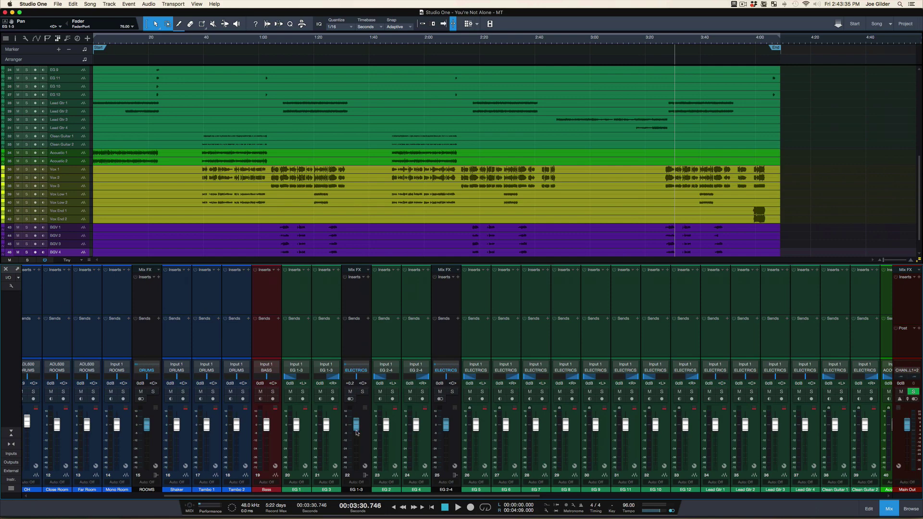
pyautogui.keyDown('alt'); pyautogui.click(358, 429); pyautogui.keyUp('alt')
# Step: Return the playhead to the start of the song and look over the tracks alongside the mixer
pyautogui.press('F3')
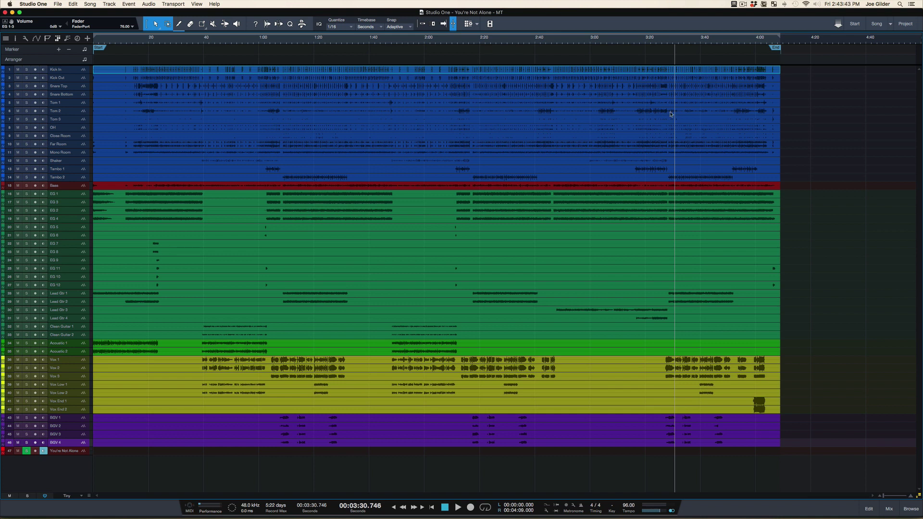
pyautogui.press('F3')
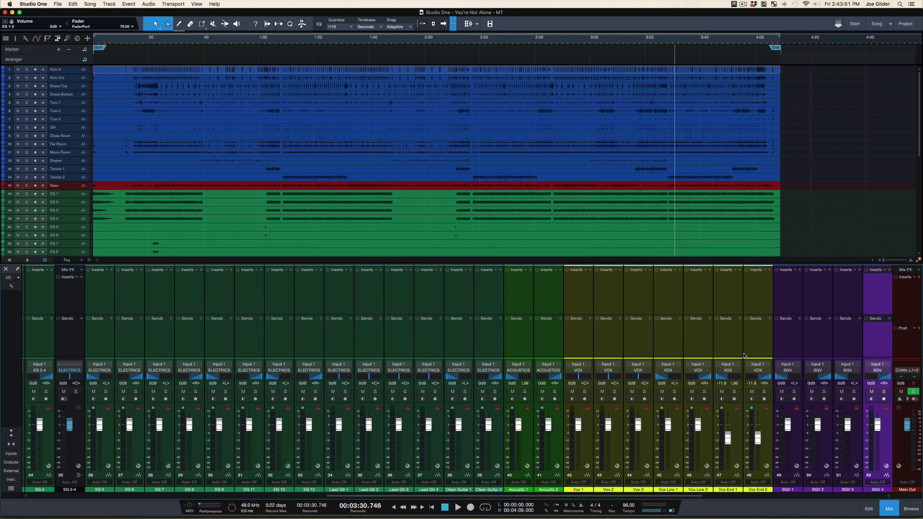
pyautogui.press(',')
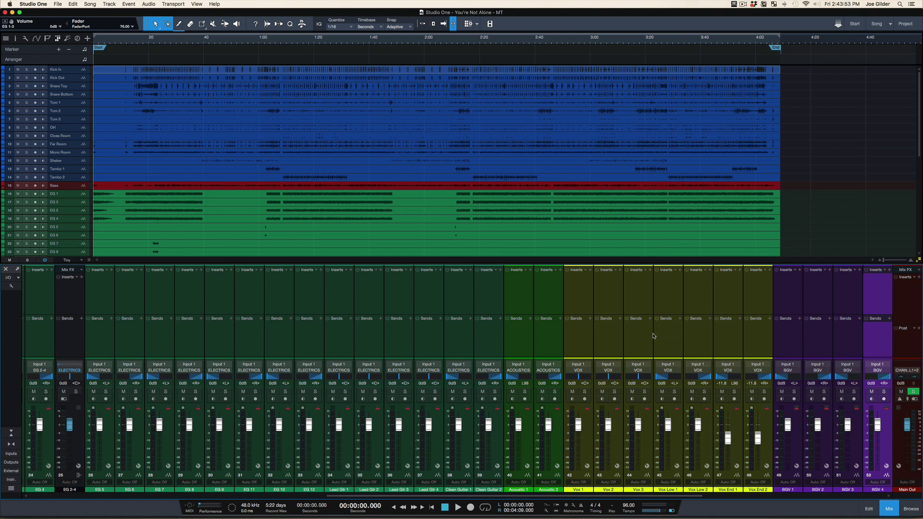
pyautogui.scroll(-10, 560, 192)
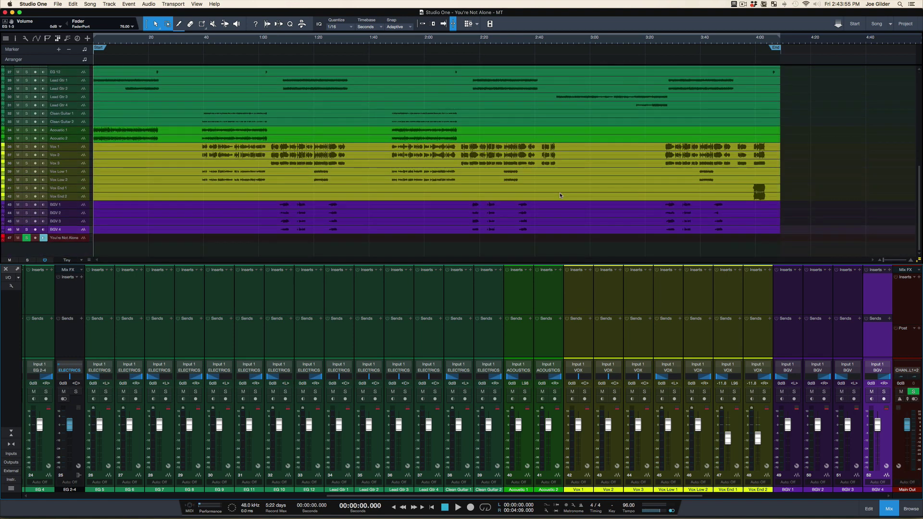
pyautogui.press('F3')
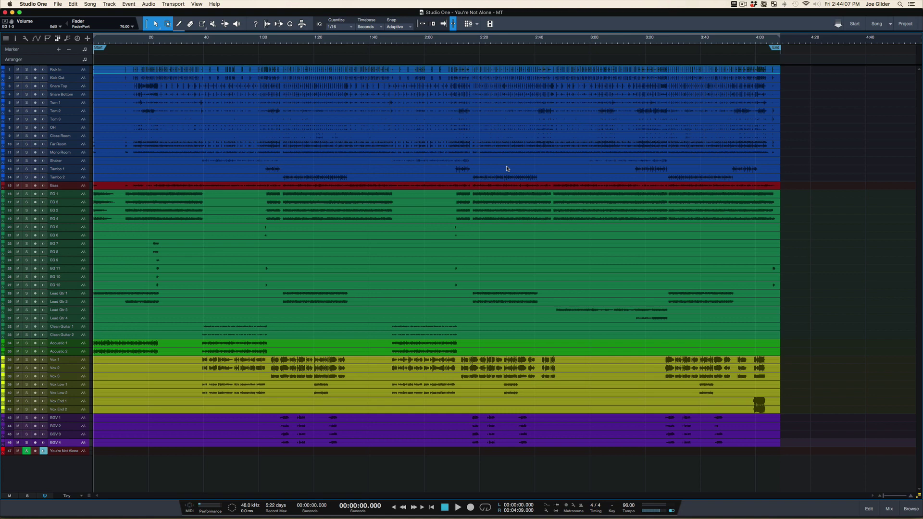
pyautogui.press('F3')
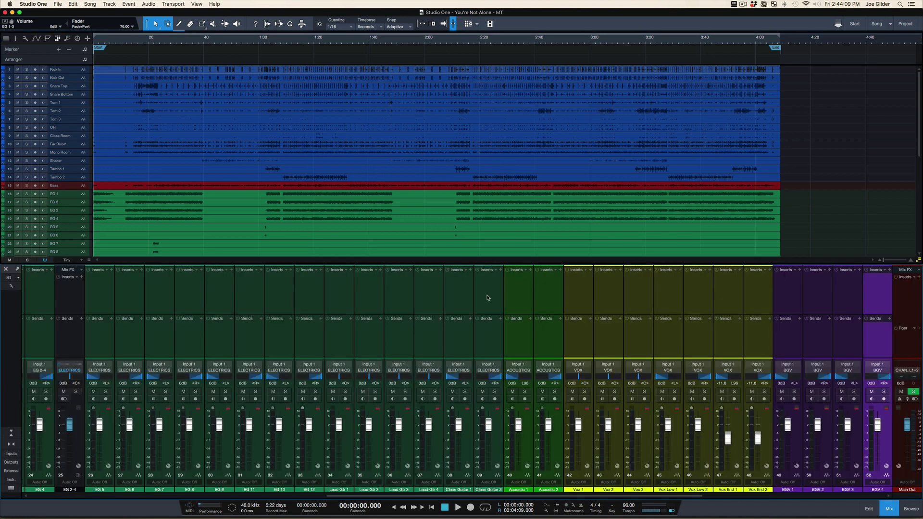
# Step: Highlight the instrument and vocal buses from BASS to BGV in the mixer to point out the group
pyautogui.hscroll(10, 480, 341)
pyautogui.click(519, 338)
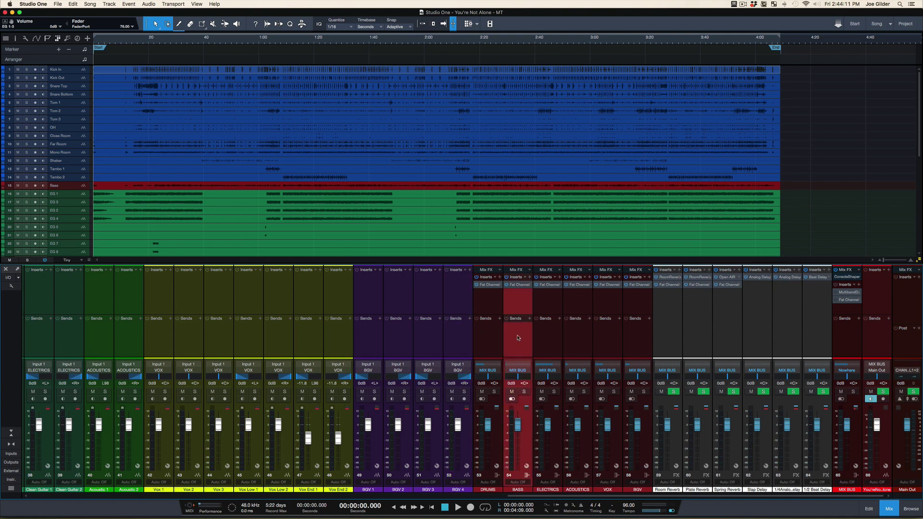
pyautogui.keyDown('shift'); pyautogui.click(638, 333); pyautogui.keyUp('shift')
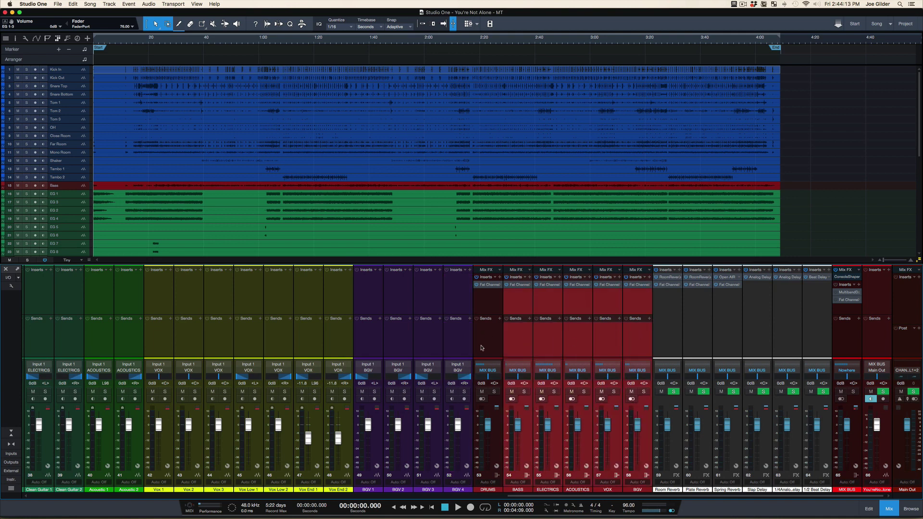
pyautogui.click(457, 345)
# Step: Look over the drum, electric guitar, acoustic, vocal and BGV channels and their output assignments across the mixer
pyautogui.hscroll(-20, 447, 345)
pyautogui.hscroll(-3, 444, 344)
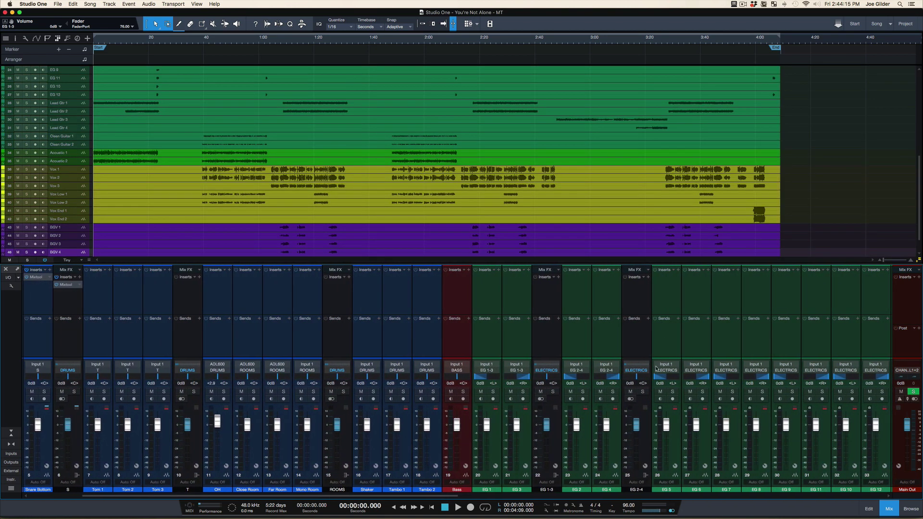
pyautogui.click(672, 351)
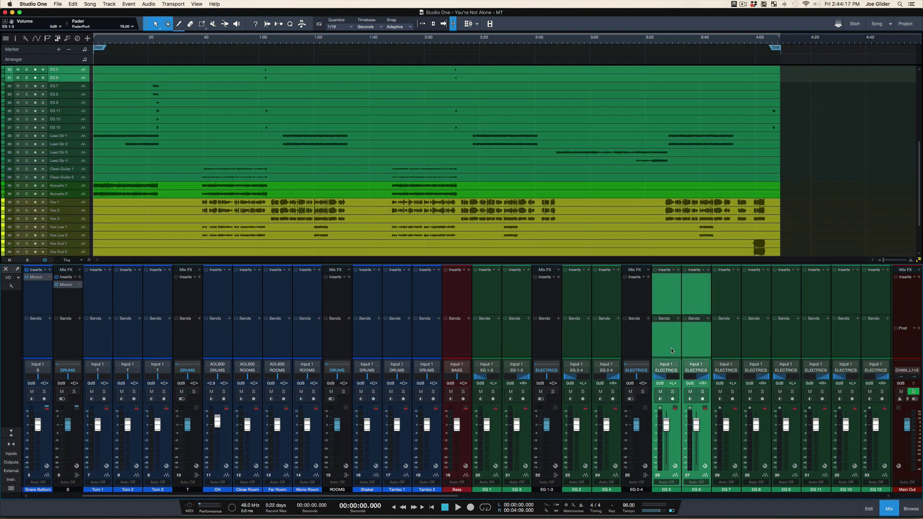
pyautogui.hscroll(15, 673, 352)
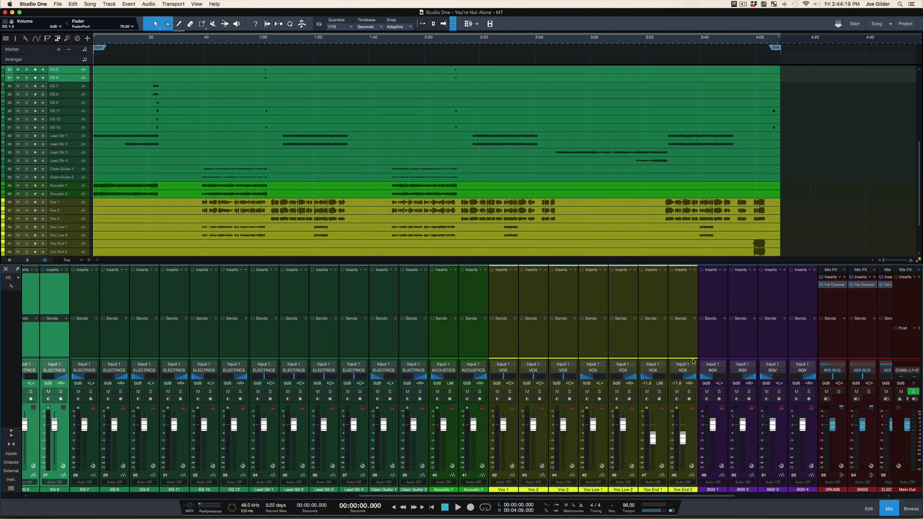
pyautogui.hscroll(4, 673, 353)
pyautogui.click(618, 348)
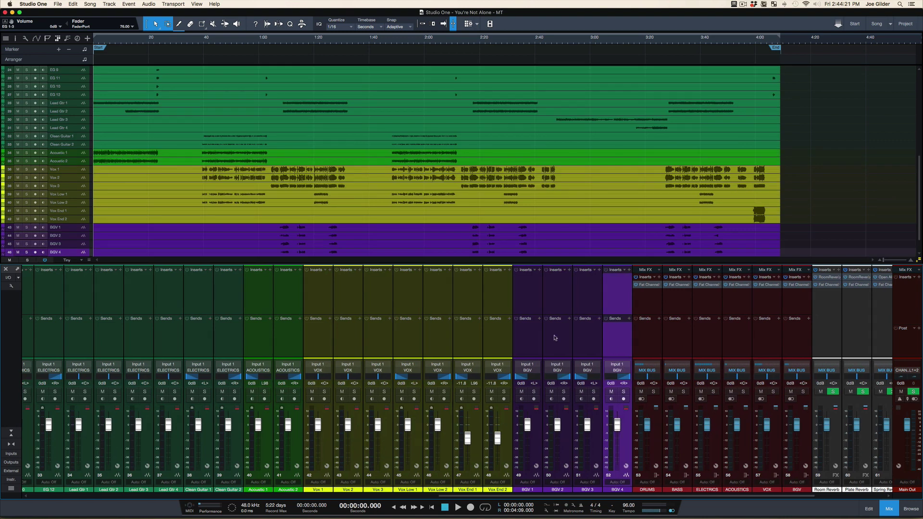
pyautogui.hscroll(-4, 554, 338)
pyautogui.click(202, 347)
pyautogui.click(441, 346)
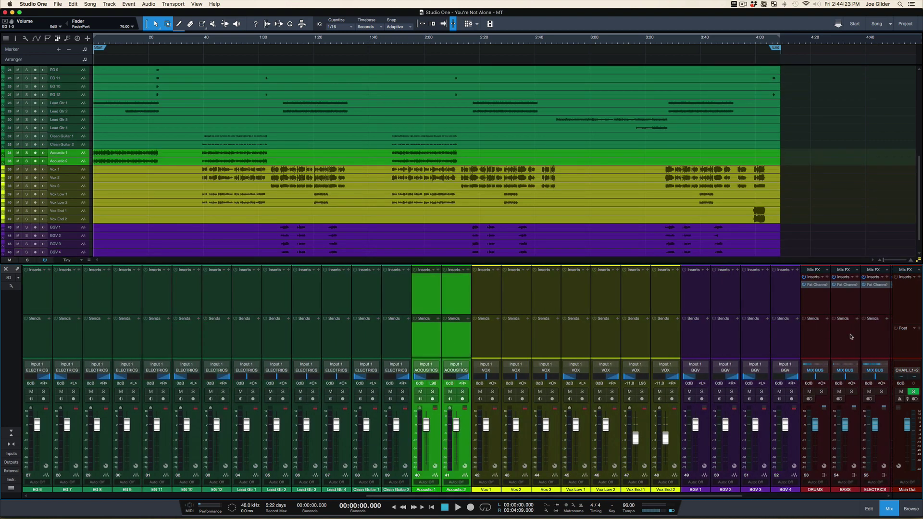
pyautogui.click(786, 339)
pyautogui.hscroll(-4, 721, 334)
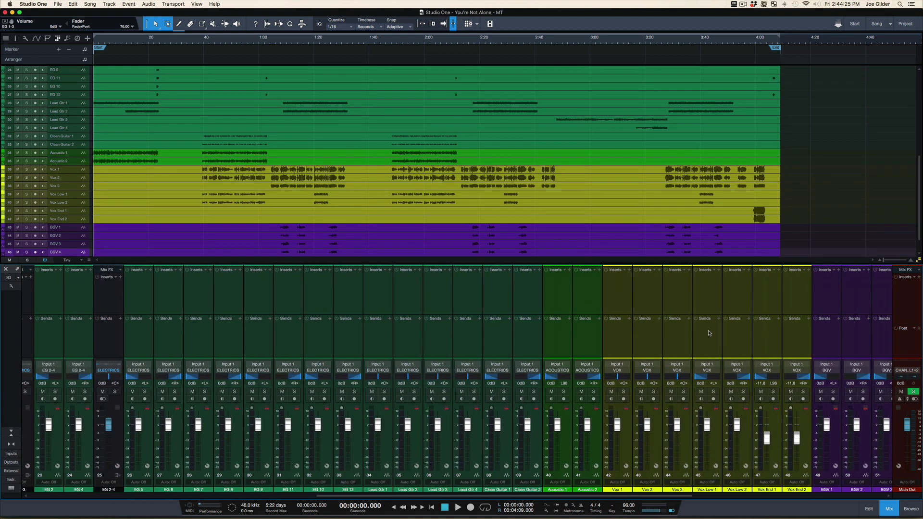
pyautogui.hscroll(-7, 709, 333)
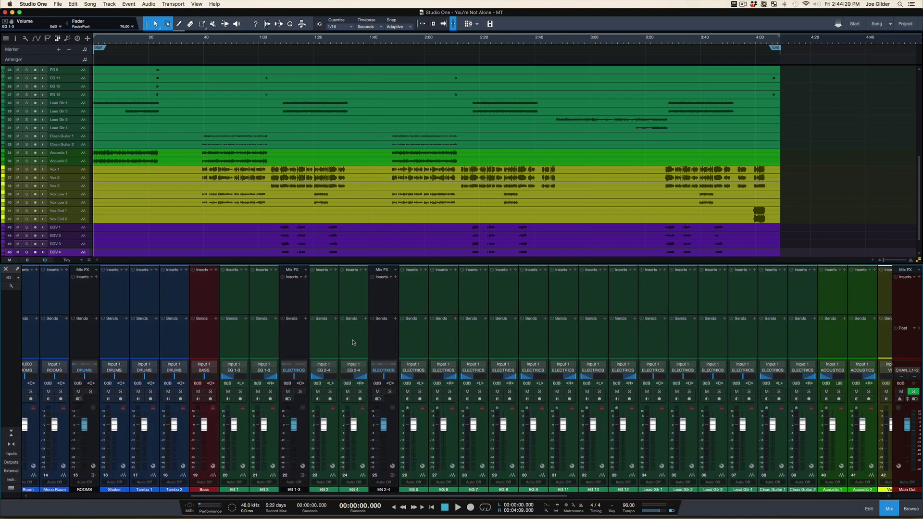
pyautogui.hscroll(15, 391, 339)
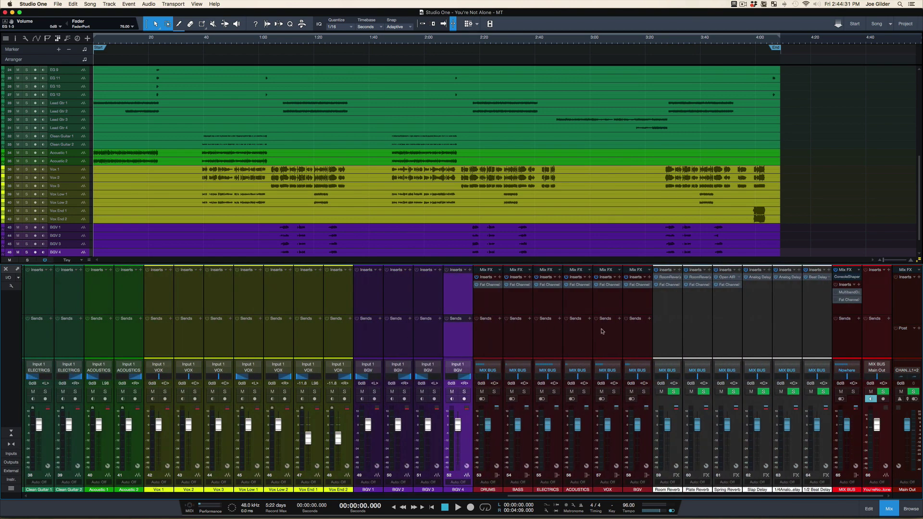
# Step: Lower the volume faders of the BASS to BGV buses as a group, and the DRUMS bus, to -∞
pyautogui.click(636, 343)
pyautogui.keyDown('shift'); pyautogui.click(522, 343); pyautogui.keyUp('shift')
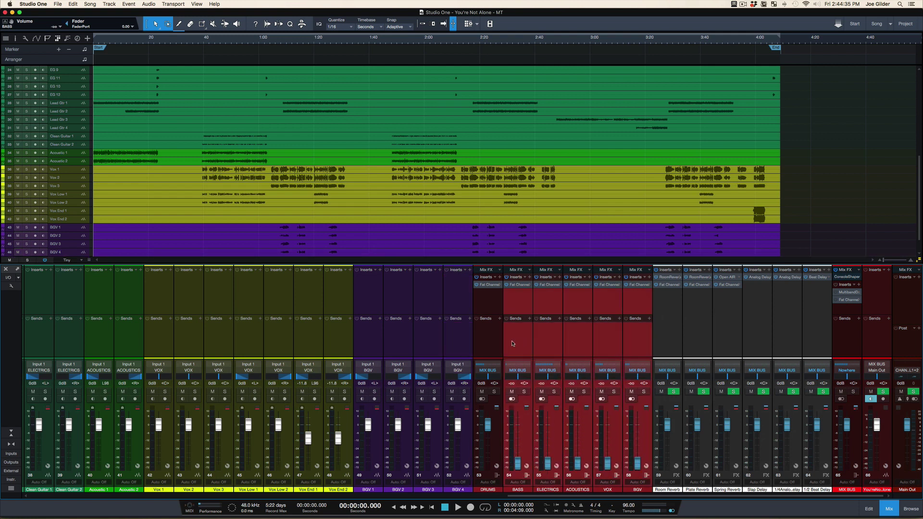
pyautogui.moveTo(487, 426); pyautogui.dragTo(488, 467)
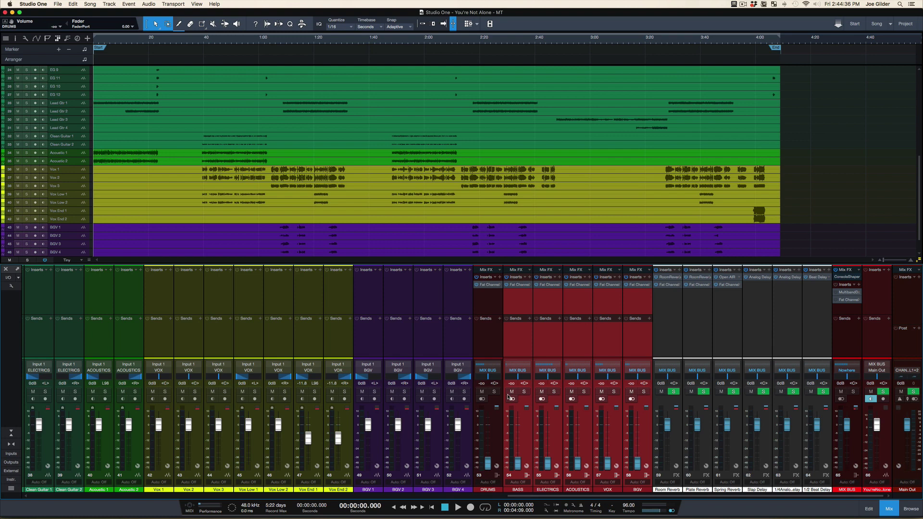
# Step: Reset the volume faders of the DRUMS, BASS, ELECTRICS, ACOUSTICS and VOX buses to 0 dB one by one
pyautogui.click(485, 349)
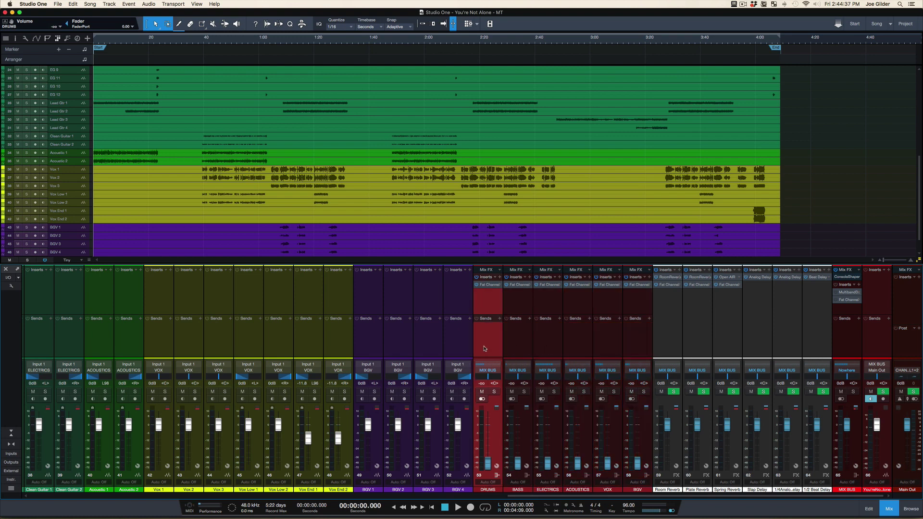
pyautogui.keyDown('super'); pyautogui.click(489, 467); pyautogui.keyUp('super')
pyautogui.keyDown('super'); pyautogui.click(517, 463); pyautogui.keyUp('super')
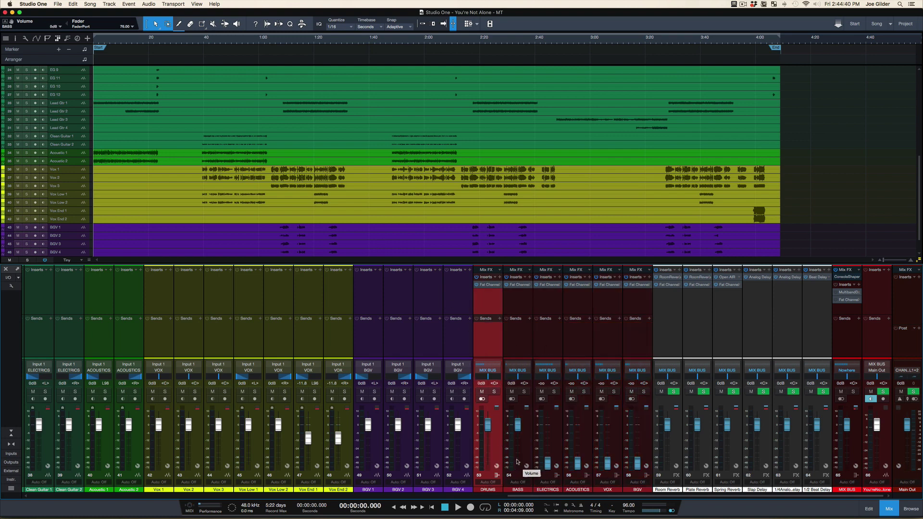
pyautogui.keyDown('super'); pyautogui.click(547, 463); pyautogui.keyUp('super')
pyautogui.keyDown('super'); pyautogui.click(576, 463); pyautogui.keyUp('super')
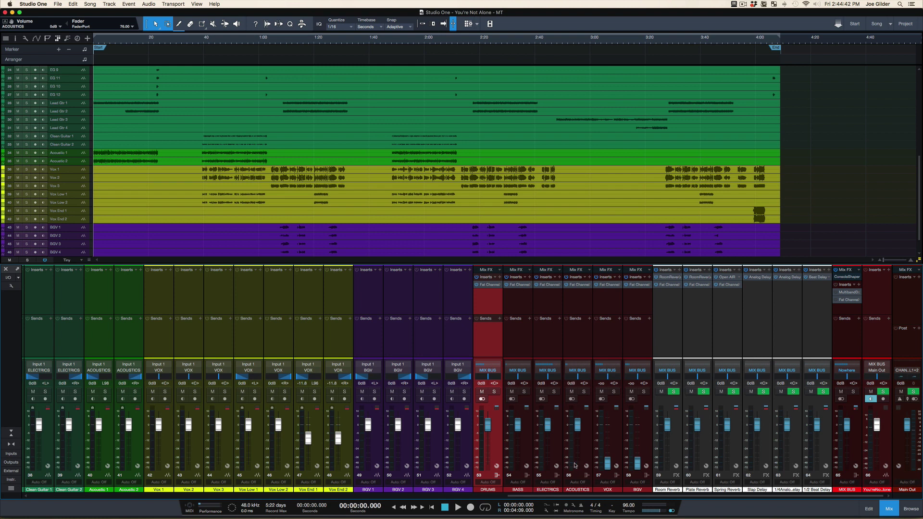
pyautogui.keyDown('super'); pyautogui.click(607, 463); pyautogui.keyUp('super')
# Step: Select the buses from BASS to VOX and lower their volume faders together to -∞
pyautogui.click(607, 351)
pyautogui.keyDown('shift'); pyautogui.click(519, 350); pyautogui.keyUp('shift')
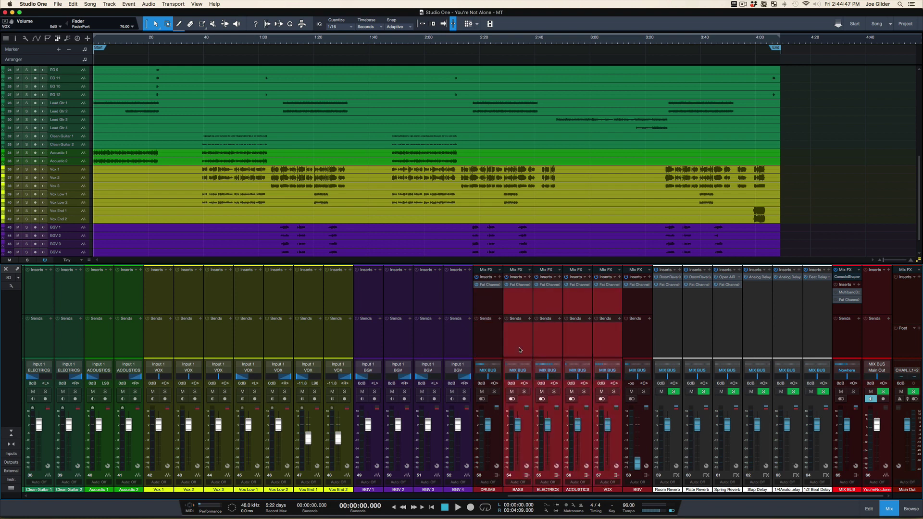
pyautogui.click(491, 346)
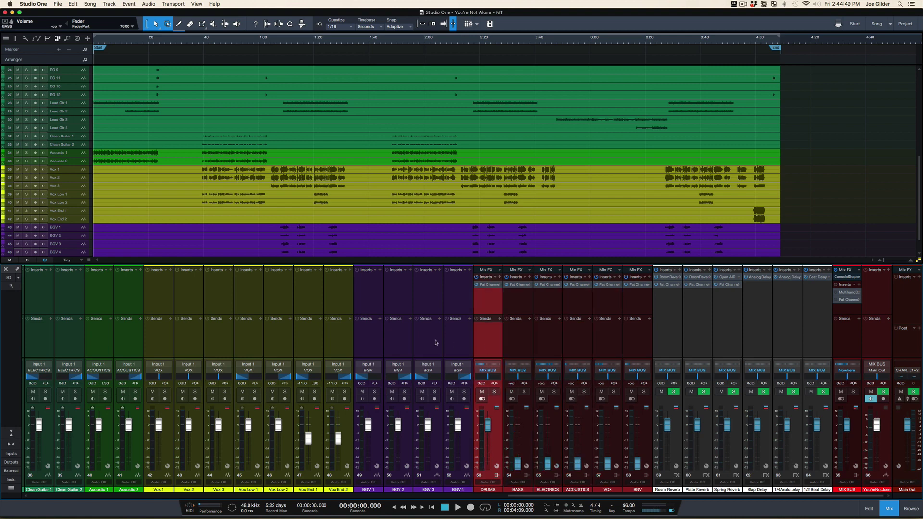
# Step: Select every channel from Kick In to BGV 4, sub-buses included, and lower their faders together to the bottom
pyautogui.hscroll(-10, 432, 341)
pyautogui.hscroll(-10, 431, 341)
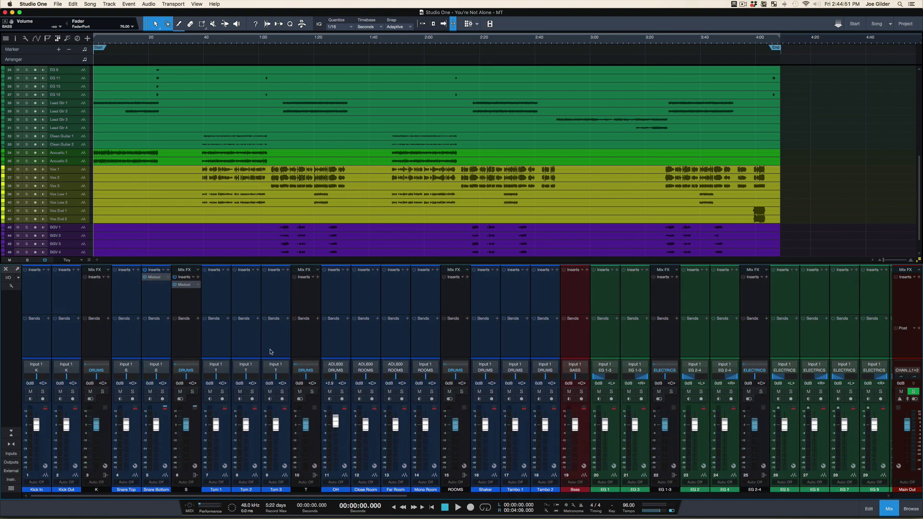
pyautogui.click(67, 339)
pyautogui.keyDown('shift'); pyautogui.click(44, 340); pyautogui.keyUp('shift')
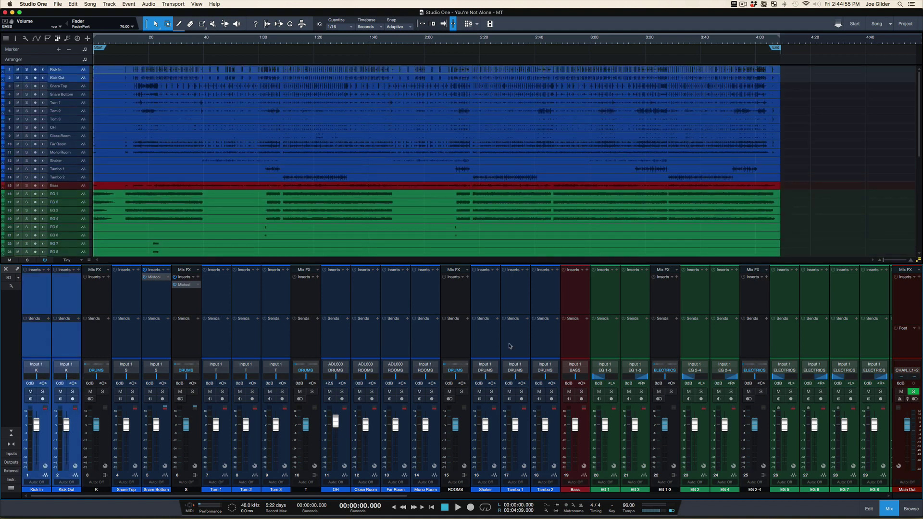
pyautogui.keyDown('shift'); pyautogui.click(548, 352); pyautogui.keyUp('shift')
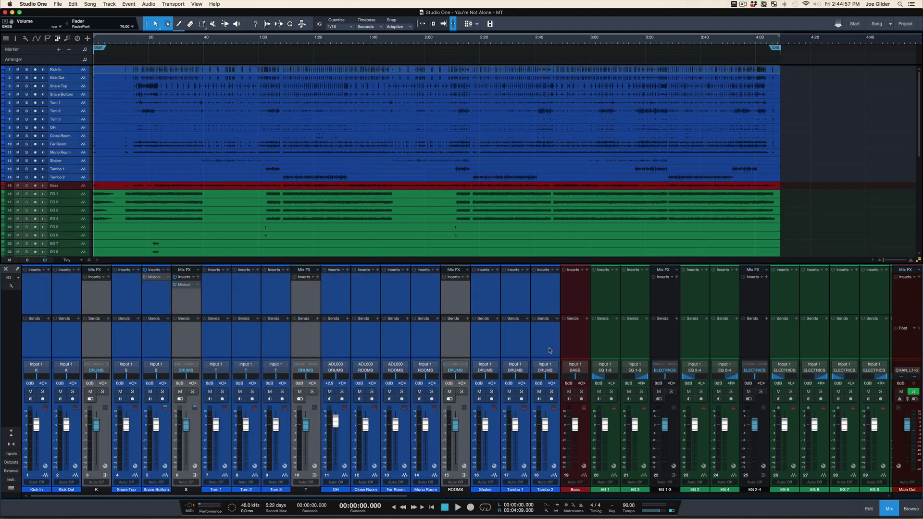
pyautogui.hscroll(15, 550, 350)
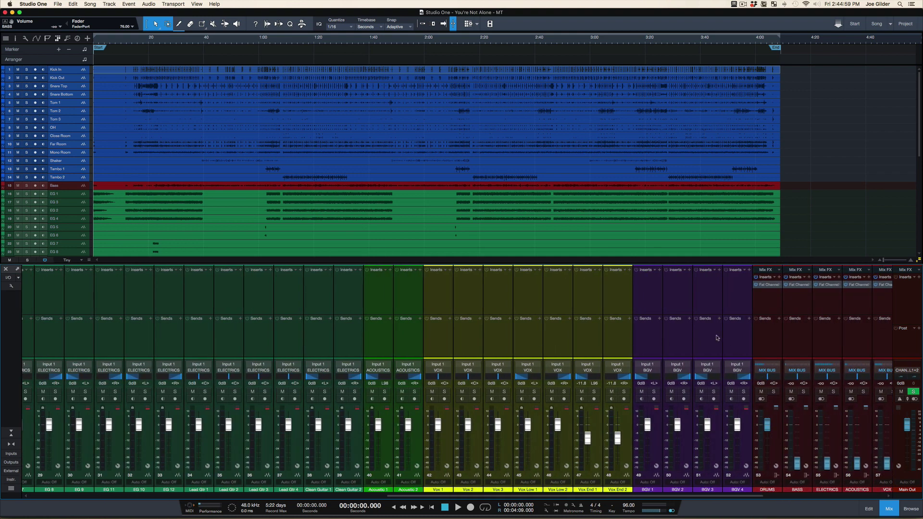
pyautogui.keyDown('shift'); pyautogui.click(733, 427); pyautogui.keyUp('shift')
pyautogui.moveTo(735, 429); pyautogui.dragTo(736, 469)
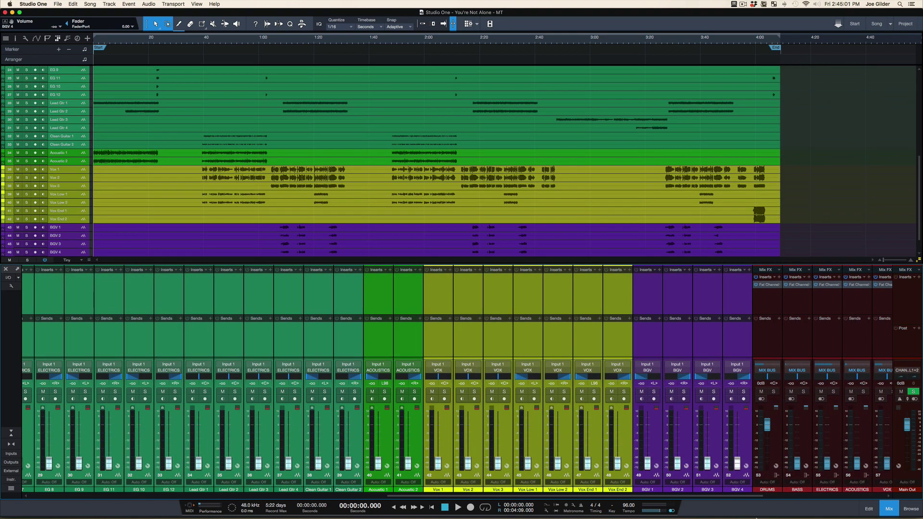
pyautogui.click(738, 349)
# Step: Reset the BASS bus fader, and the ELECTRICS to BGV bus faders as a group, to 0 dB
pyautogui.hscroll(3, 738, 349)
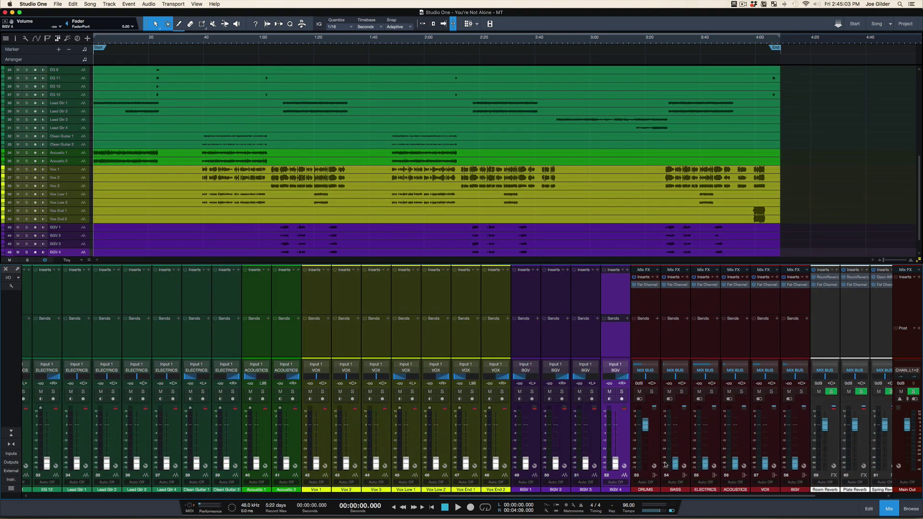
pyautogui.keyDown('super'); pyautogui.click(677, 463); pyautogui.keyUp('super')
pyautogui.click(709, 349)
pyautogui.keyDown('shift'); pyautogui.click(792, 347); pyautogui.keyUp('shift')
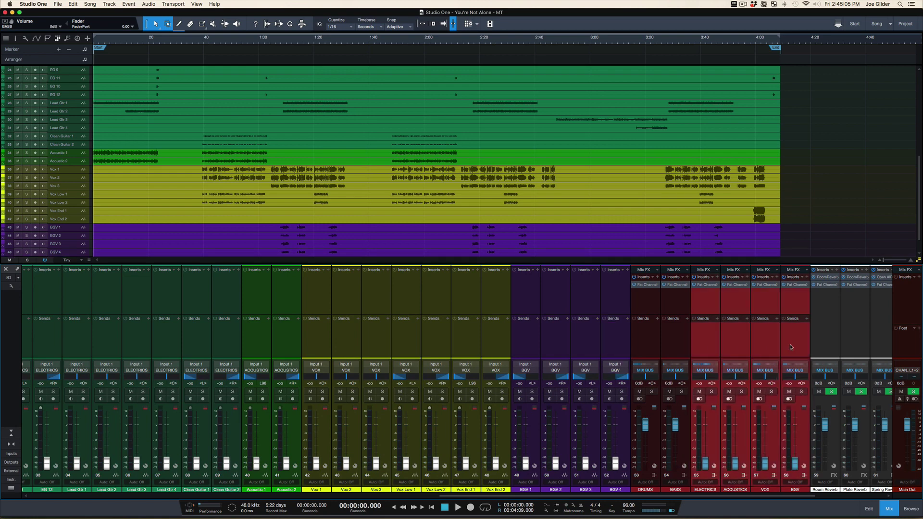
pyautogui.keyDown('super'); pyautogui.click(767, 464); pyautogui.keyUp('super')
pyautogui.click(617, 351)
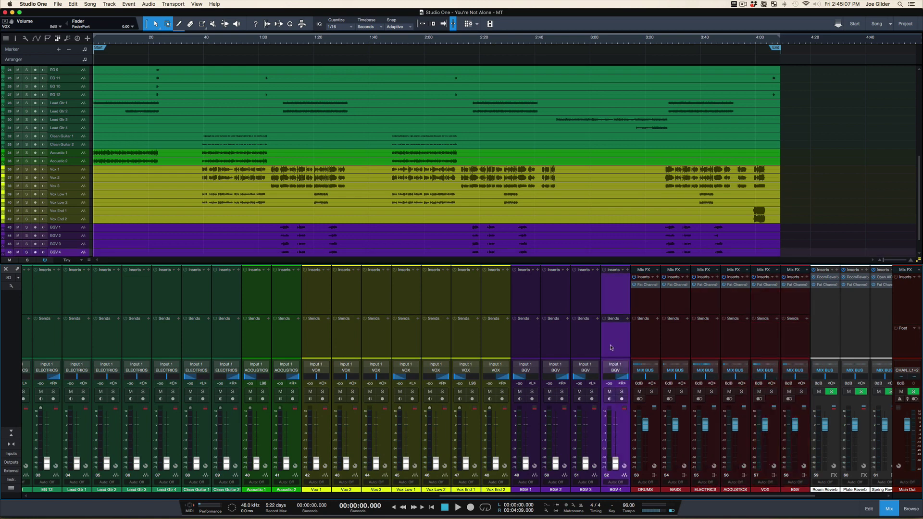
# Step: Reset the K bus fader to 0 dB and select the Kick In and Kick Out channels together
pyautogui.hscroll(-15, 611, 350)
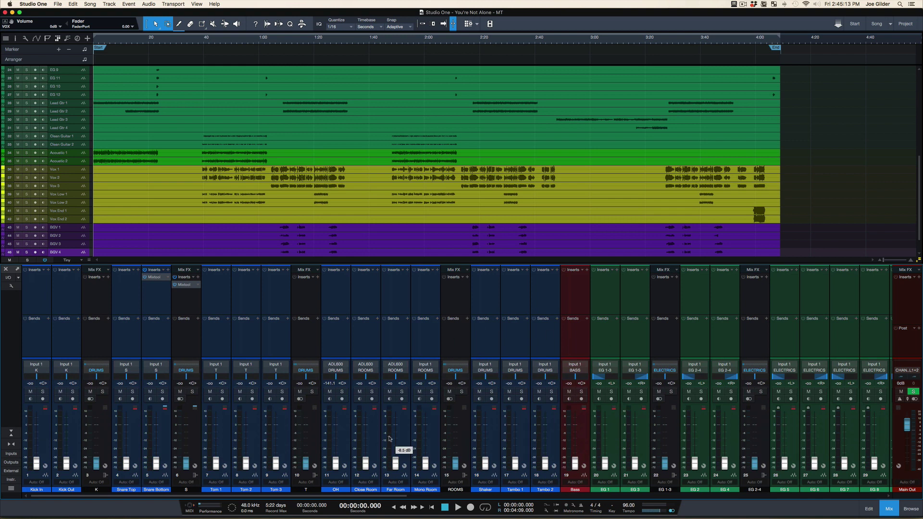
pyautogui.click(28, 344)
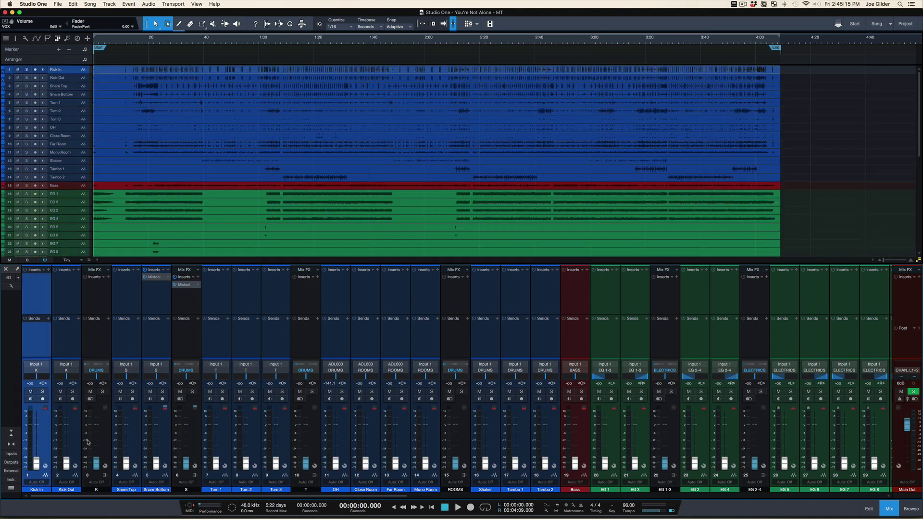
pyautogui.keyDown('alt'); pyautogui.click(94, 463); pyautogui.keyUp('alt')
pyautogui.click(60, 355)
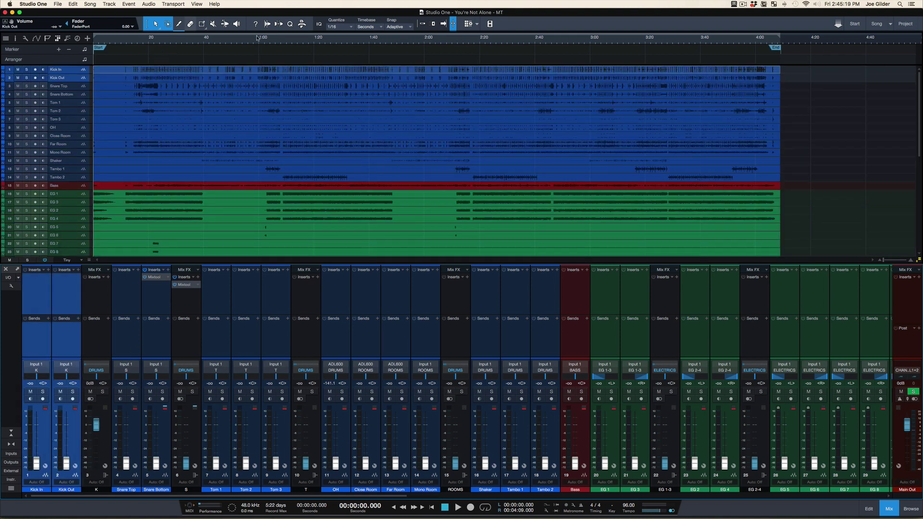
# Step: Play the song from about 2:57 and raise the Kick In and Kick Out faders together to about -3.8 dB, with Kick Out slightly louder
pyautogui.click(583, 44)
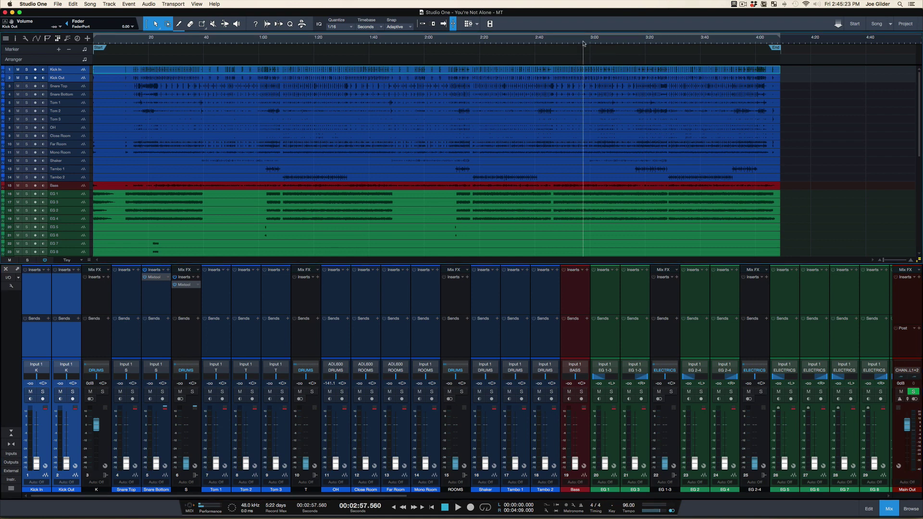
pyautogui.press('space')
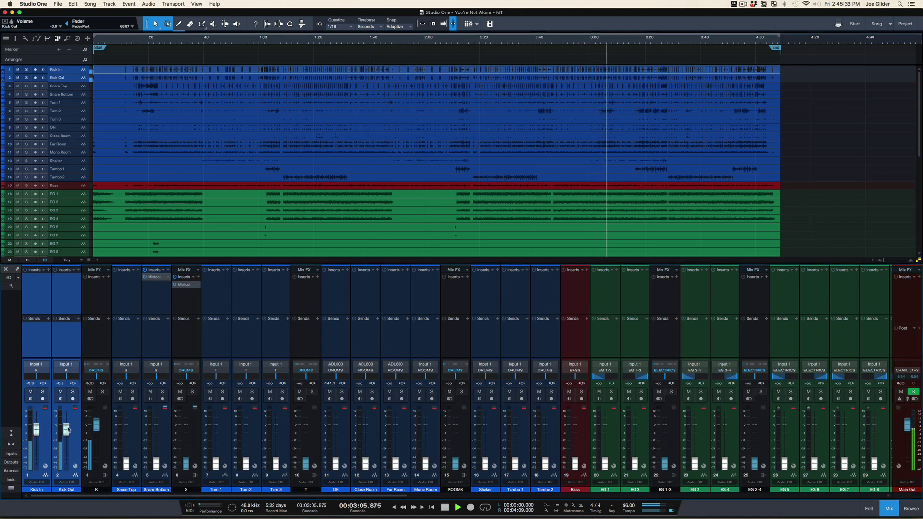
pyautogui.moveTo(68, 429); pyautogui.dragTo(67, 428)
pyautogui.click(75, 347)
pyautogui.press('space')
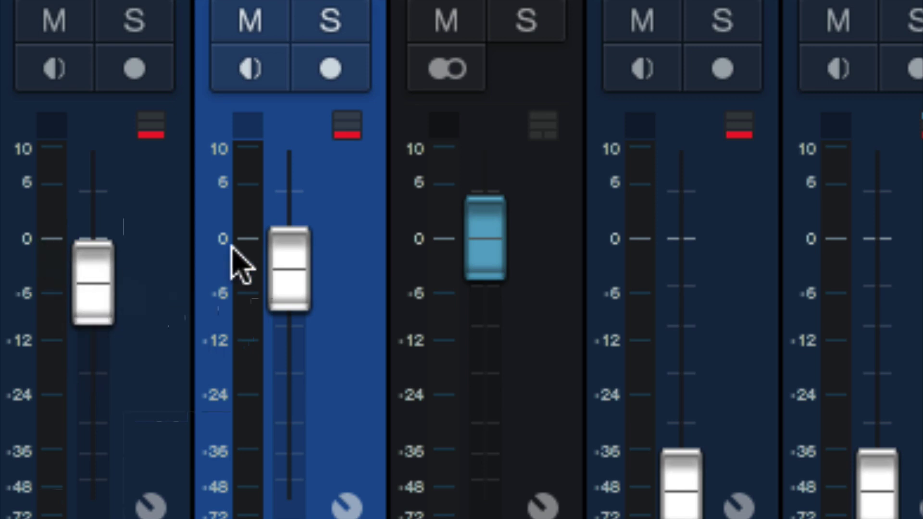
# Step: With Kick In and Kick Out selected, lower both faders together and raise them to -3.7 dB and about -0.9 dB
pyautogui.click(163, 340)
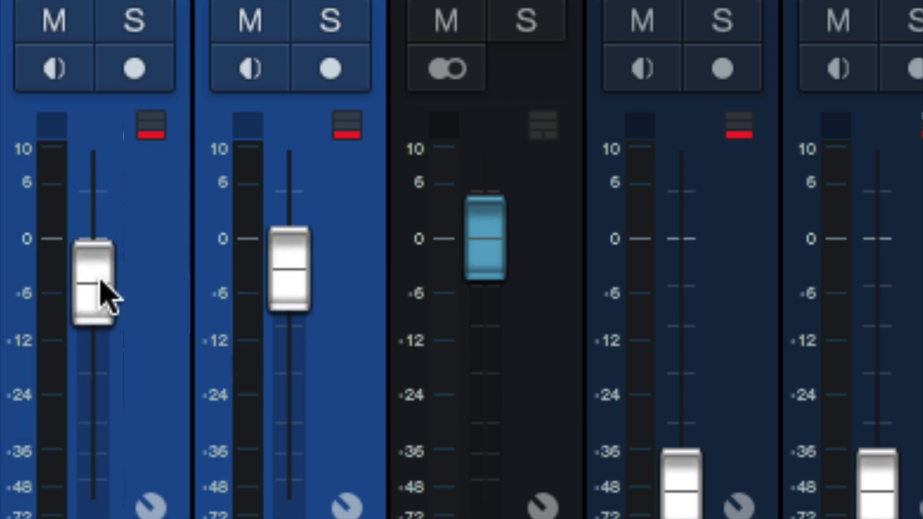
pyautogui.moveTo(100, 282); pyautogui.dragTo(92, 436)
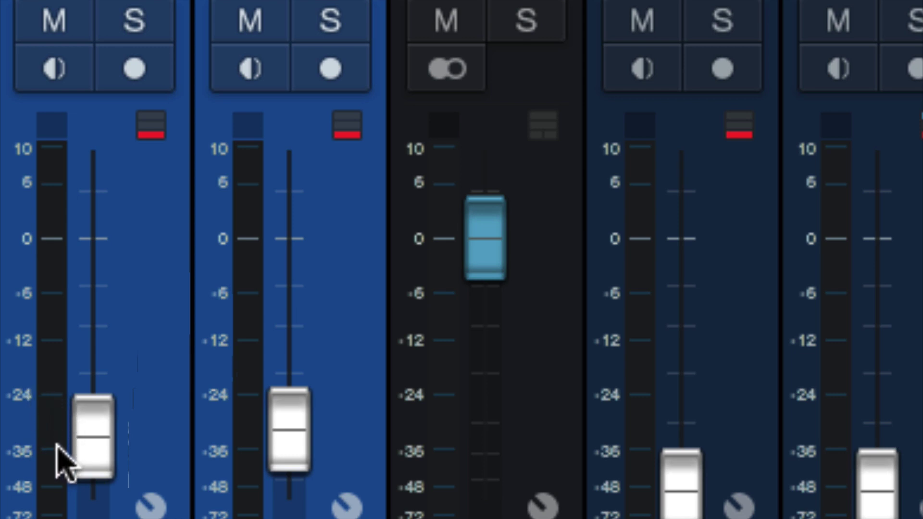
pyautogui.moveTo(58, 423)
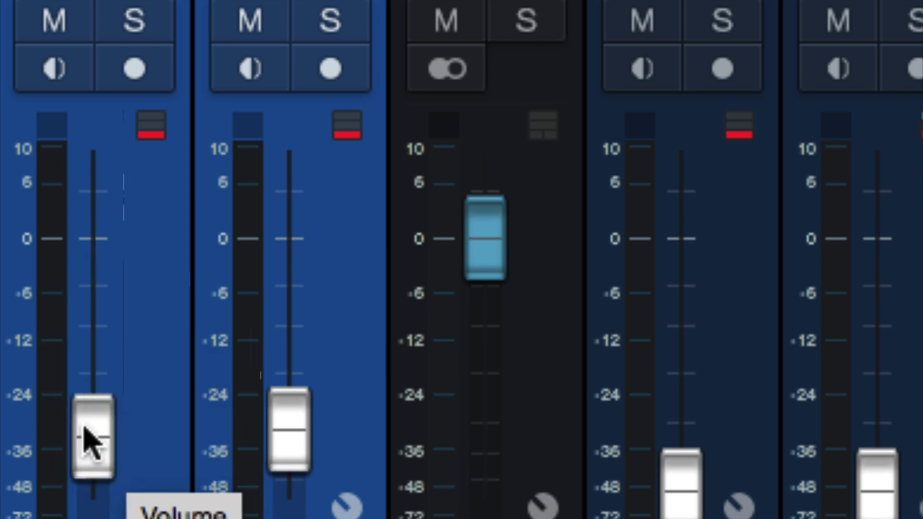
pyautogui.moveTo(85, 427); pyautogui.dragTo(115, 249)
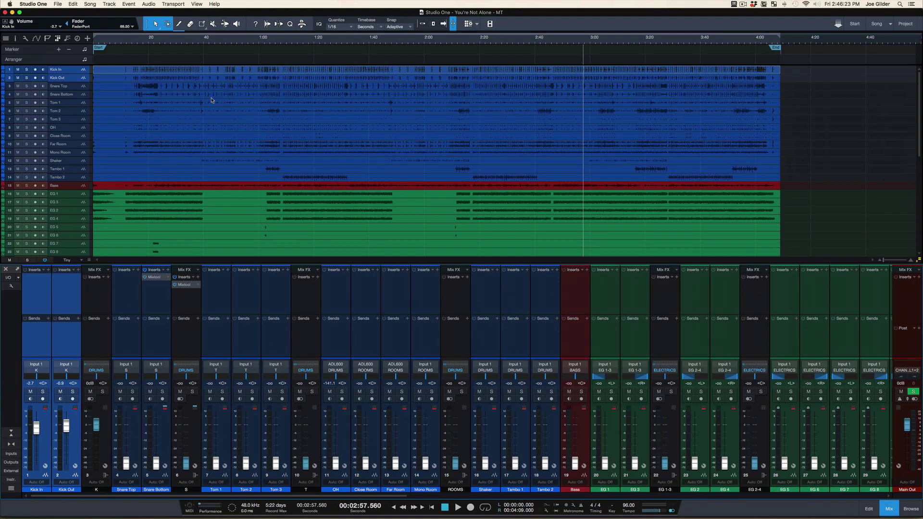
# Step: Enlarge the track heights, select the Kick In and Kick Out events, and try lowering and restoring their clip gain together
pyautogui.scroll(8, 214, 94)
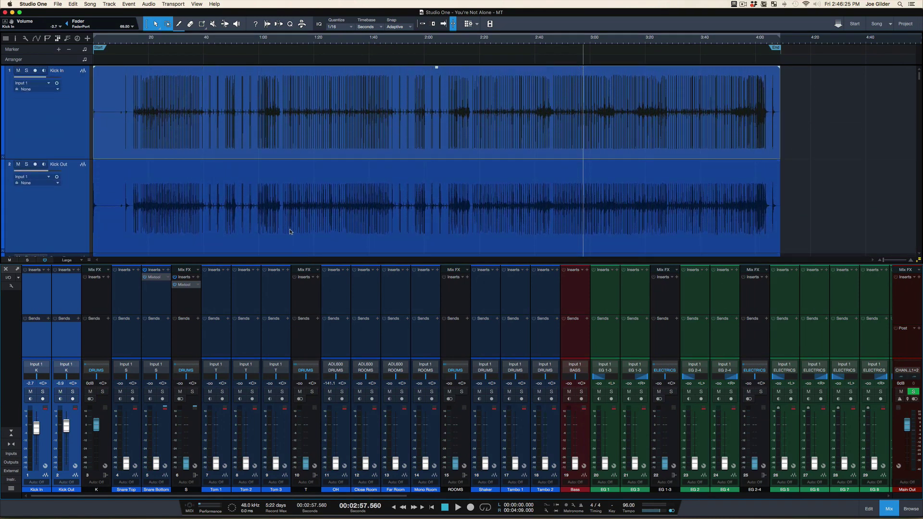
pyautogui.keyDown('shift'); pyautogui.click(290, 232); pyautogui.keyUp('shift')
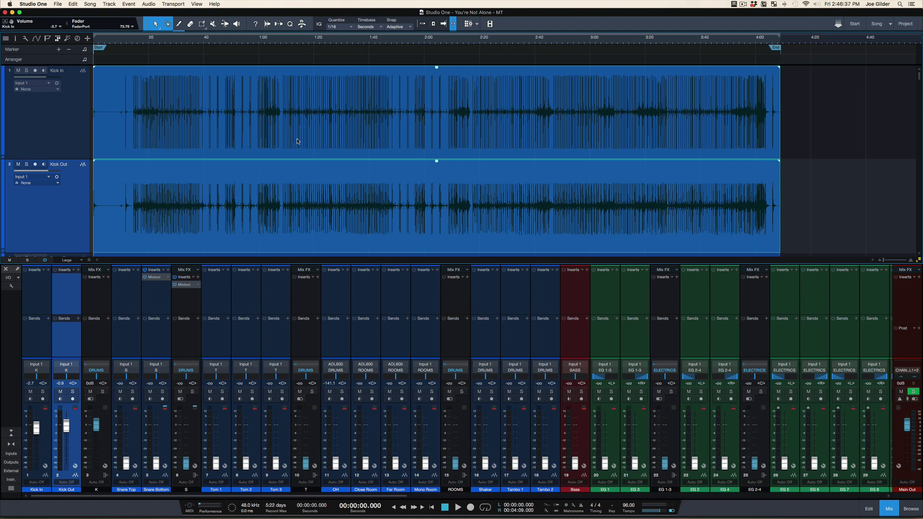
pyautogui.hotkey('alt', 'Down')
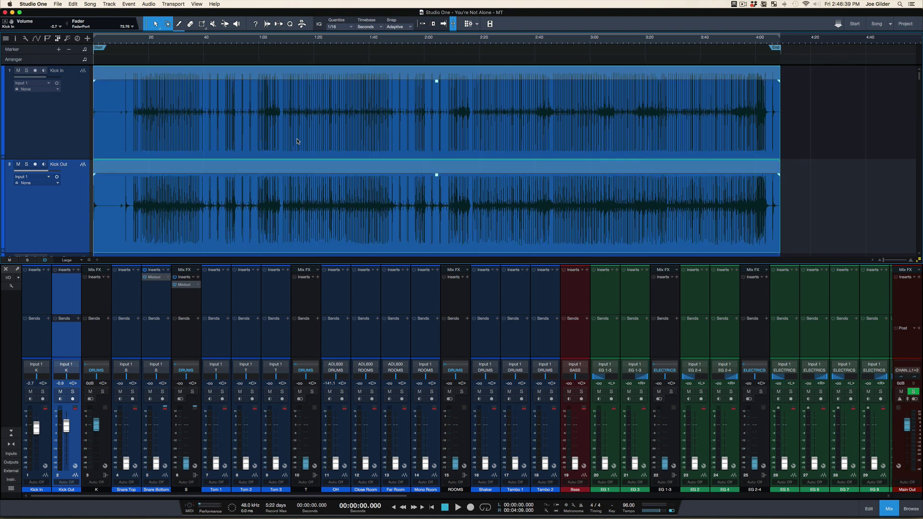
pyautogui.hotkey('alt', 'Up')
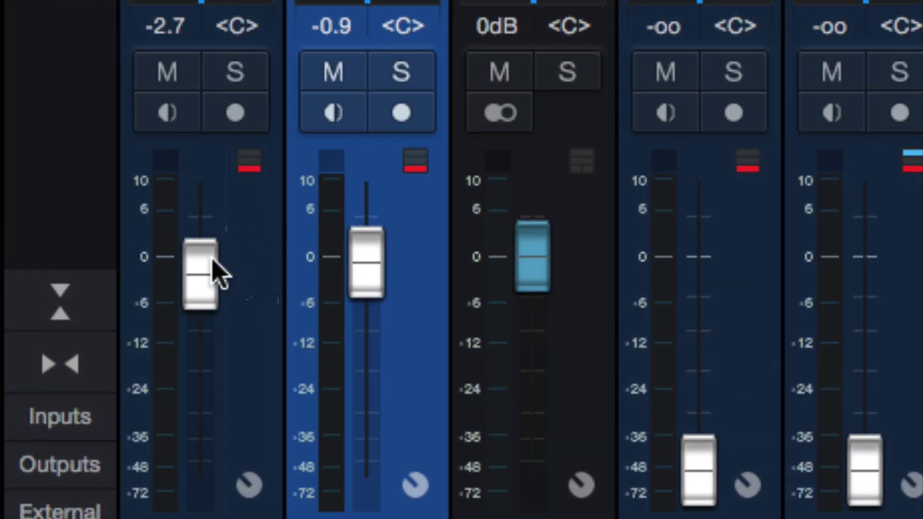
# Step: Select the Kick In and Kick Out channels and copy the Snare Bottom channel's Mixtool insert to both
pyautogui.click(246, 284)
pyautogui.keyDown('shift'); pyautogui.click(400, 278); pyautogui.keyUp('shift')
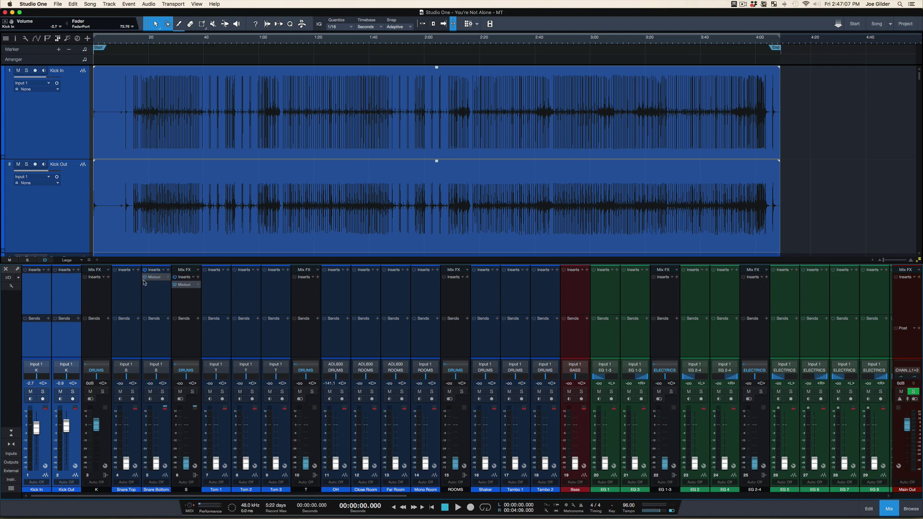
pyautogui.moveTo(152, 278); pyautogui.dragTo(42, 285)
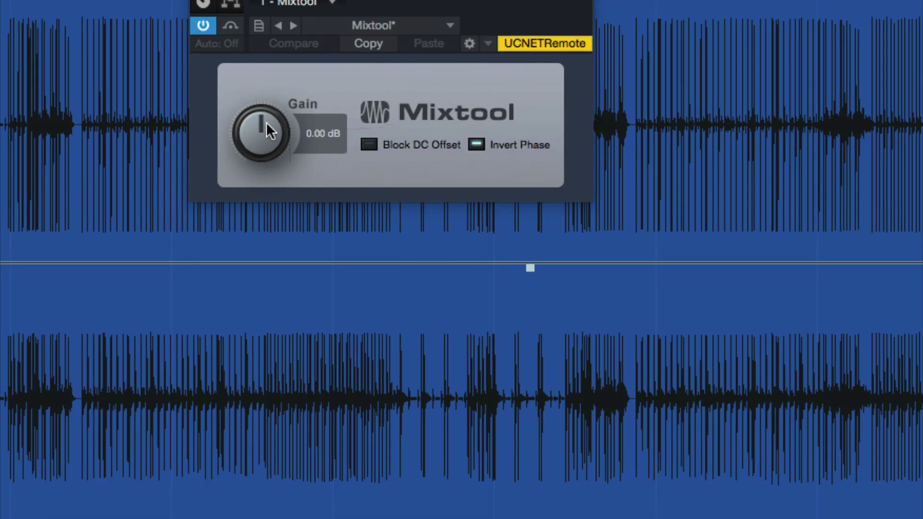
# Step: Try the Mixtool's Gain control on the kick channels, reset it to 0 dB, and remove the copied inserts
pyautogui.moveTo(346, 111); pyautogui.dragTo(347, 107)
pyautogui.keyDown('super'); pyautogui.click(268, 141); pyautogui.keyUp('super')
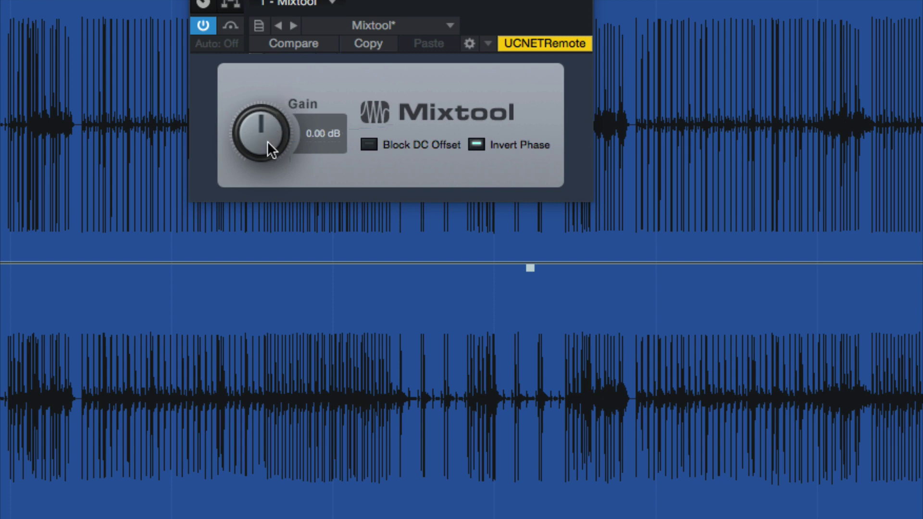
pyautogui.scroll(-10, 268, 140)
pyautogui.keyDown('super'); pyautogui.click(271, 136); pyautogui.keyUp('super')
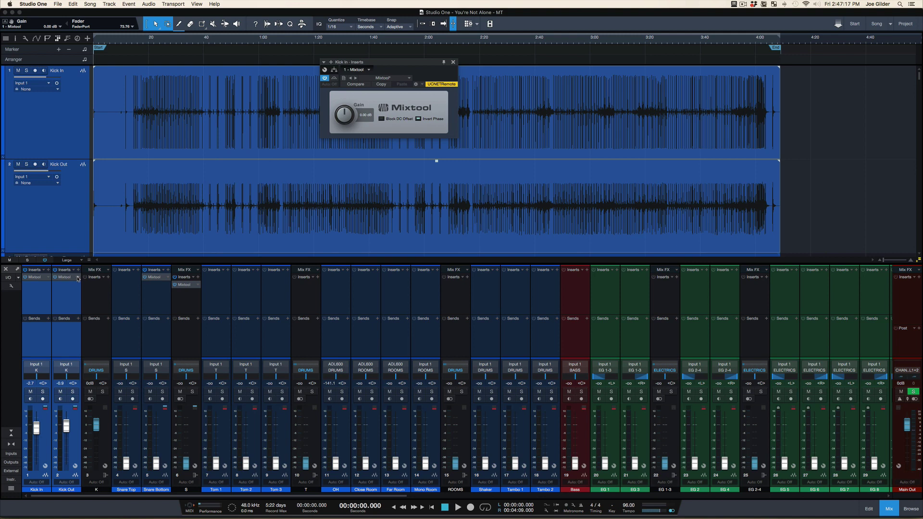
pyautogui.rightClick(78, 279)
pyautogui.click(104, 376)
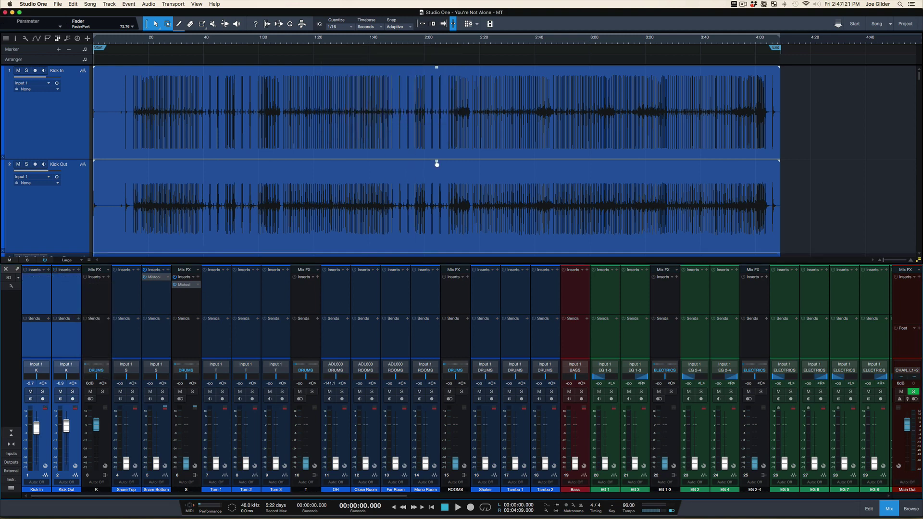
# Step: Try lowering the Kick Out event's clip gain, undo the change, and reselect the Kick In and Kick Out channels together
pyautogui.moveTo(436, 160); pyautogui.dragTo(434, 190)
pyautogui.press('super+z')
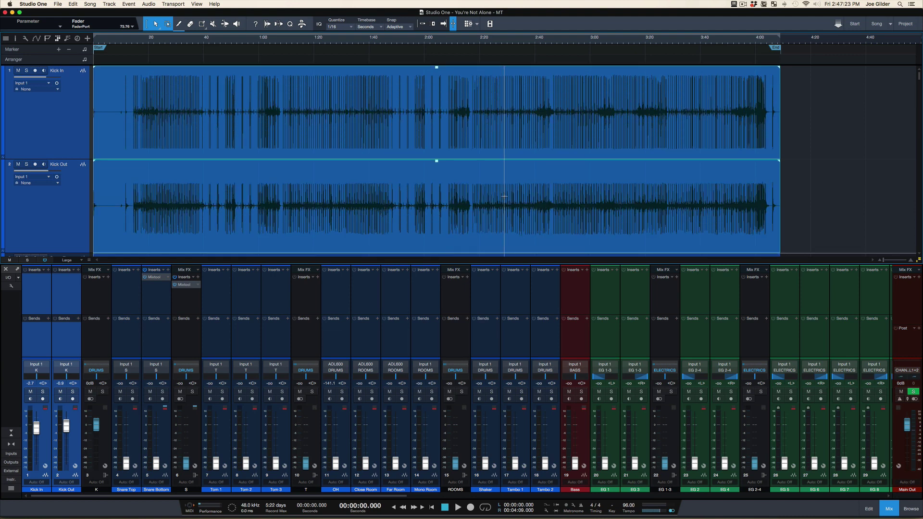
pyautogui.click(428, 137)
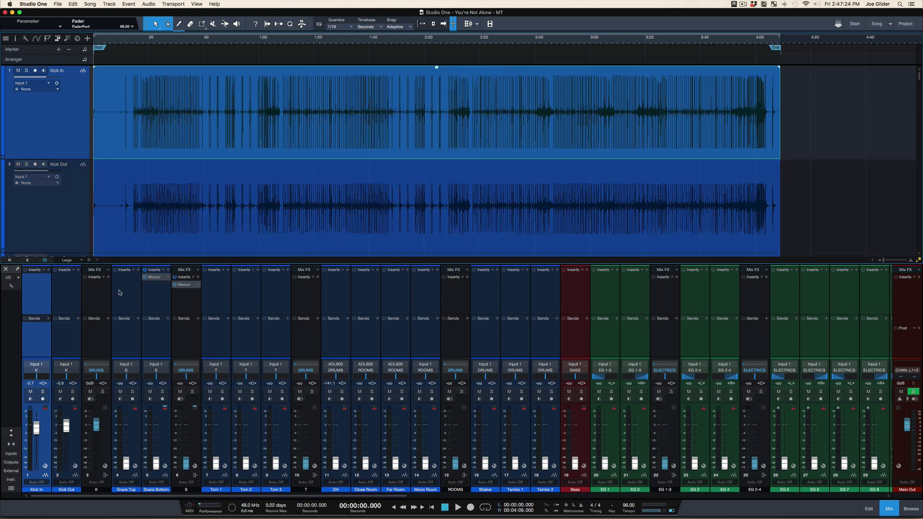
pyautogui.click(67, 350)
pyautogui.keyDown('shift'); pyautogui.click(43, 350); pyautogui.keyUp('shift')
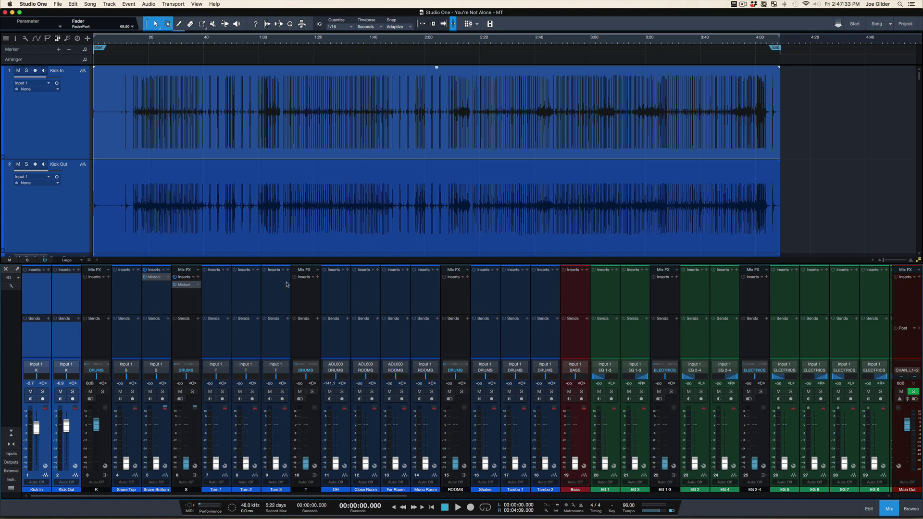
# Step: Hide the mixer, set and enable a loop from about 3:27.7 to 3:51.3, and place the playhead just before its start
pyautogui.click(556, 40)
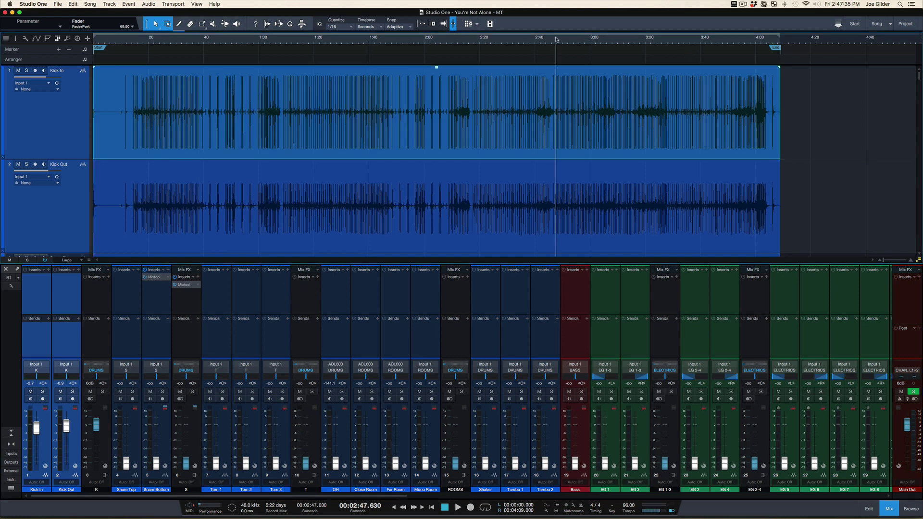
pyautogui.press('F3')
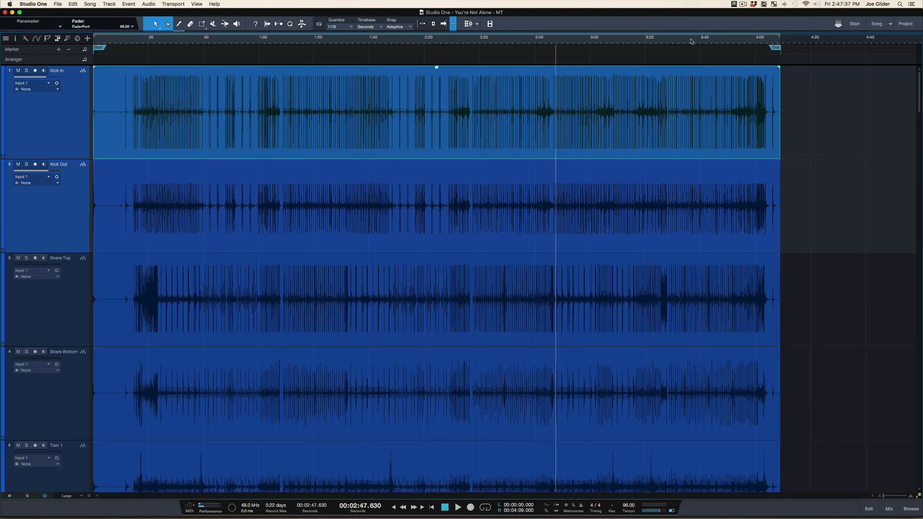
pyautogui.scroll(-8, 625, 149)
pyautogui.scroll(-3, 624, 149)
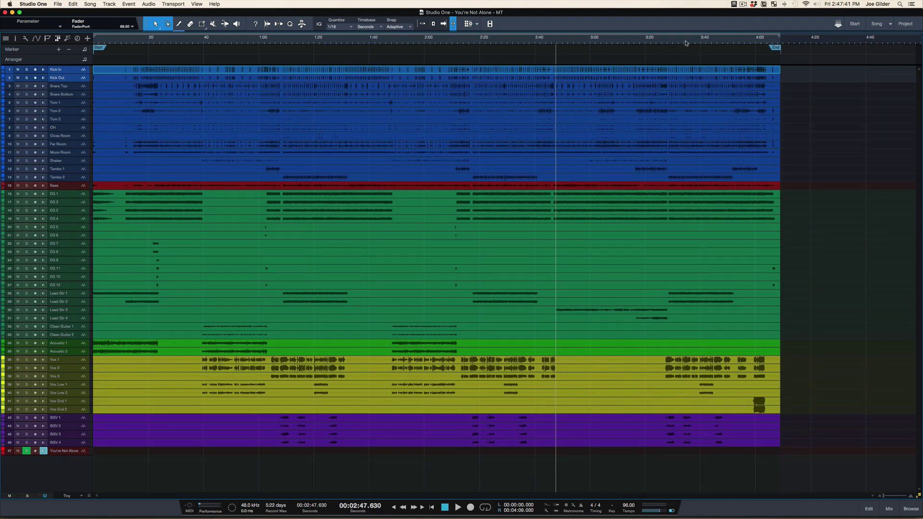
pyautogui.moveTo(670, 33); pyautogui.dragTo(733, 38)
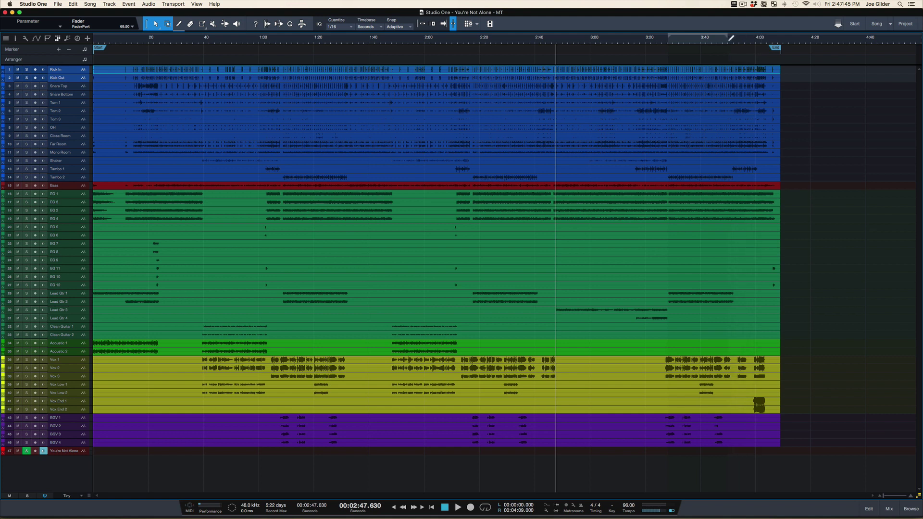
pyautogui.click(671, 32)
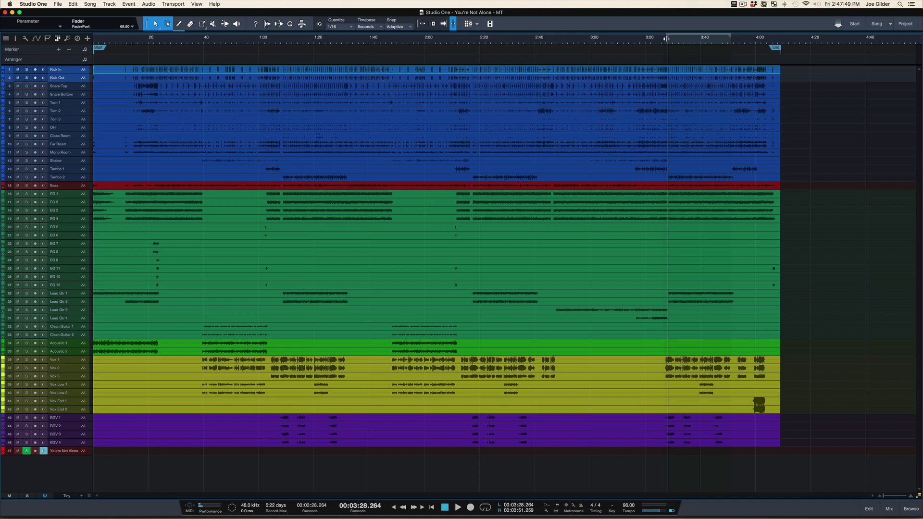
pyautogui.press('/')
pyautogui.click(665, 43)
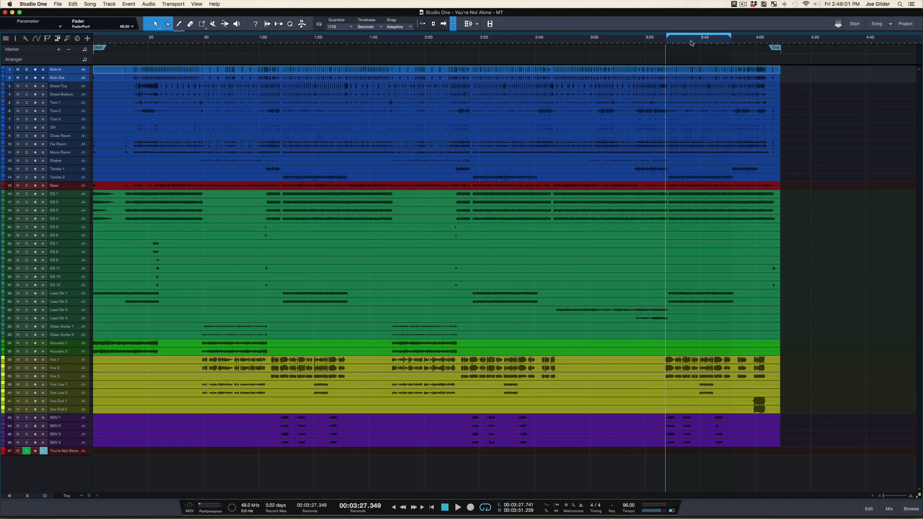
# Step: Play the loop with the mixer shown and raise Snare Top to -10.8 dB and Snare Bottom to -4.8 dB, with the S bus at 0 dB
pyautogui.press('space')
pyautogui.press('F3')
pyautogui.moveTo(126, 463); pyautogui.dragTo(126, 431)
pyautogui.moveTo(155, 463); pyautogui.dragTo(125, 436)
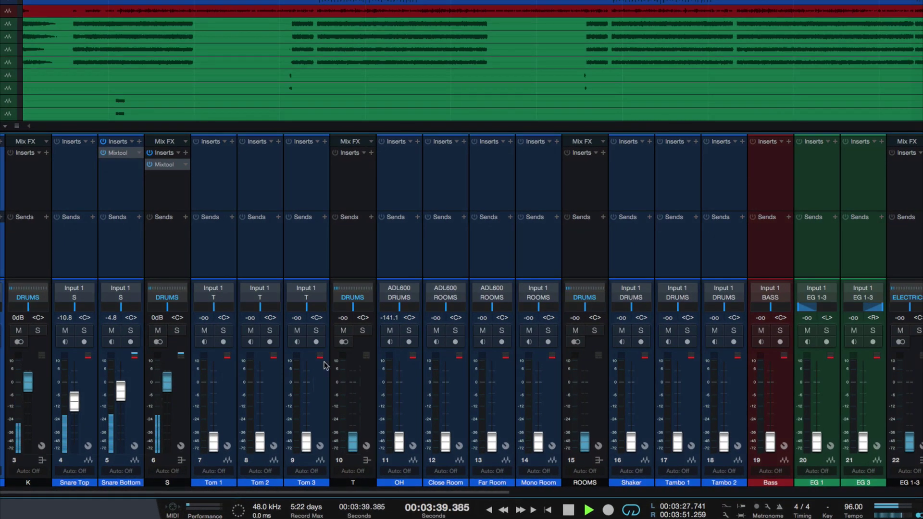
# Step: Pan Tom 3 fully right and Tom 1 fully left, and reset the T bus fader to 0 dB
pyautogui.moveTo(291, 313); pyautogui.dragTo(332, 312)
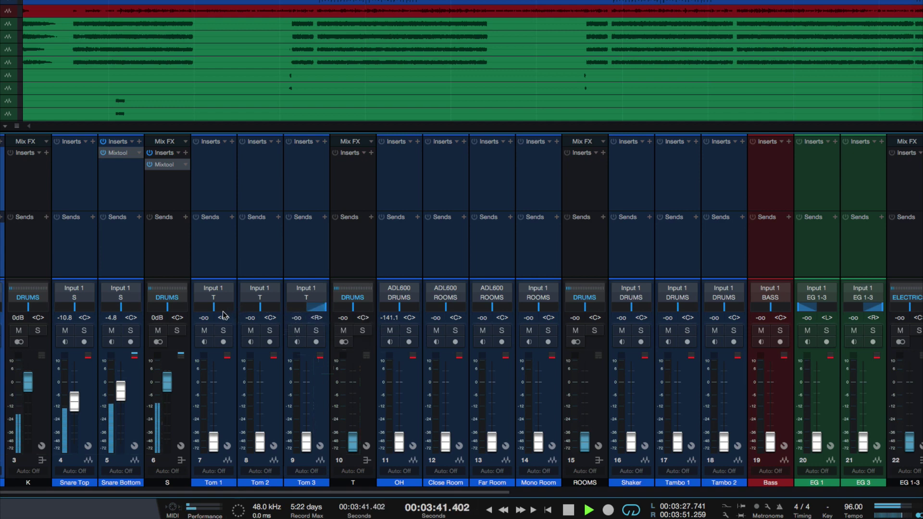
pyautogui.click(197, 310)
pyautogui.moveTo(197, 307); pyautogui.dragTo(185, 308)
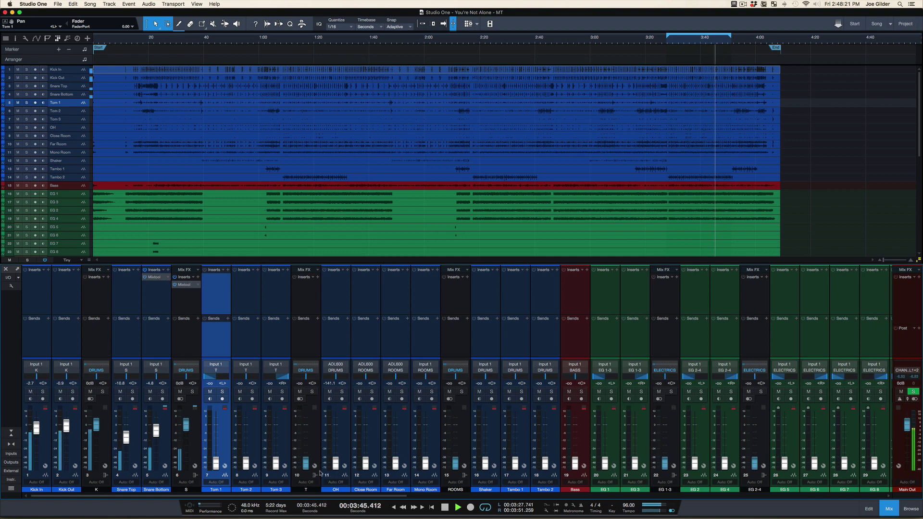
pyautogui.keyDown('super'); pyautogui.click(306, 464); pyautogui.keyUp('super')
# Step: Raise OH to -6.0 dB and Close Room to -2.7 dB with the ROOMS bus at 0 dB, and solo Close Room
pyautogui.moveTo(338, 465); pyautogui.dragTo(340, 433)
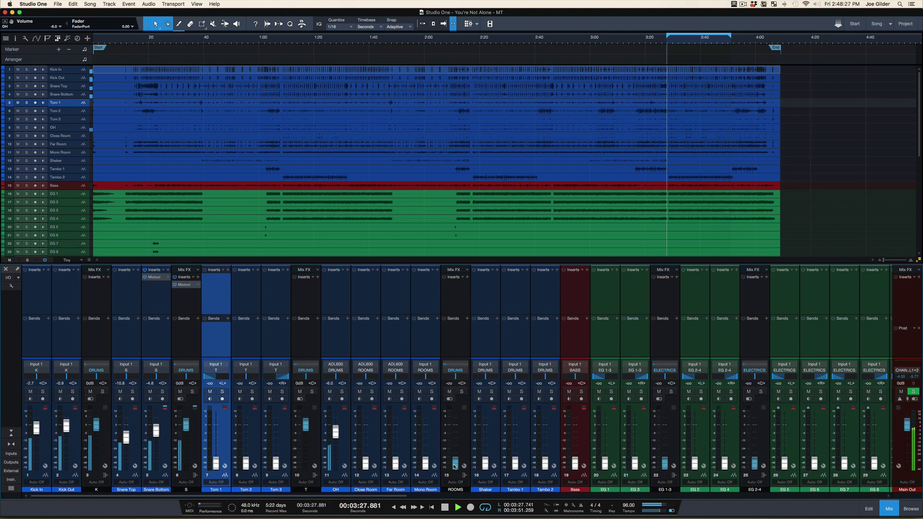
pyautogui.moveTo(366, 464); pyautogui.dragTo(366, 428)
pyautogui.click(373, 392)
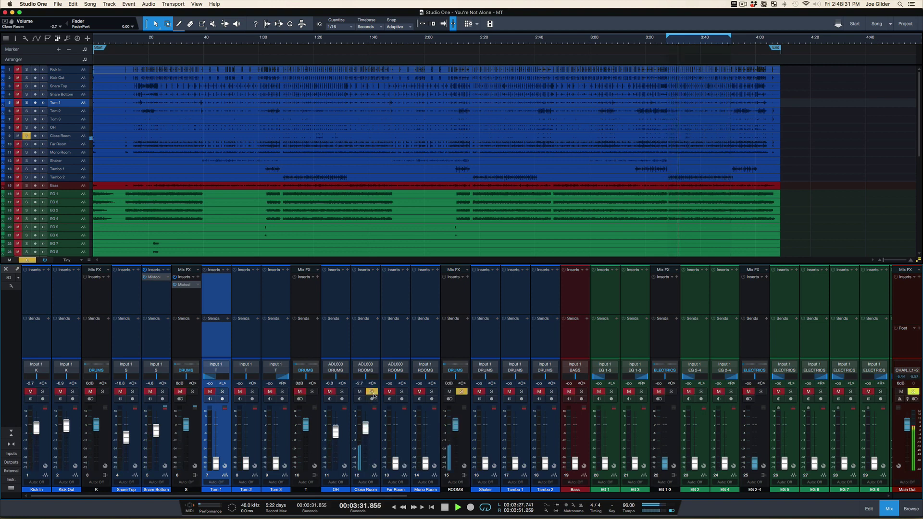
# Step: Balance Close Room at -16.7 dB, Far Room at -6.3 dB and Mono Room at -12.6 dB, soloing Far Room briefly
pyautogui.click(401, 391)
pyautogui.moveTo(395, 464); pyautogui.dragTo(400, 432)
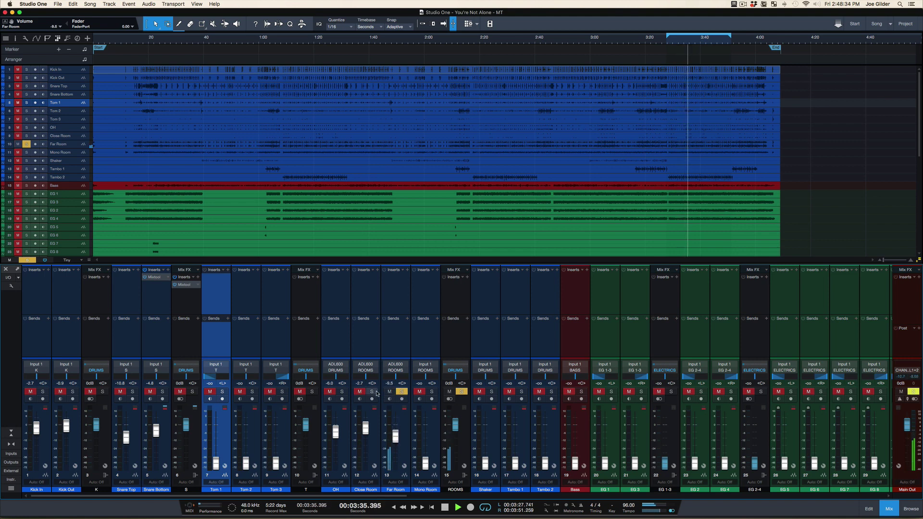
pyautogui.click(402, 391)
pyautogui.moveTo(425, 464); pyautogui.dragTo(428, 440)
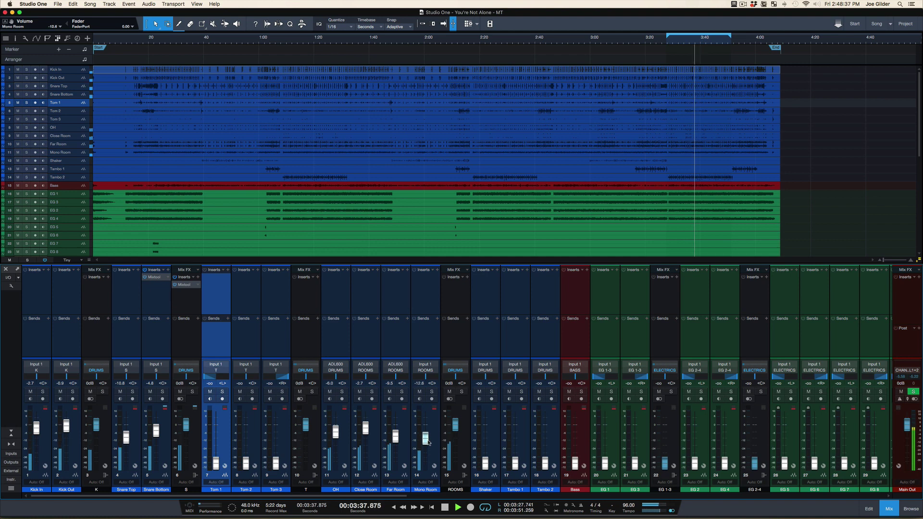
pyautogui.moveTo(365, 427); pyautogui.dragTo(396, 432)
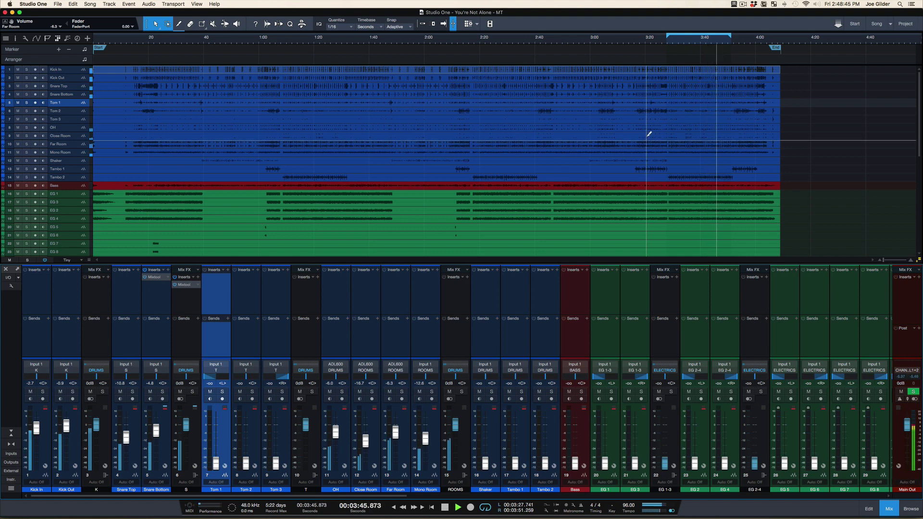
# Step: Select the Close Room through Mono Room channels, lower their faders together to -22.1, -11.7 and -18.0 dB, and stop playback
pyautogui.hotkey('shift', 'e')
pyautogui.hotkey('shift', 'e')
pyautogui.hotkey('shift', 'e')
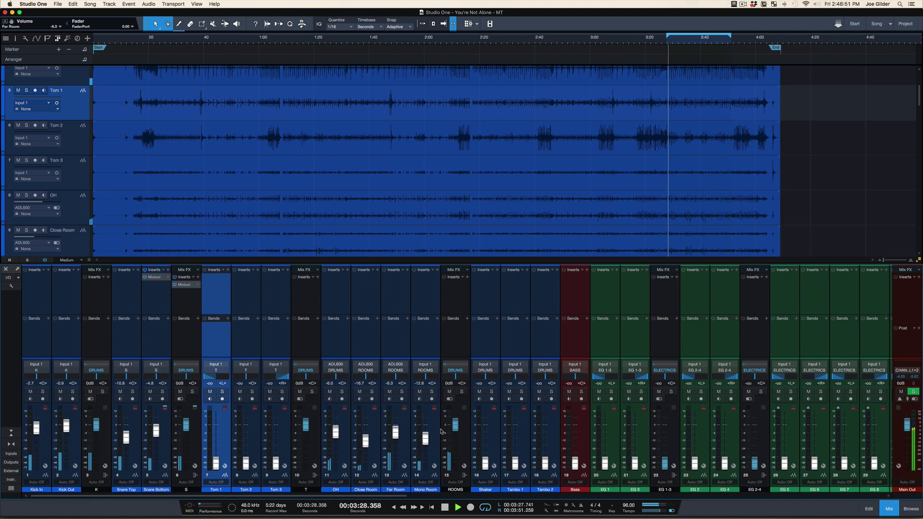
pyautogui.click(382, 355)
pyautogui.click(378, 356)
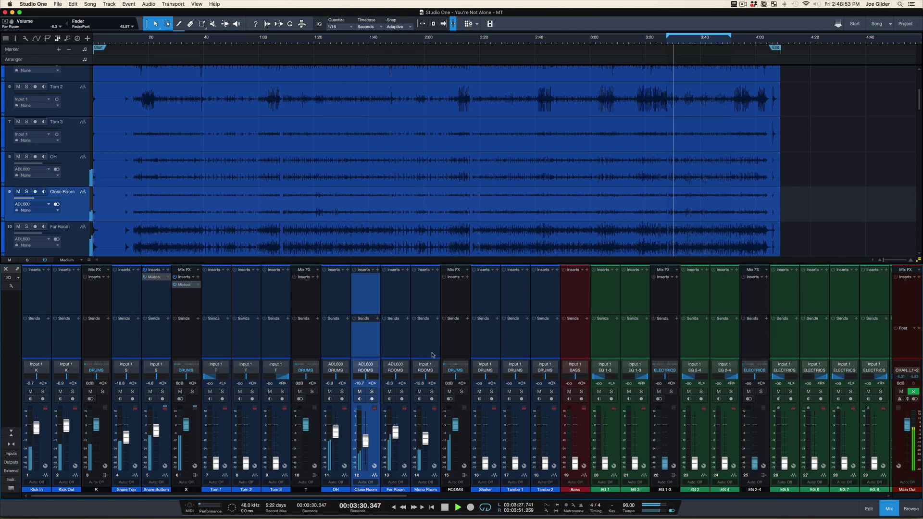
pyautogui.keyDown('shift'); pyautogui.click(432, 355); pyautogui.keyUp('shift')
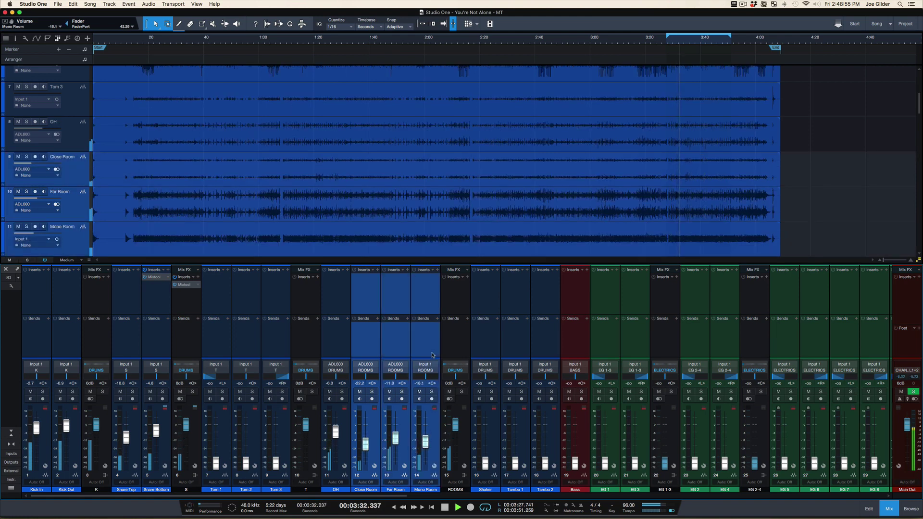
pyautogui.press('space')
# Step: Extend the loop range over the whole song, play from the tom part at about 3:05, and raise Tom 2 to -3.8 dB
pyautogui.press('p')
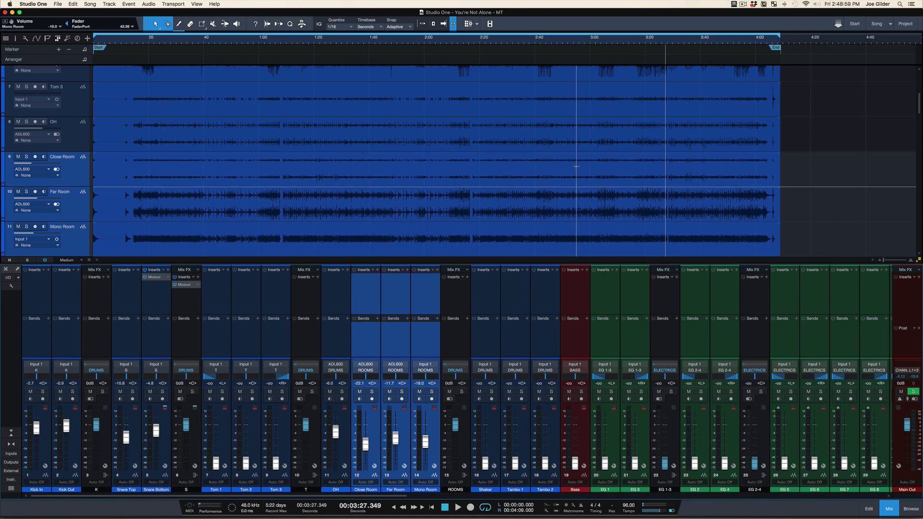
pyautogui.scroll(-8, 577, 166)
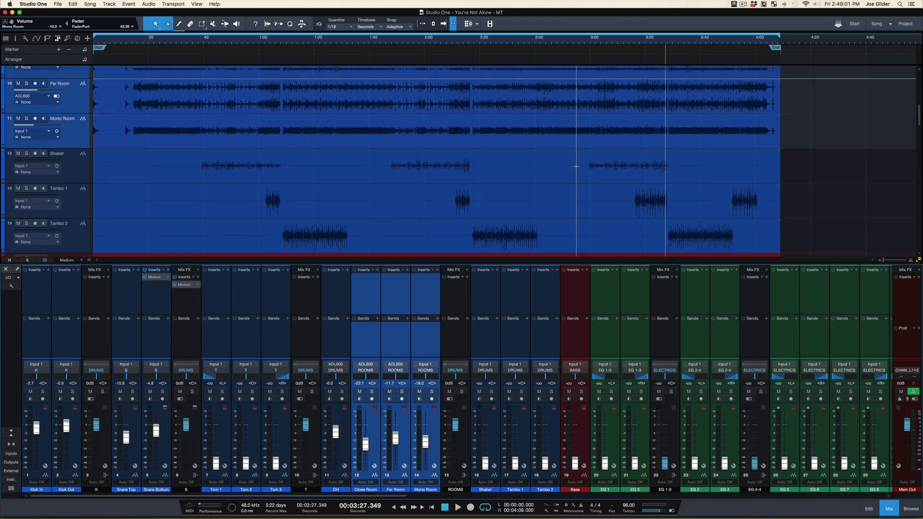
pyautogui.scroll(14, 577, 167)
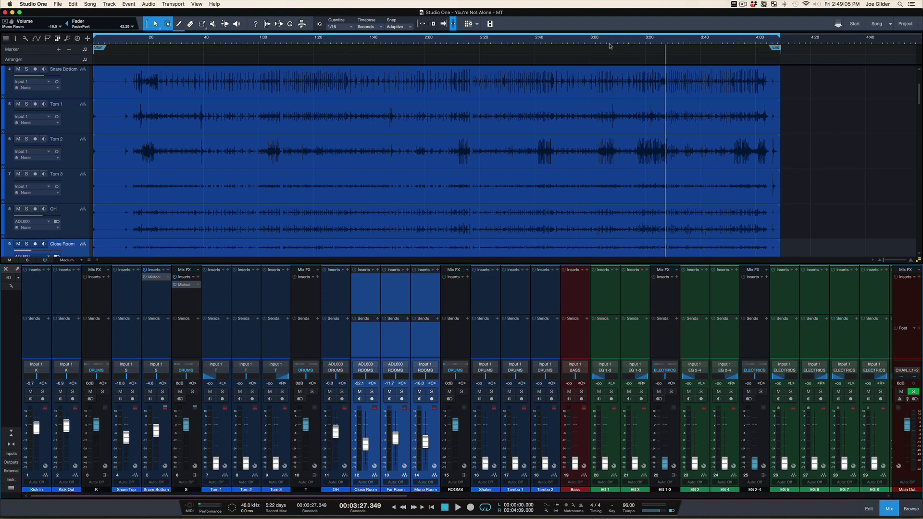
pyautogui.moveTo(610, 44); pyautogui.dragTo(609, 51)
pyautogui.click(594, 41)
pyautogui.press('space')
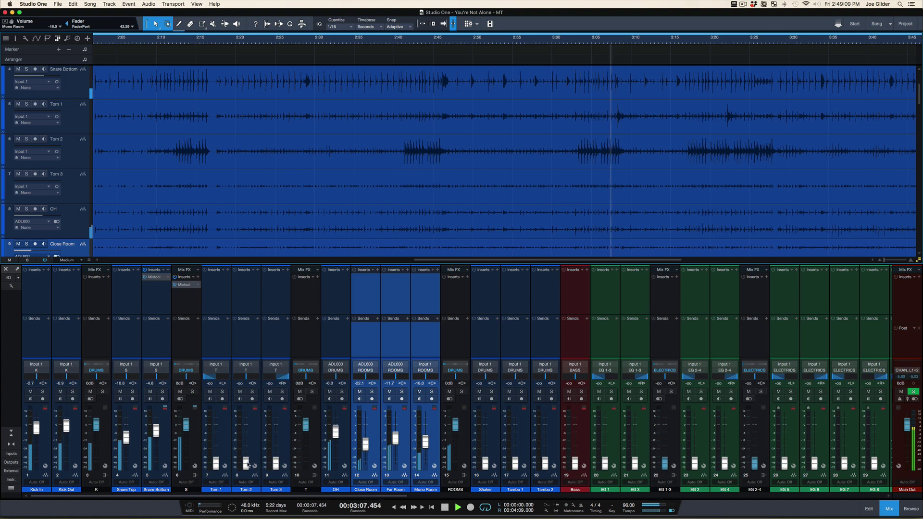
pyautogui.moveTo(246, 463); pyautogui.dragTo(246, 430)
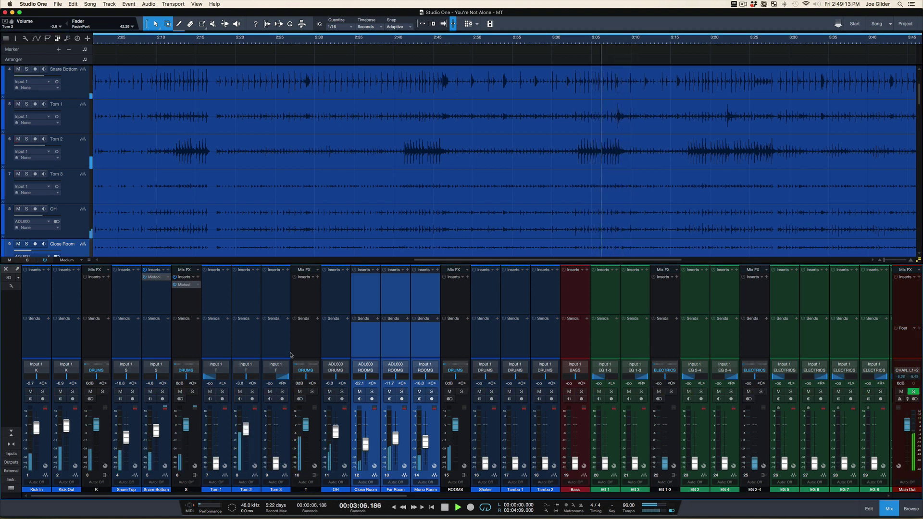
# Step: Solo the T bus, raise Tom 3 to +1.1 dB and Tom 1 to -4.2 dB, and stop playback
pyautogui.click(312, 391)
pyautogui.moveTo(275, 463); pyautogui.dragTo(276, 423)
pyautogui.moveTo(219, 460); pyautogui.dragTo(220, 426)
pyautogui.press('space')
pyautogui.scroll(-2, 579, 144)
pyautogui.hscroll(15, 579, 144)
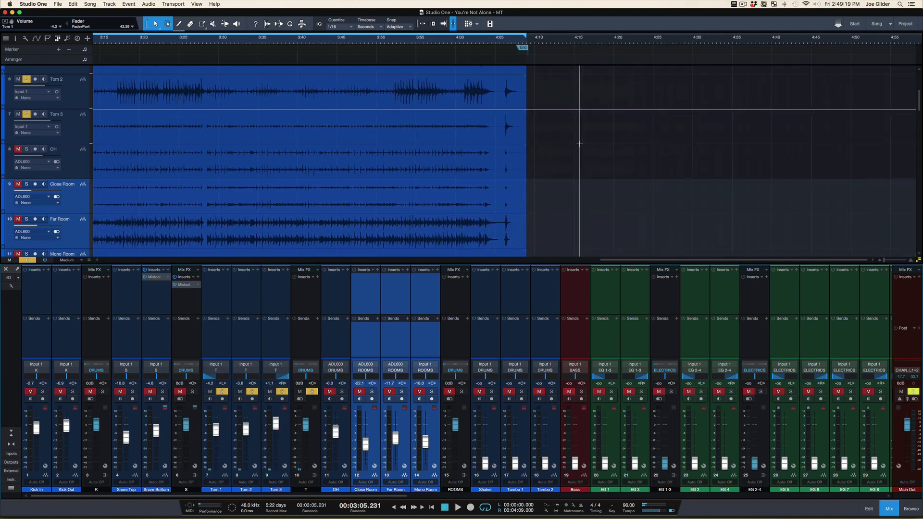
# Step: Audition the soloed tom hits near the song's end, from about 4:06 and 3:56, and raise Tom 1 to -1.8 dB
pyautogui.click(509, 41)
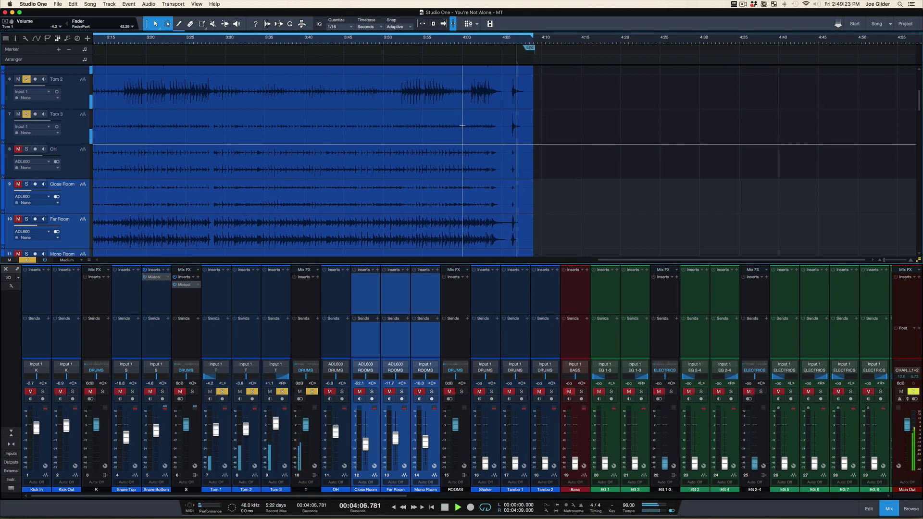
pyautogui.scroll(2, 460, 115)
pyautogui.press('space')
pyautogui.press('space')
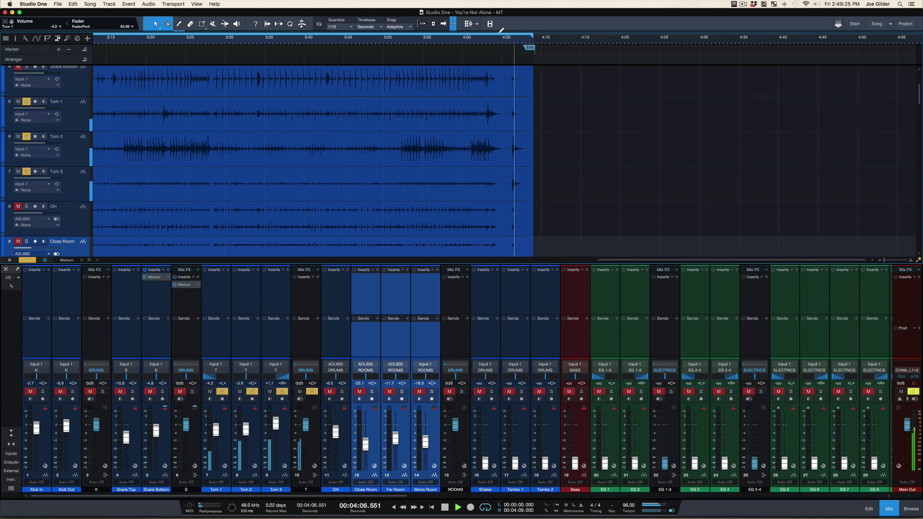
pyautogui.click(432, 43)
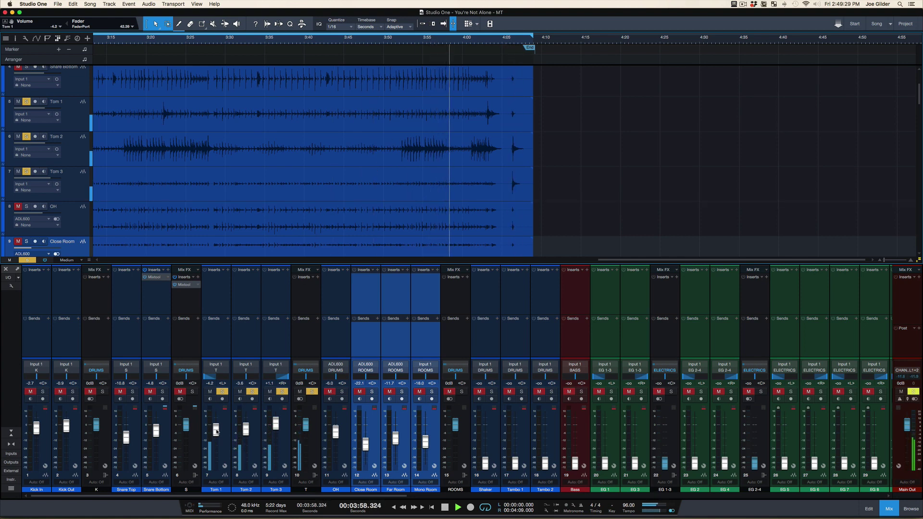
pyautogui.moveTo(217, 431); pyautogui.dragTo(215, 428)
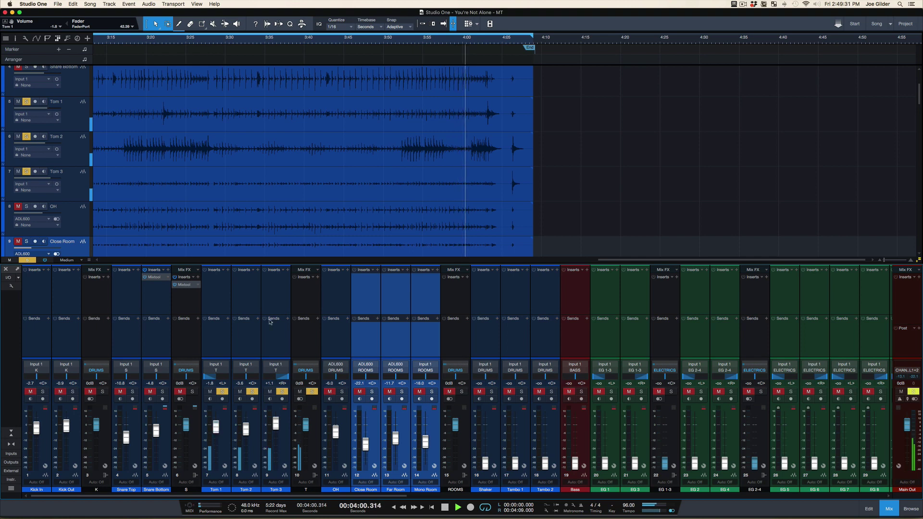
# Step: Solo only Tom 1, listen to its hit from about 3:18 and again from 3:21, and stop playback
pyautogui.hscroll(-6, 312, 47)
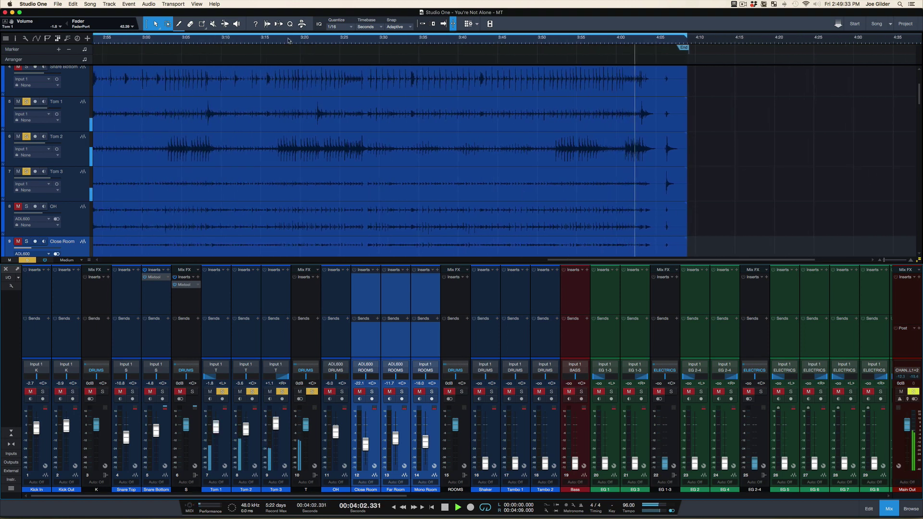
pyautogui.click(288, 44)
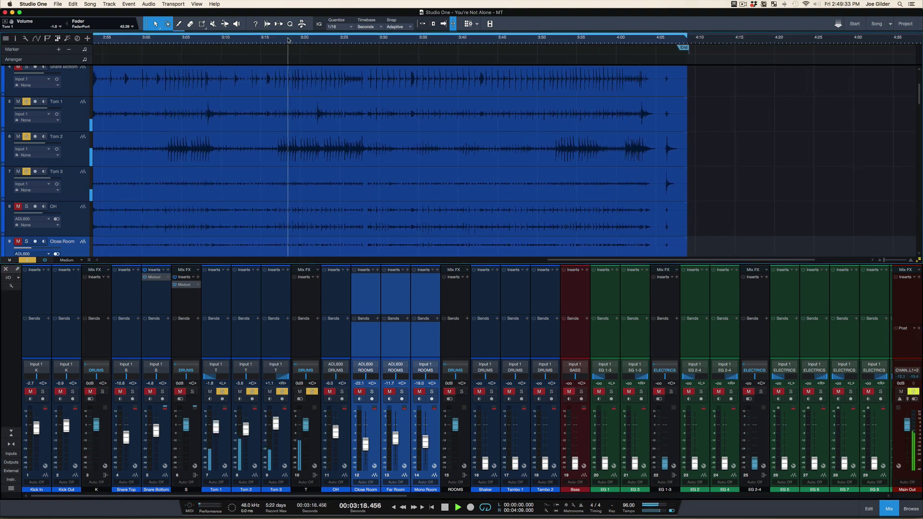
pyautogui.click(222, 392)
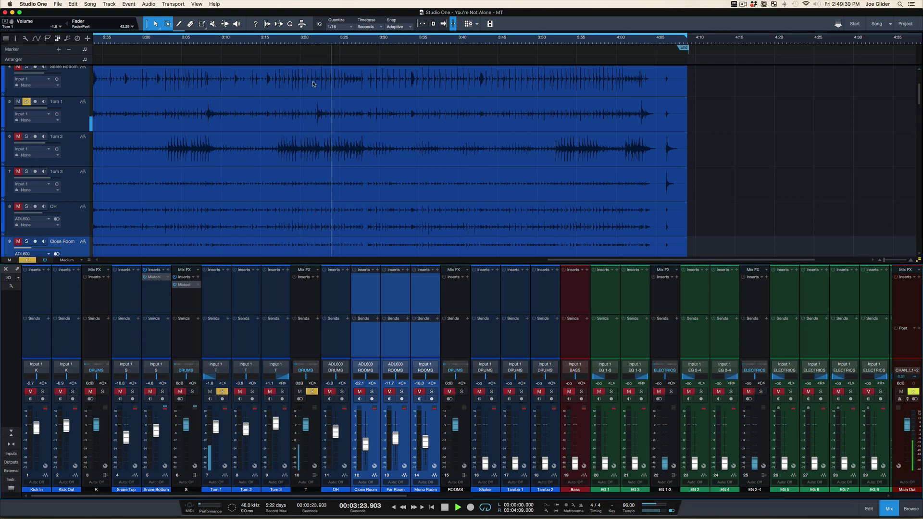
pyautogui.click(315, 34)
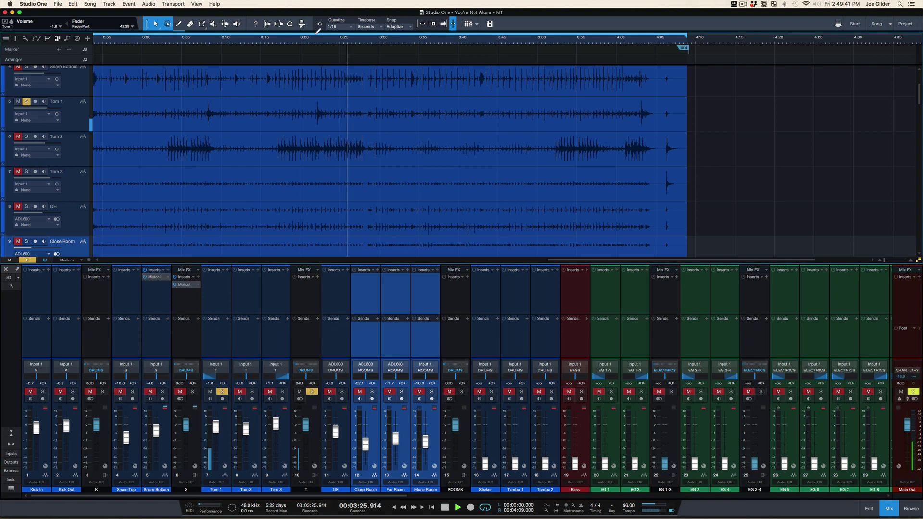
pyautogui.press('space')
# Step: Clear all solos, play the full kit and set Tom 2 to -5.7, Tom 3 to -0.3 and Tom 1 to -0.6 dB
pyautogui.press('s')
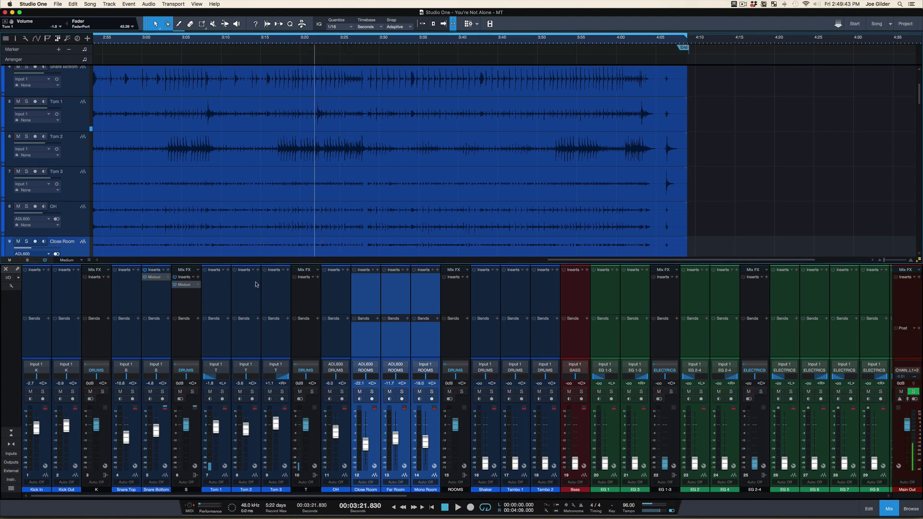
pyautogui.press('space')
pyautogui.moveTo(245, 431); pyautogui.dragTo(275, 426)
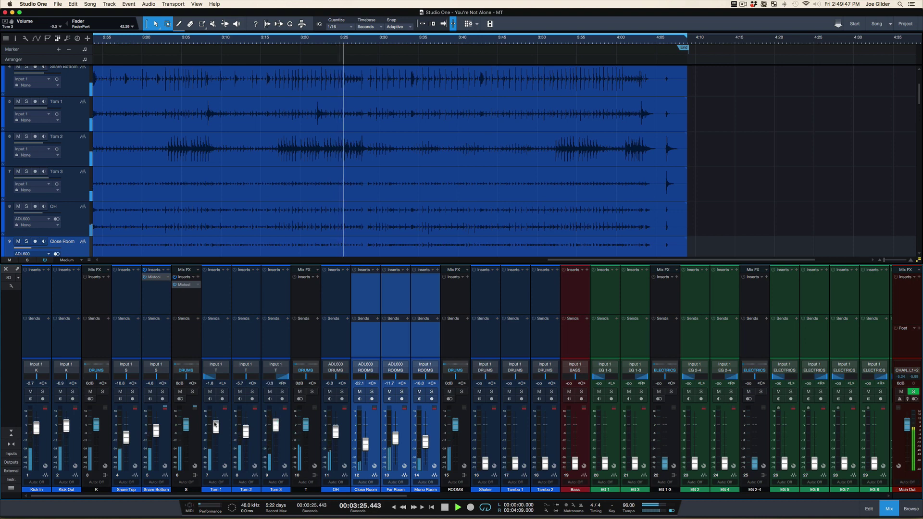
pyautogui.moveTo(216, 427); pyautogui.dragTo(216, 425)
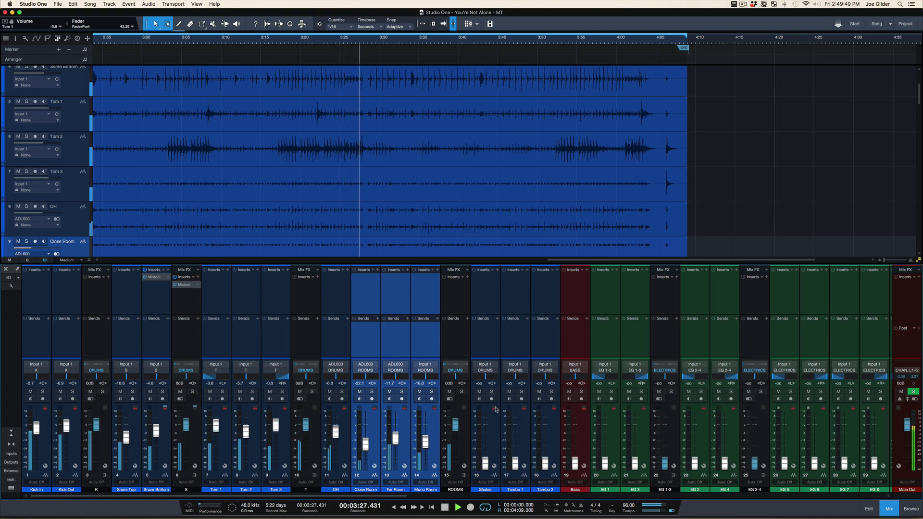
# Step: Set Shaker to -3.9, Tambo 1 to -13.0, Tambo 2 to -9.7 and Far Room to -16.1 dB, playing from about 3:10
pyautogui.click(493, 351)
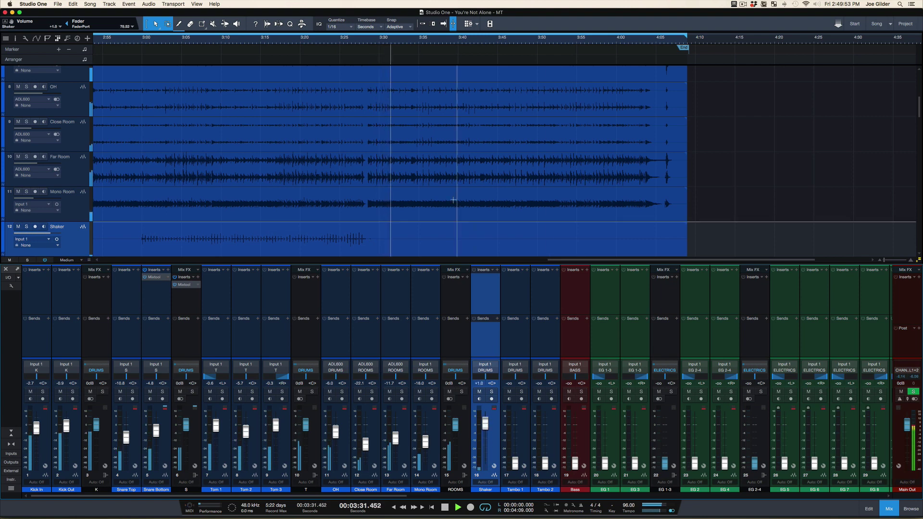
pyautogui.click(226, 39)
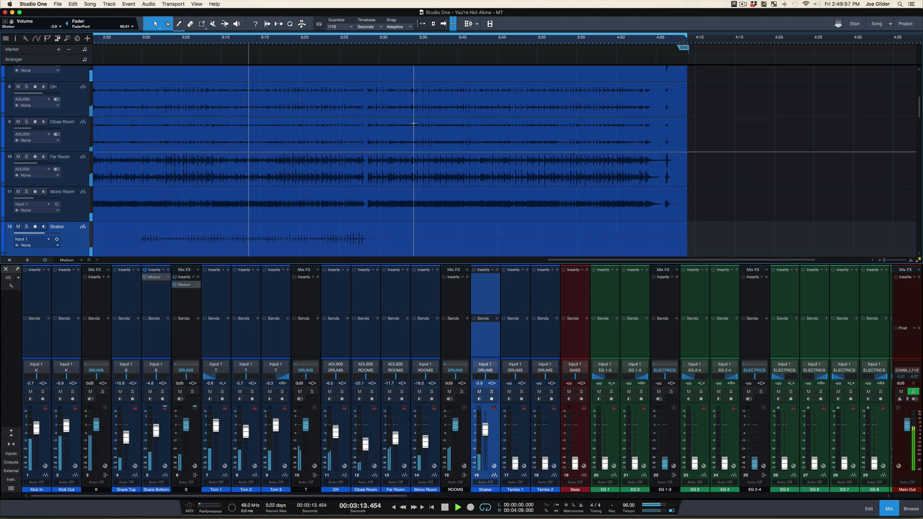
pyautogui.scroll(-7, 366, 111)
pyautogui.scroll(1, 414, 123)
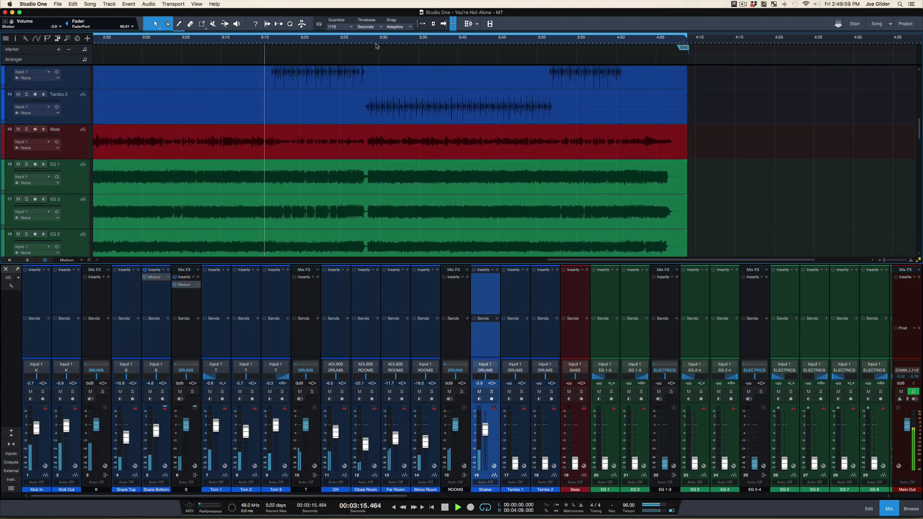
pyautogui.scroll(-4, 376, 42)
pyautogui.scroll(1, 380, 92)
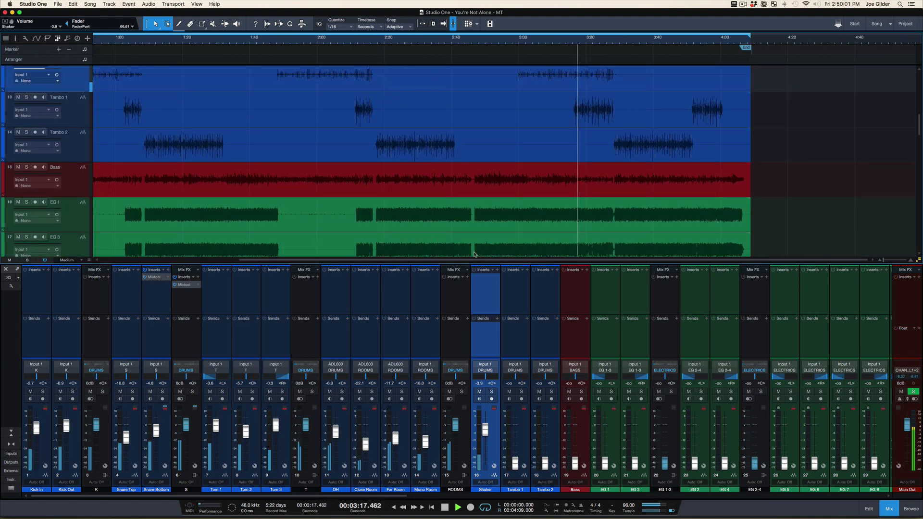
pyautogui.click(514, 353)
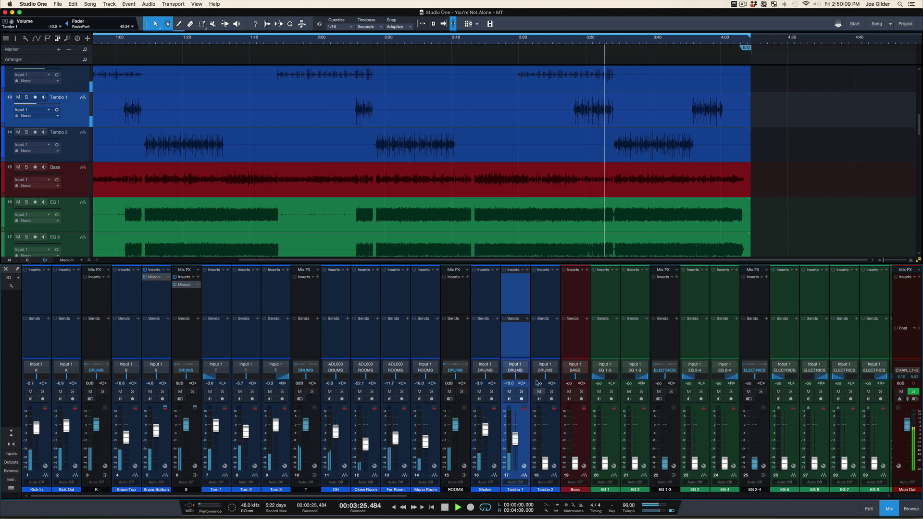
pyautogui.click(541, 355)
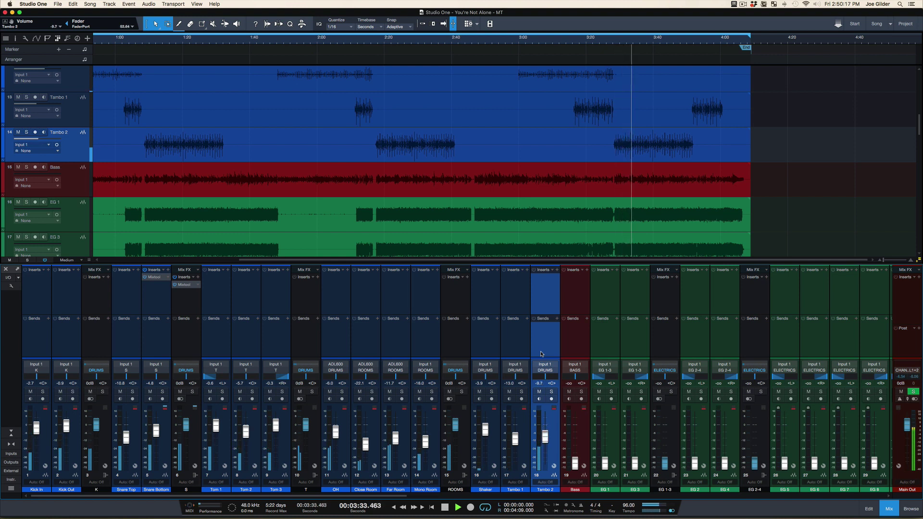
pyautogui.press('space')
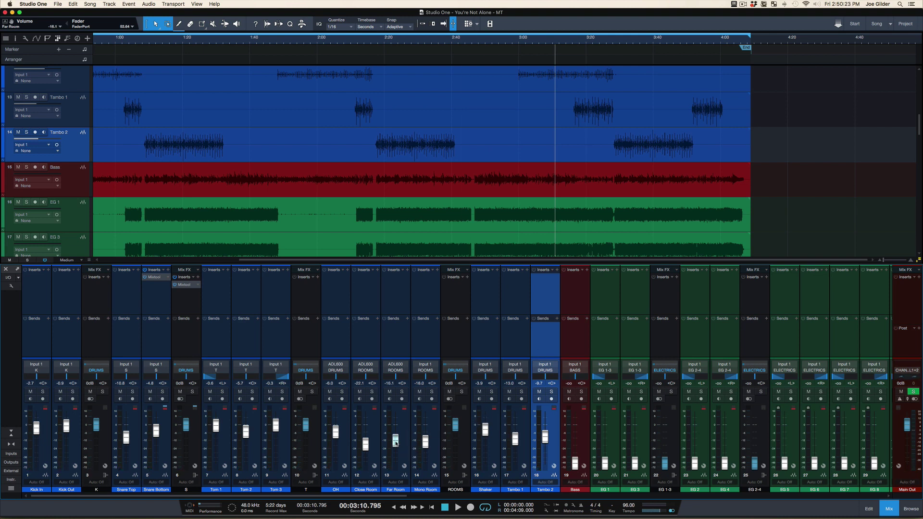
# Step: Choose K20 as the scale of the Main Out level meter
pyautogui.hscroll(10, 362, 343)
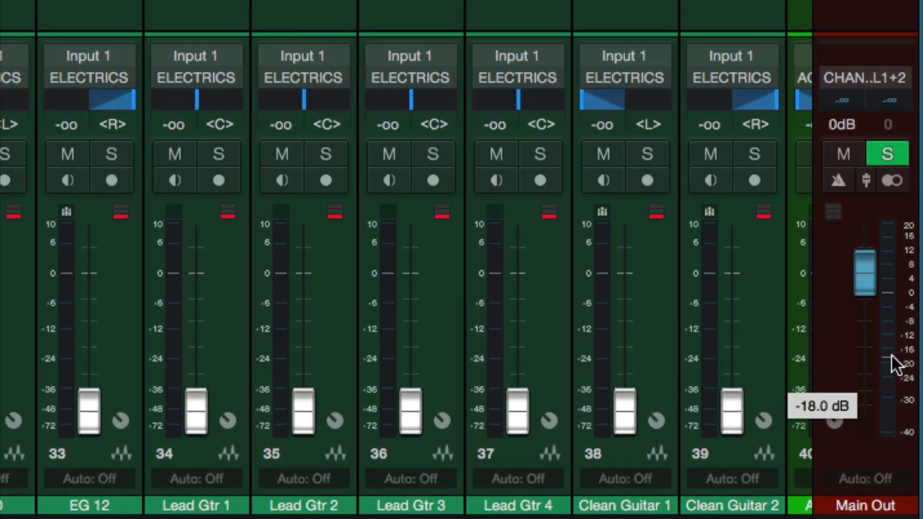
pyautogui.rightClick(892, 356)
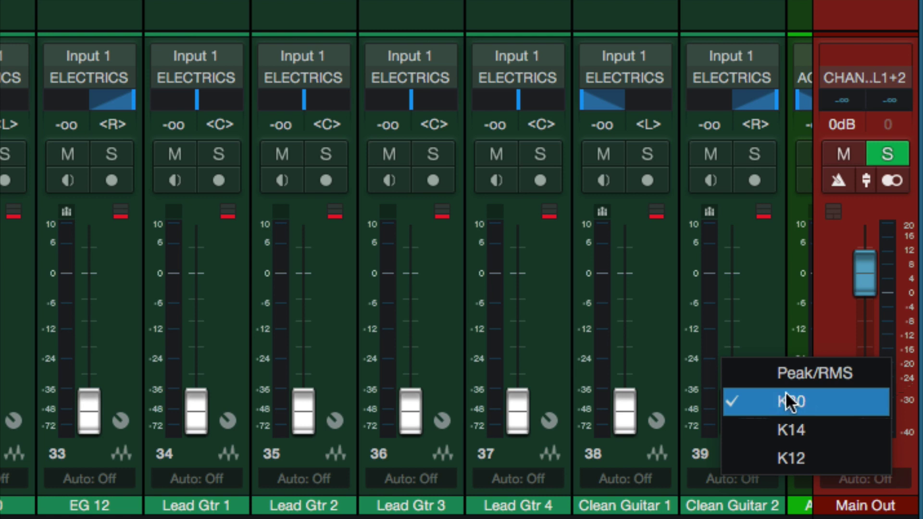
pyautogui.click(798, 400)
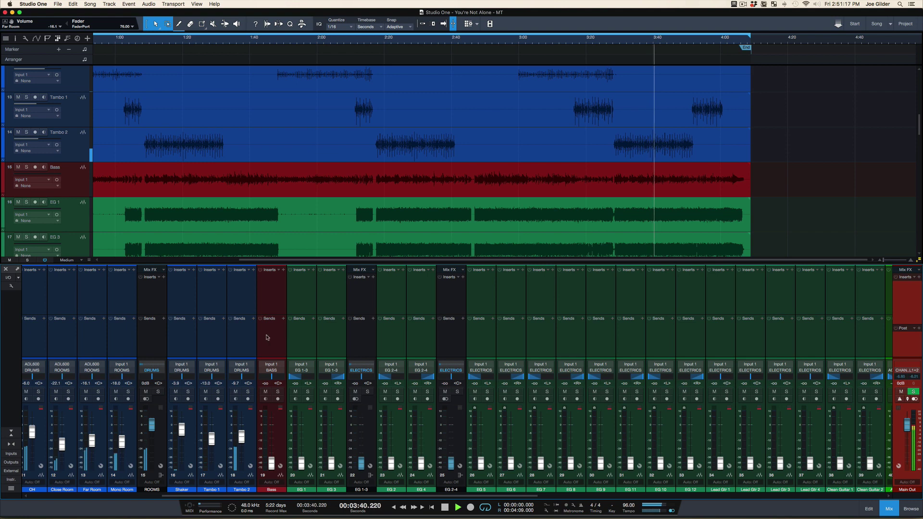
# Step: Check the drum mix's overall level on the Main Out meter during playback and look over the remaining channels
pyautogui.hscroll(5, 252, 340)
pyautogui.hscroll(-6, 236, 342)
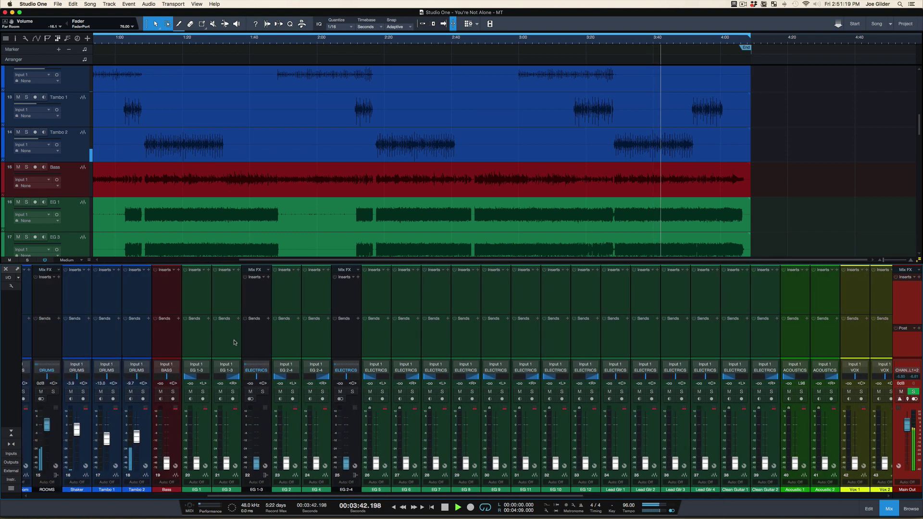
pyautogui.hscroll(-1, 241, 342)
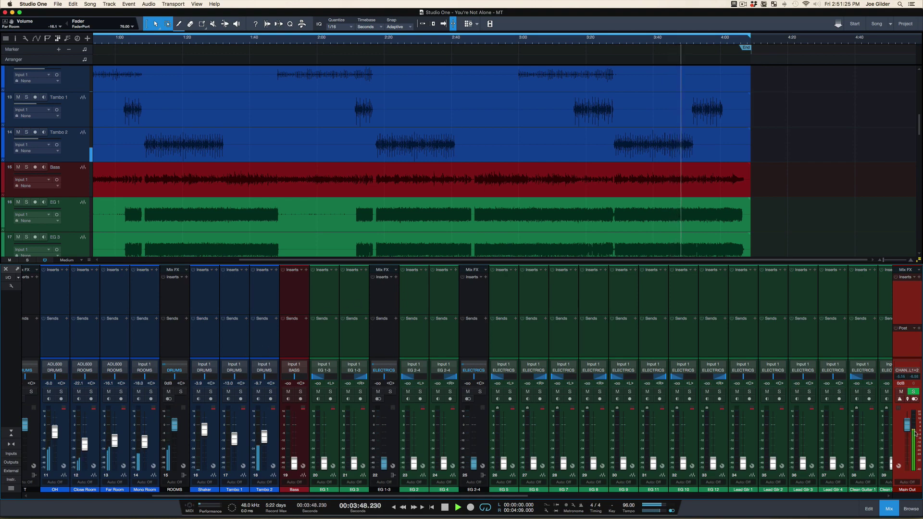
pyautogui.moveTo(913, 431)
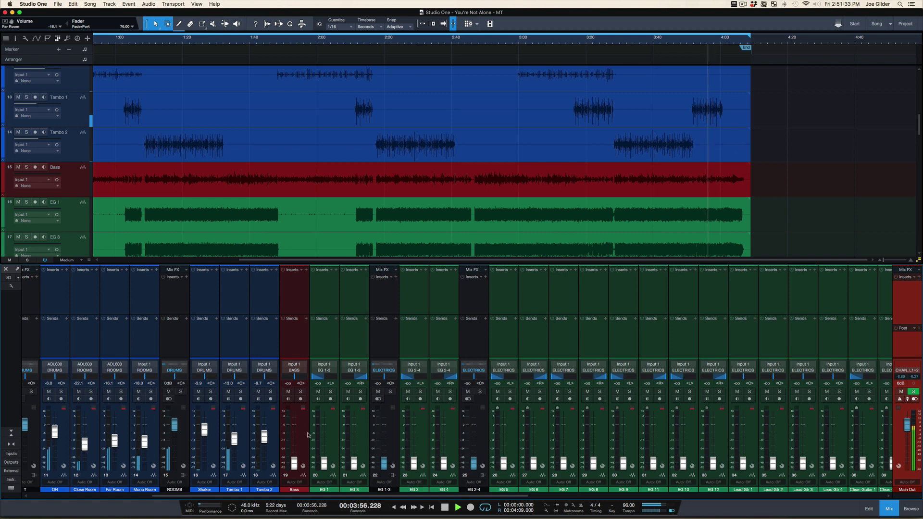
pyautogui.hscroll(1, 302, 323)
pyautogui.hscroll(5, 301, 323)
pyautogui.hscroll(-6, 274, 349)
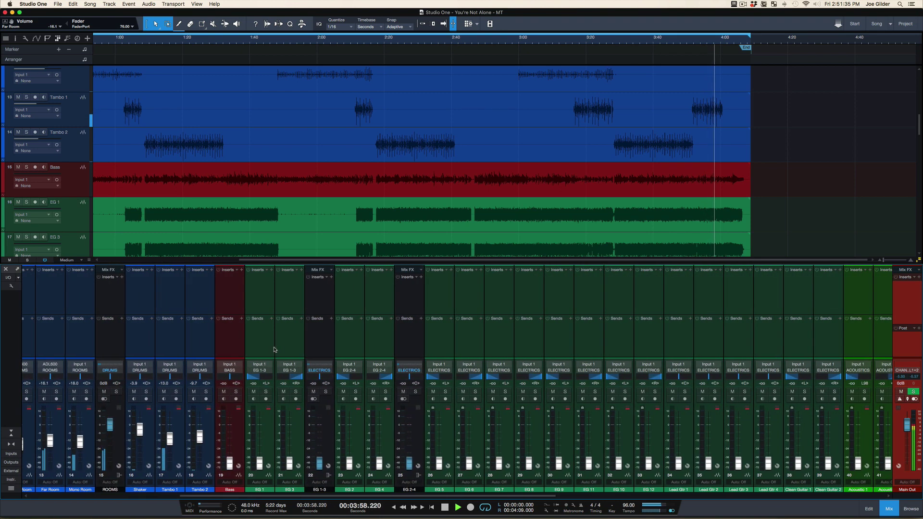
pyautogui.hscroll(-1, 275, 349)
# Step: Select the Bass channel, hide the mixer and show the whole song with the tracks at Tiny height
pyautogui.click(294, 349)
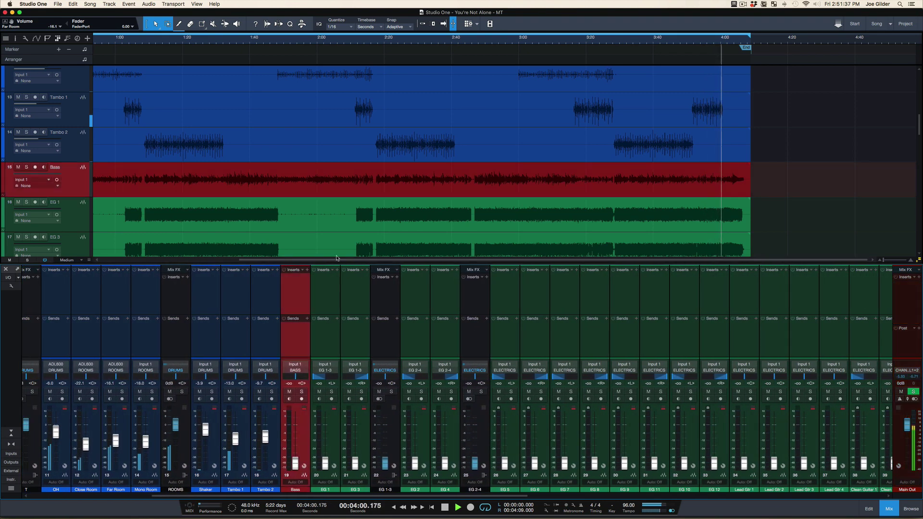
pyautogui.moveTo(337, 38); pyautogui.dragTo(336, 23)
pyautogui.scroll(10, 643, 127)
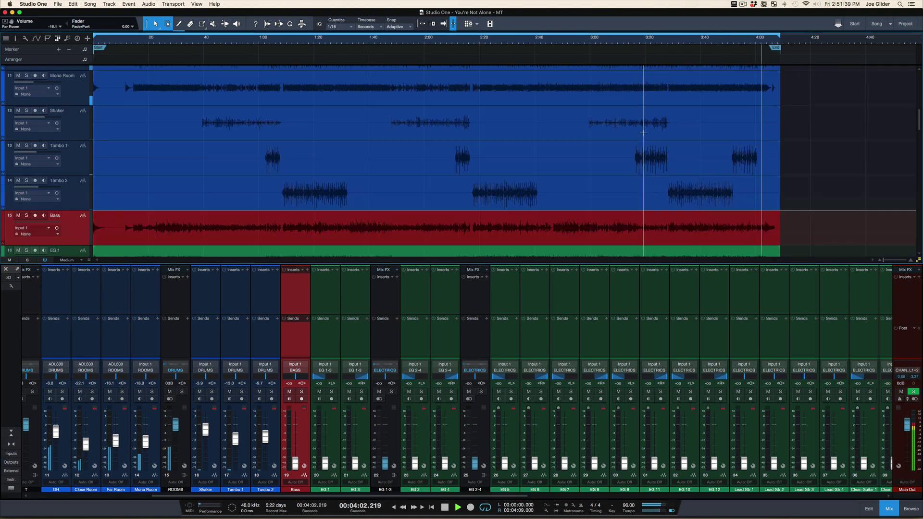
pyautogui.hotkey('shift', 'w')
pyautogui.hotkey('shift', 'w')
pyautogui.press('F3')
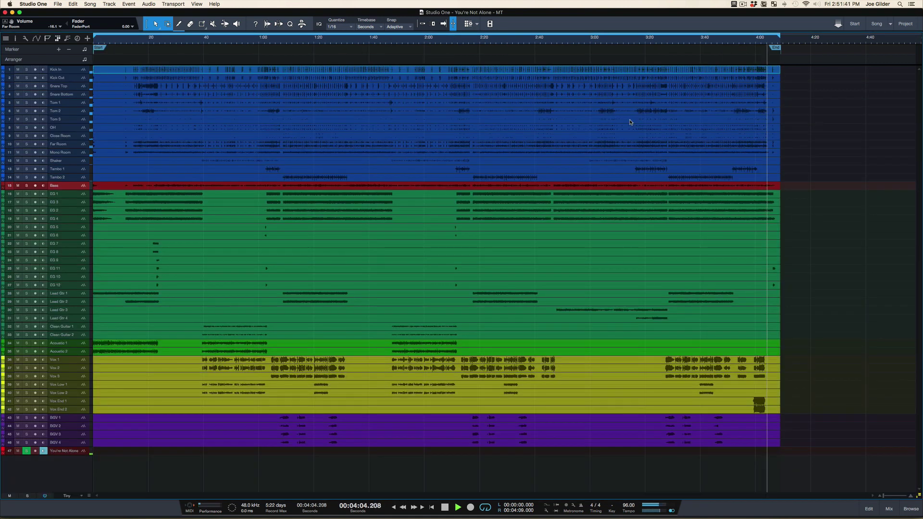
# Step: Set the loop range from 3:25.651 to 3:57.661, play from near its start and bring back the mixer
pyautogui.moveTo(662, 35); pyautogui.dragTo(751, 39)
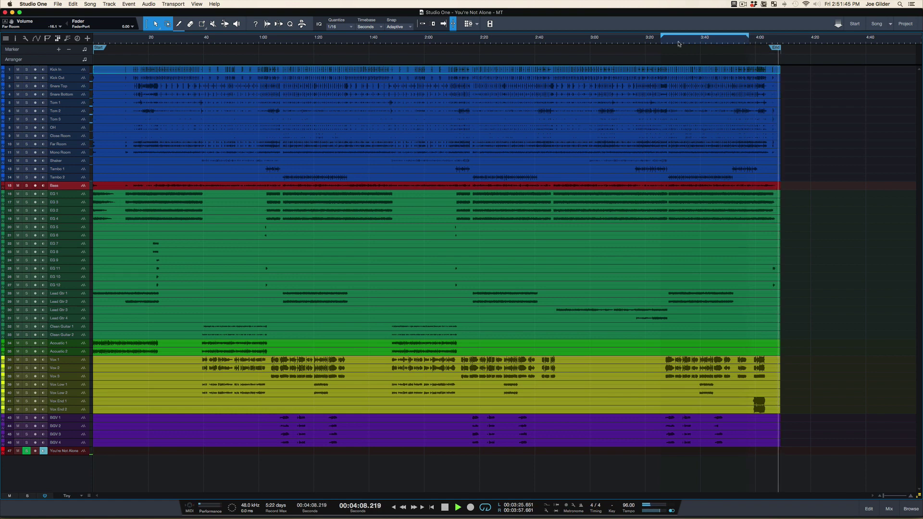
pyautogui.click(663, 42)
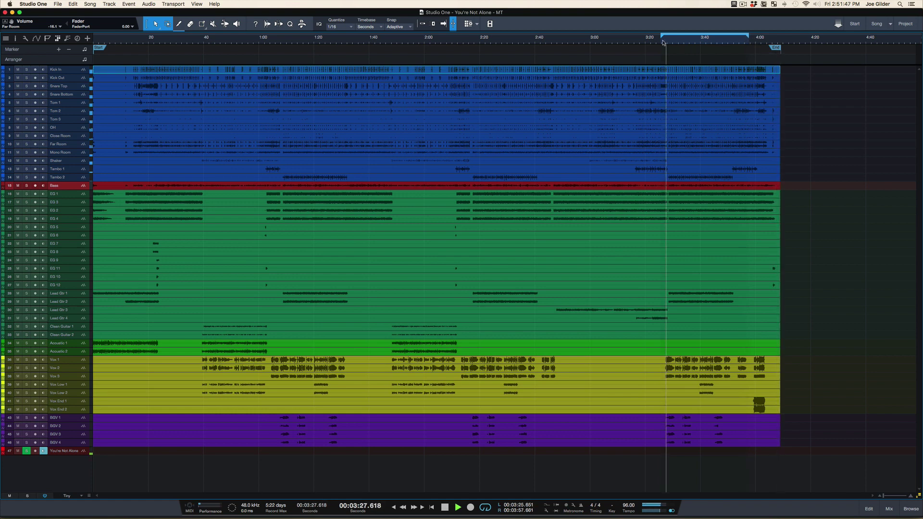
pyautogui.press('F3')
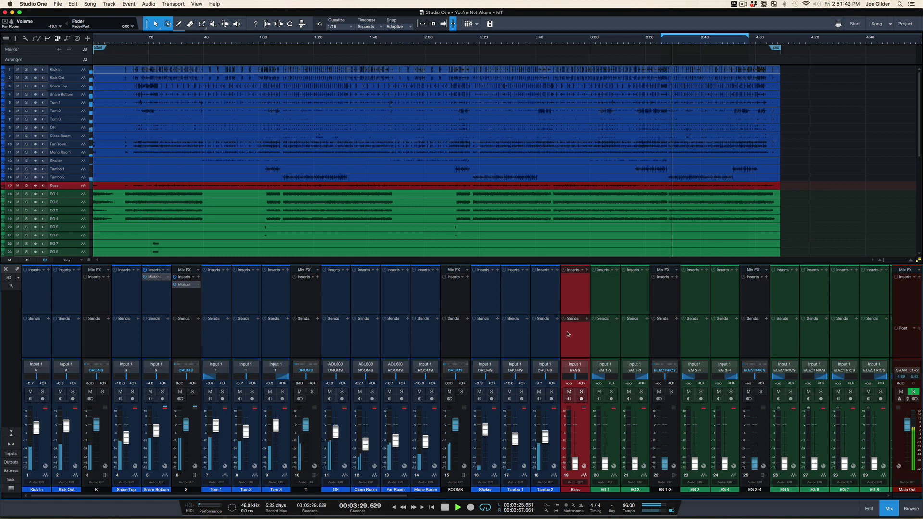
# Step: Lower the K bus to -3.0 dB, the S bus to -1.0 dB and the OH channel to -6.8 dB
pyautogui.click(548, 340)
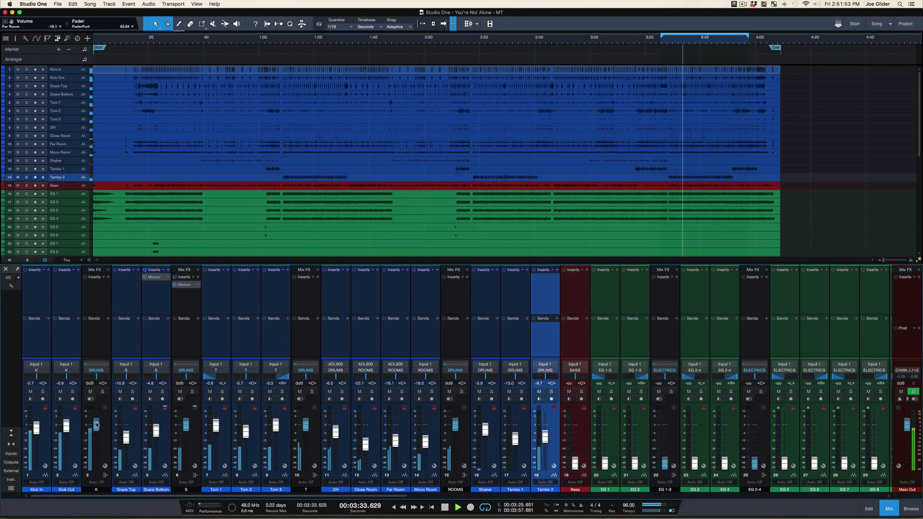
pyautogui.moveTo(96, 425); pyautogui.dragTo(98, 428)
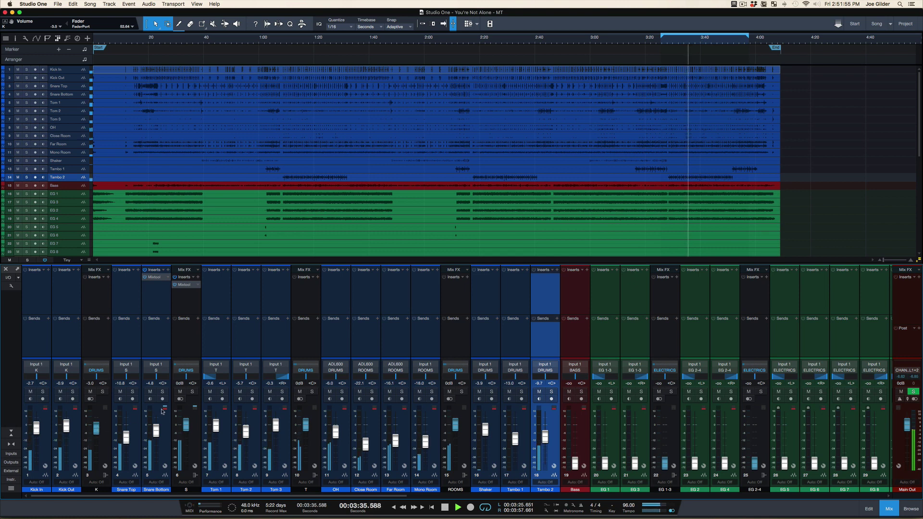
pyautogui.moveTo(187, 425); pyautogui.dragTo(187, 426)
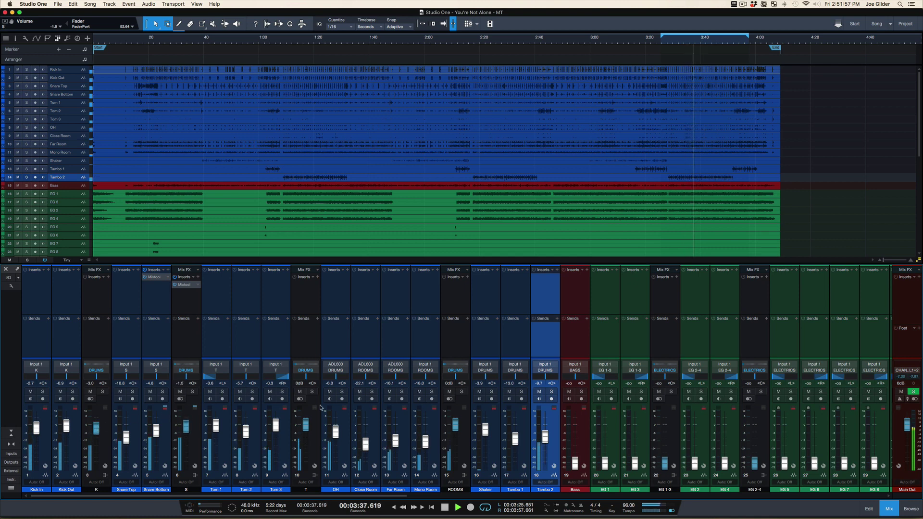
pyautogui.moveTo(336, 430); pyautogui.dragTo(336, 432)
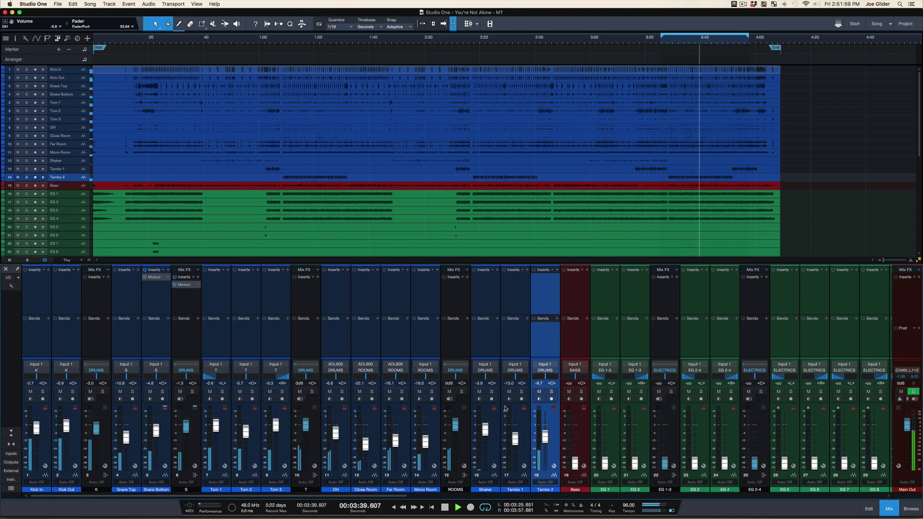
# Step: Raise the Bass channel to 0 dB during playback and enlarge the tracks around the bass waveform to Large height
pyautogui.moveTo(576, 464); pyautogui.dragTo(575, 420)
pyautogui.click(575, 422)
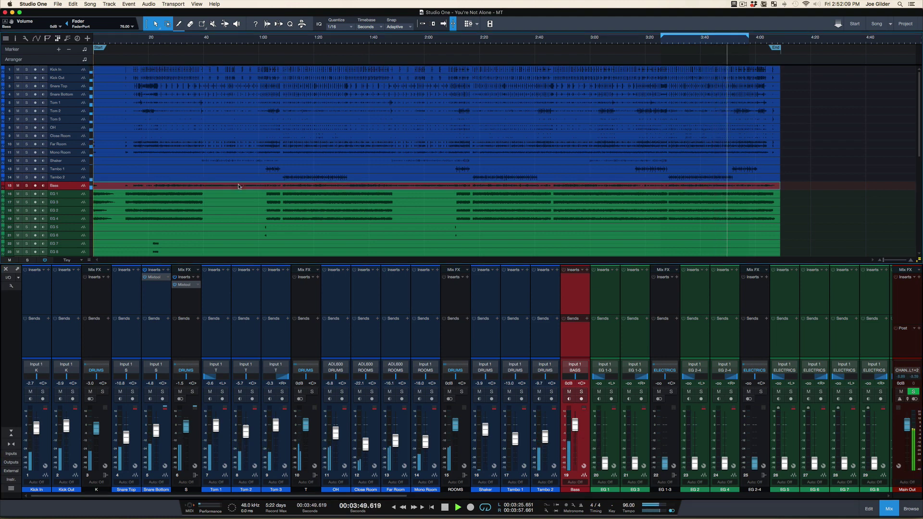
pyautogui.scroll(10, 249, 197)
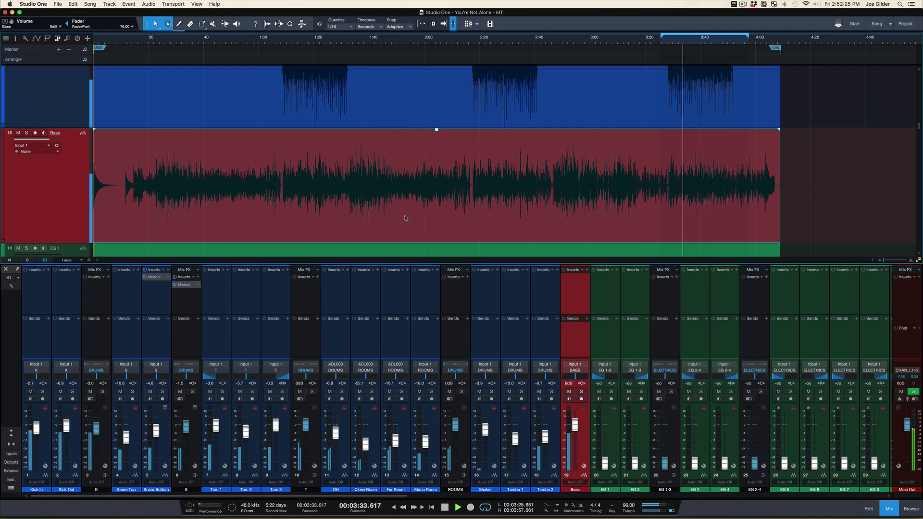
# Step: Set the loop range from 3:26.304 to 3:56.746 with the mixer hidden and all tracks in overview, playing from about 3:17
pyautogui.press('p')
pyautogui.press('space')
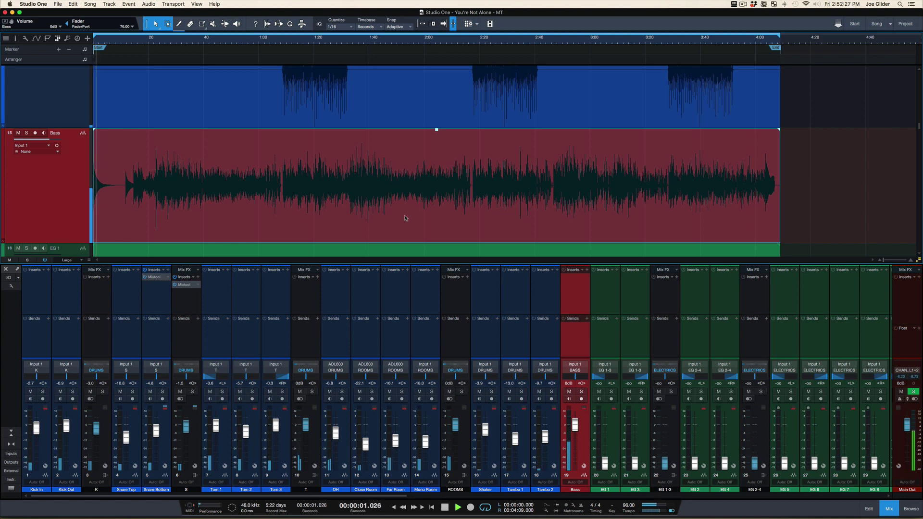
pyautogui.click(639, 46)
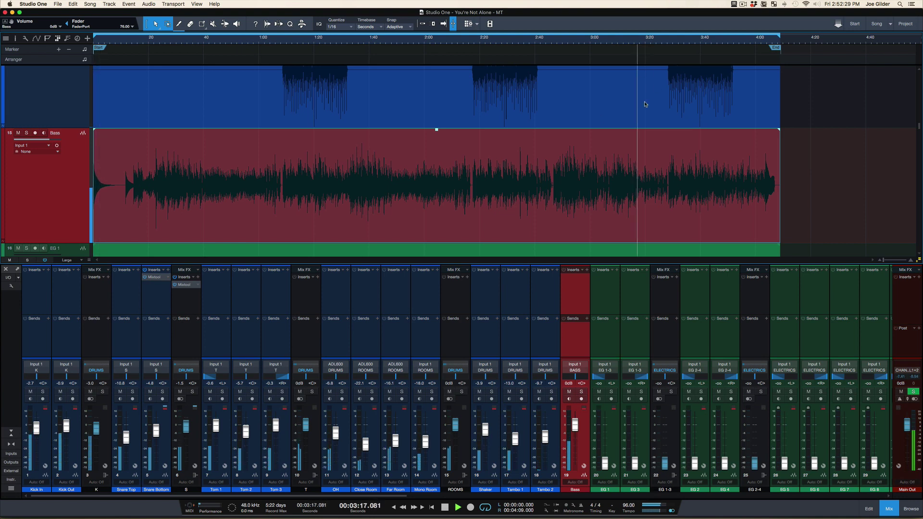
pyautogui.press('F3')
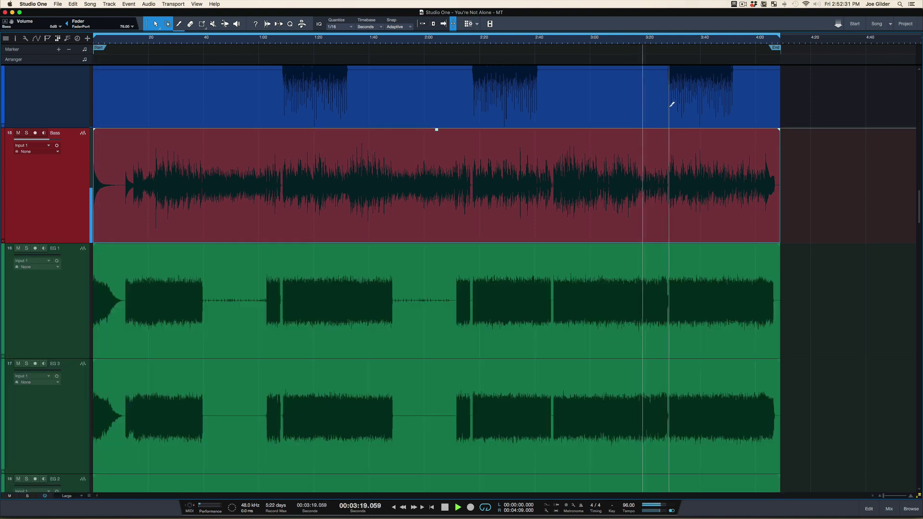
pyautogui.scroll(-5, 670, 107)
pyautogui.scroll(-3, 672, 104)
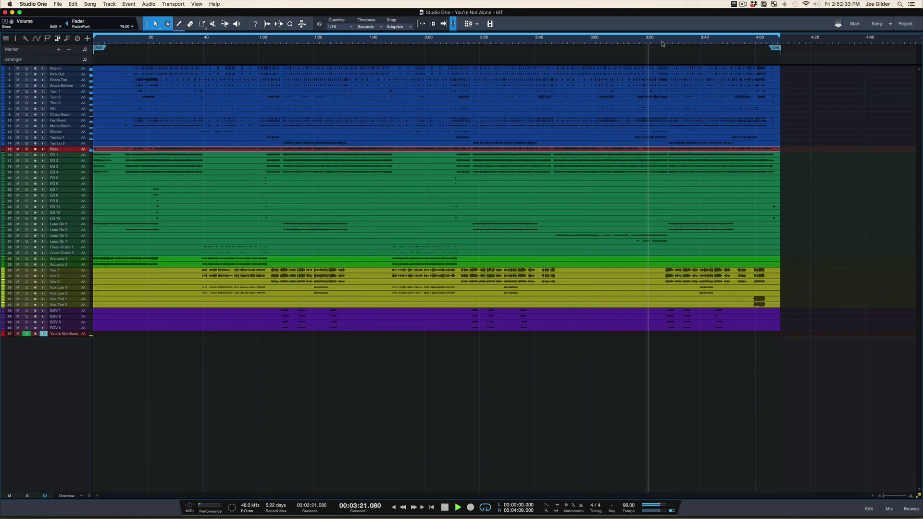
pyautogui.moveTo(665, 32); pyautogui.dragTo(748, 52)
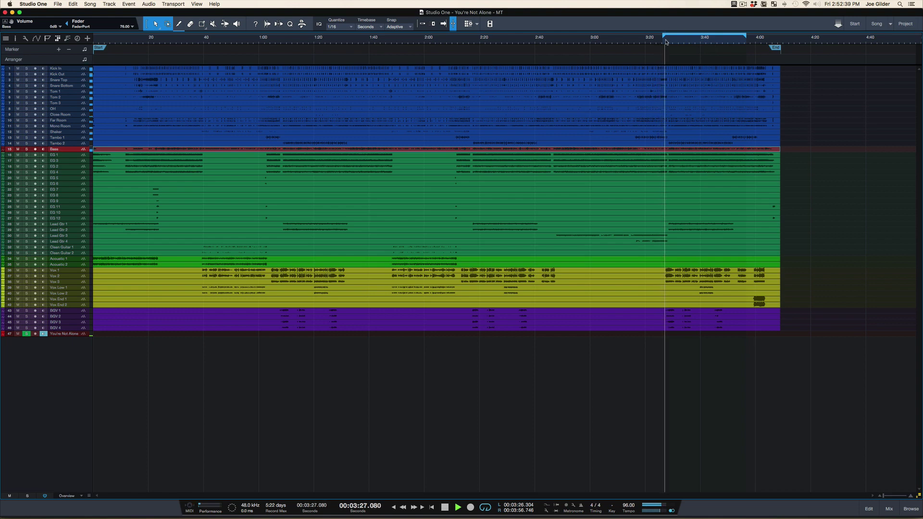
pyautogui.press('F3')
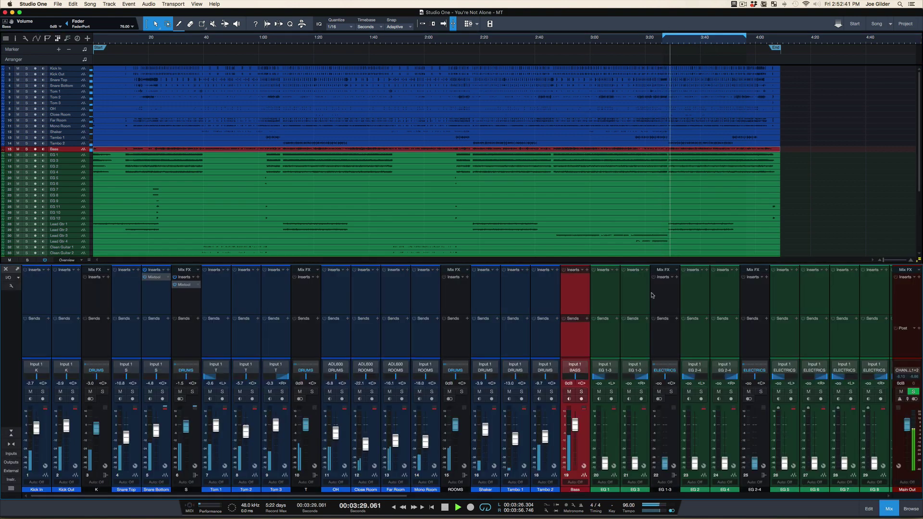
# Step: Select the bass event, enlarge the tracks around it to Large height and restart playback from about 3:17
pyautogui.click(656, 151)
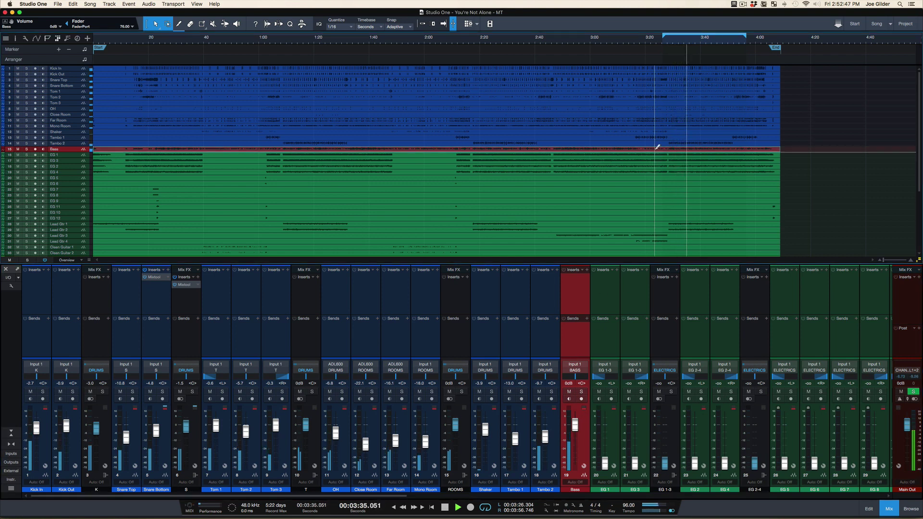
pyautogui.scroll(10, 656, 149)
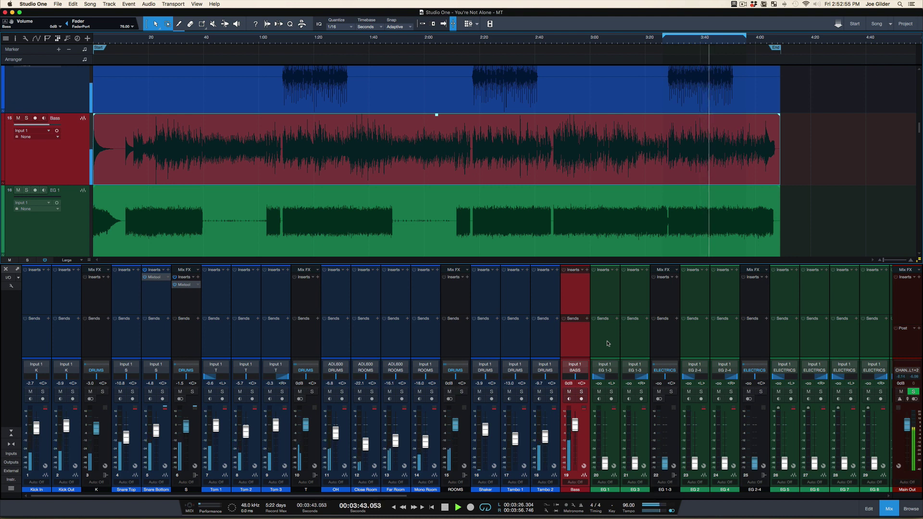
pyautogui.press('space')
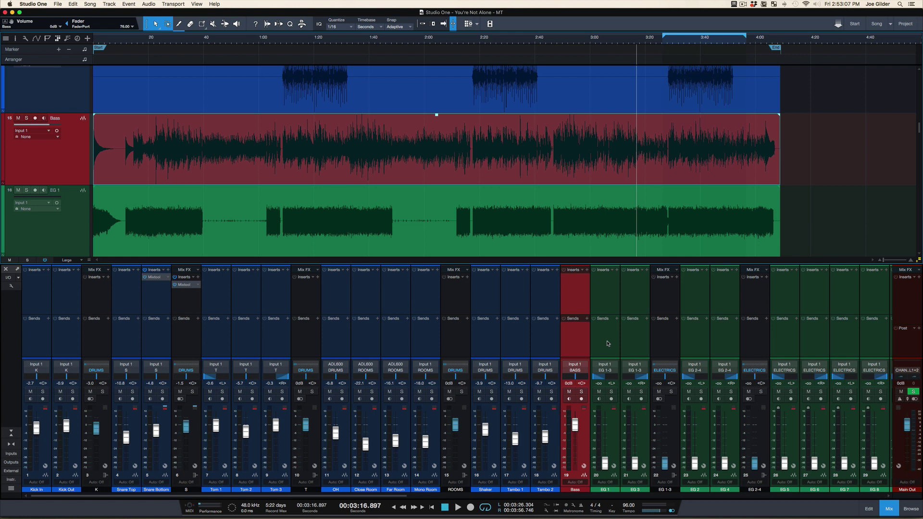
pyautogui.press('space')
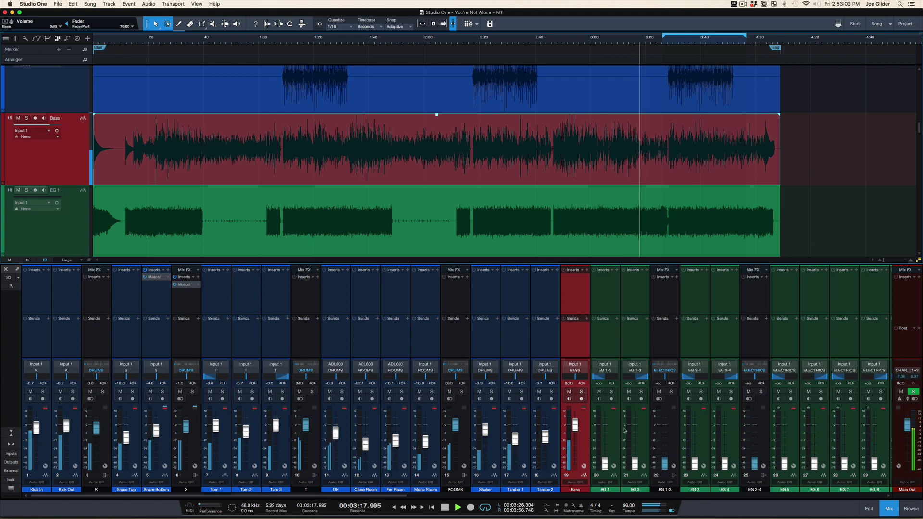
# Step: Reset the EG 1-3 and EG 2-4 buses to 0 dB, and group EG 1 with EG 3 at -3.8 dB
pyautogui.keyDown('super'); pyautogui.click(665, 464); pyautogui.keyUp('super')
pyautogui.keyDown('super'); pyautogui.click(755, 463); pyautogui.keyUp('super')
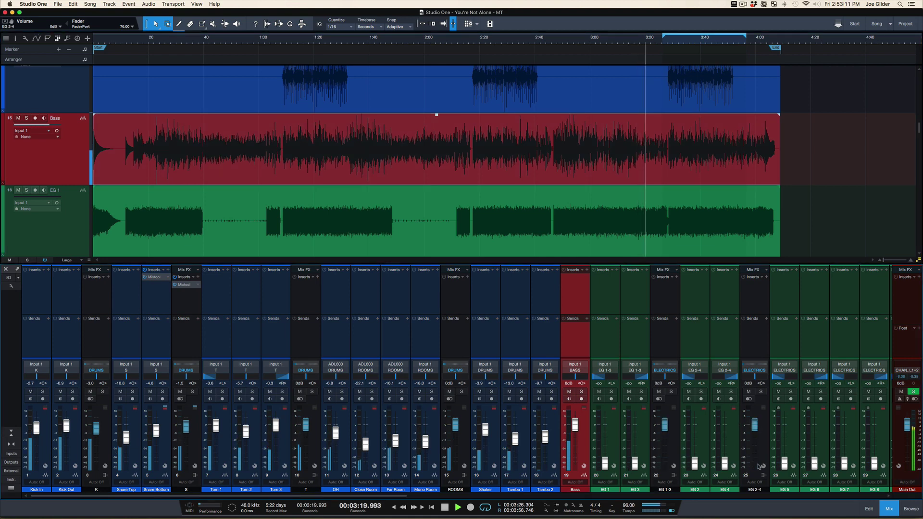
pyautogui.click(638, 346)
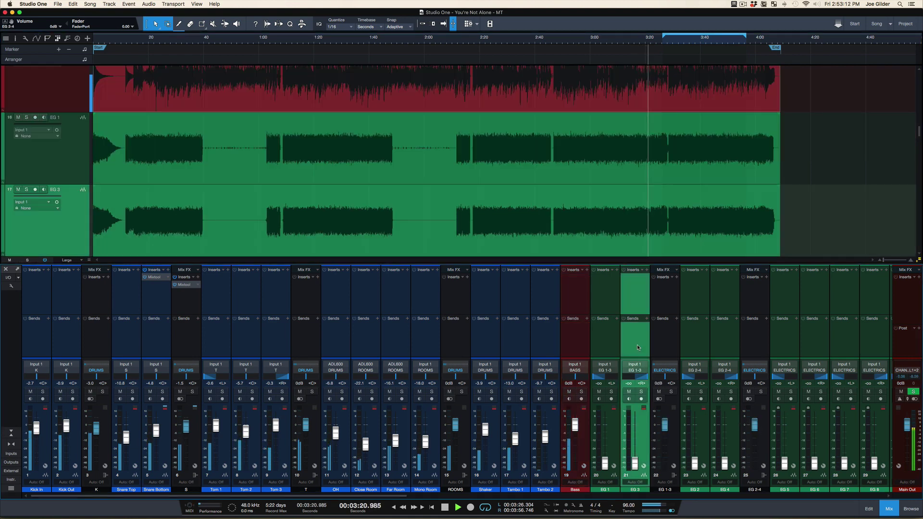
pyautogui.keyDown('shift'); pyautogui.click(609, 349); pyautogui.keyUp('shift')
pyautogui.press('super+g')
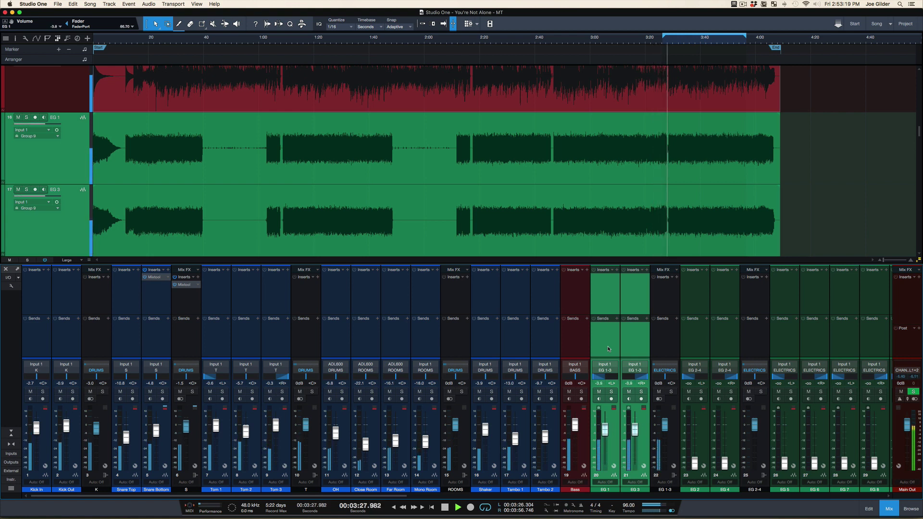
# Step: Set the grouped EG 2 and EG 4 channels to -6.5 dB, soloing them briefly during playback
pyautogui.click(726, 345)
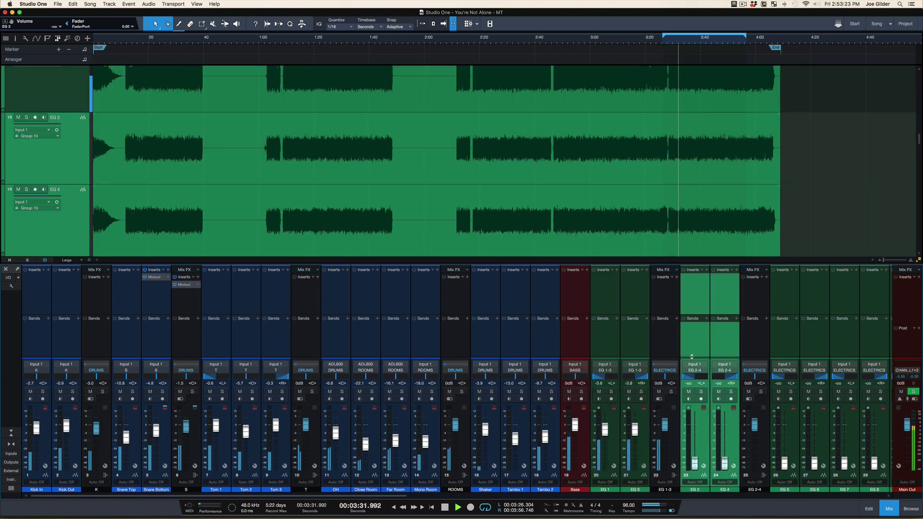
pyautogui.press('s')
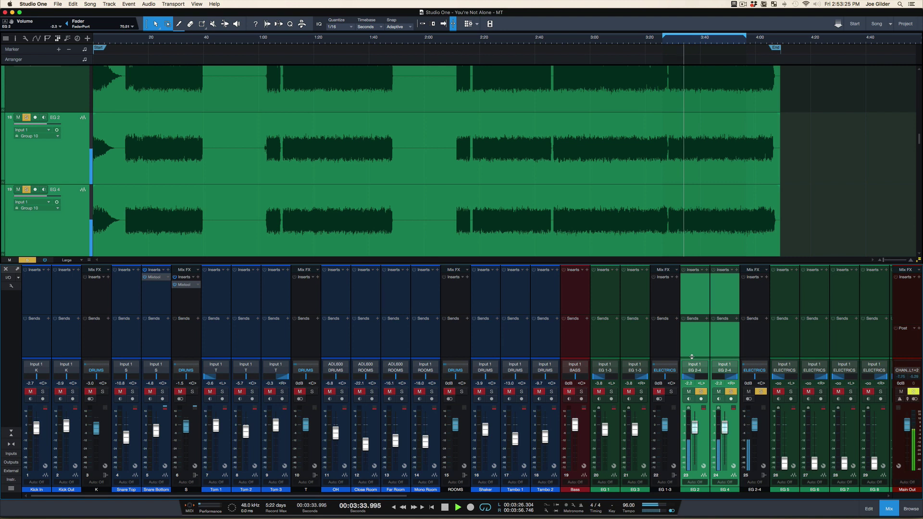
pyautogui.press('s')
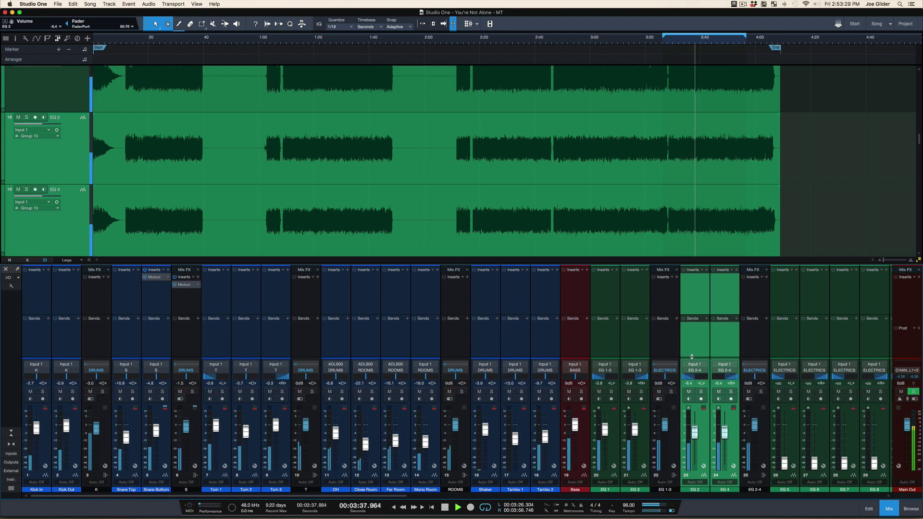
# Step: Select the Lead Gtr 1 and Lead Gtr 2 tracks, solo them temporarily and raise both to -2.0 dB
pyautogui.press('F3')
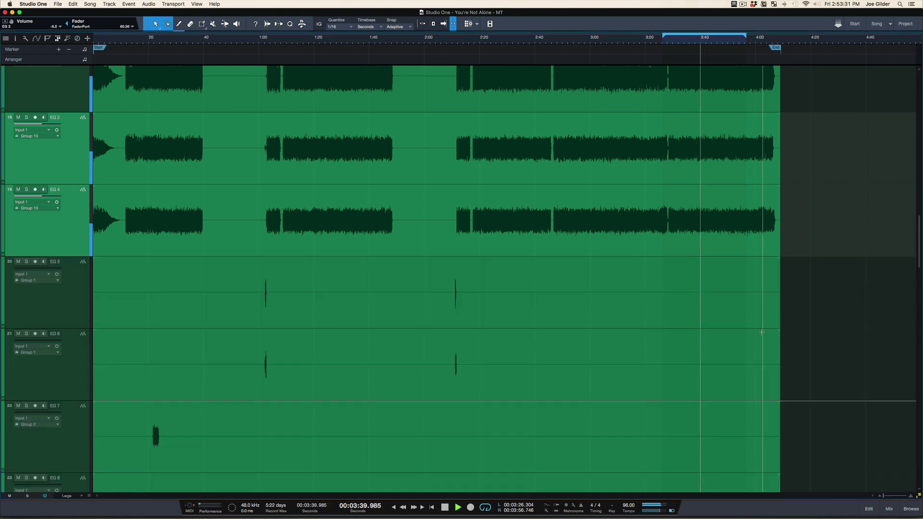
pyautogui.scroll(-10, 762, 332)
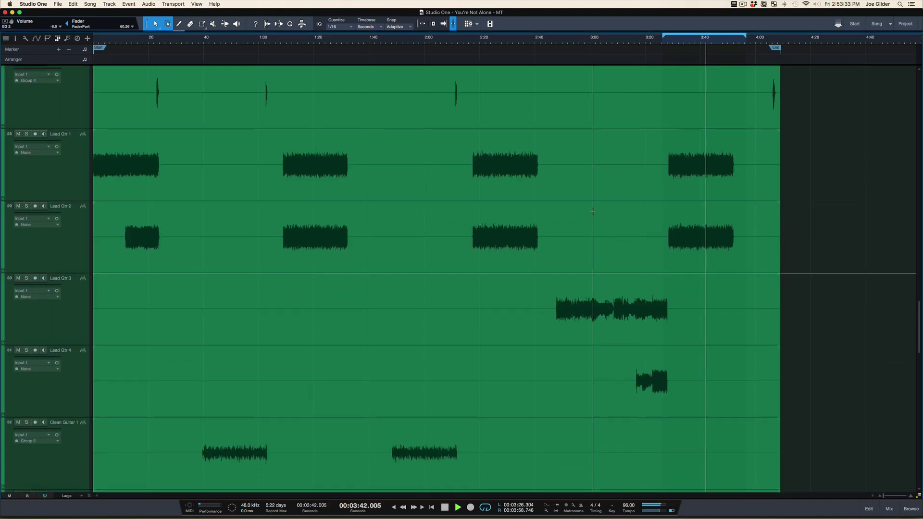
pyautogui.click(62, 184)
pyautogui.keyDown('shift'); pyautogui.click(72, 235); pyautogui.keyUp('shift')
pyautogui.press('s')
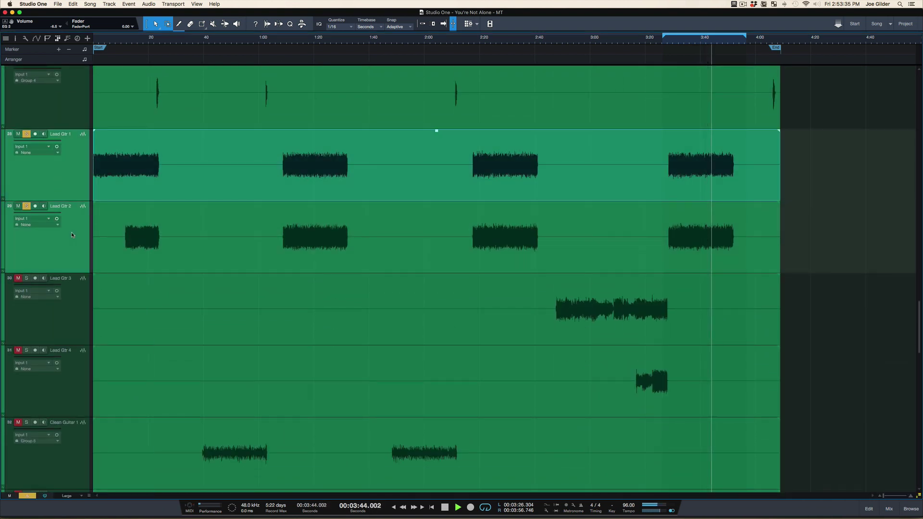
pyautogui.press('F3')
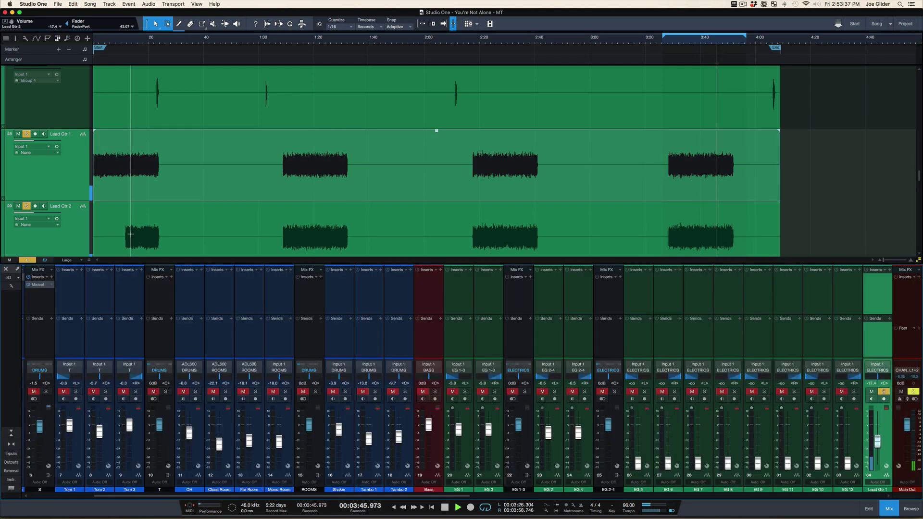
pyautogui.hscroll(10, 673, 312)
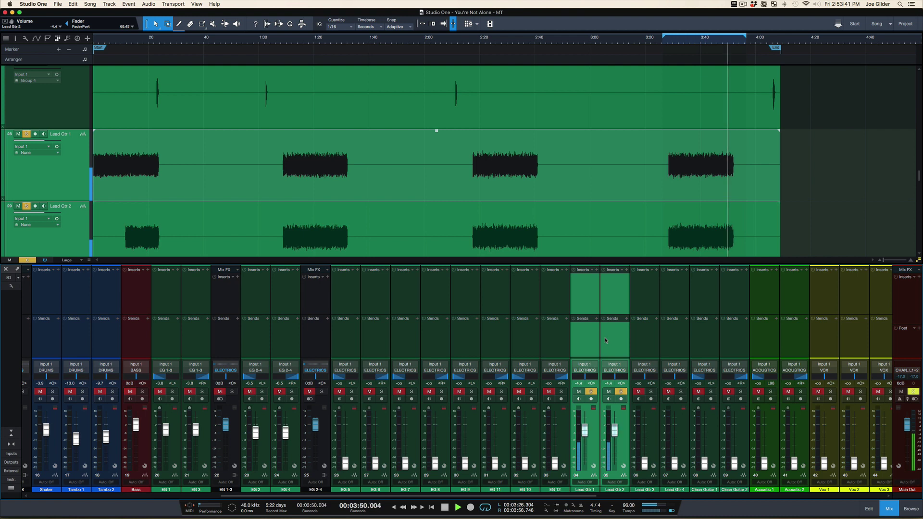
pyautogui.press('s')
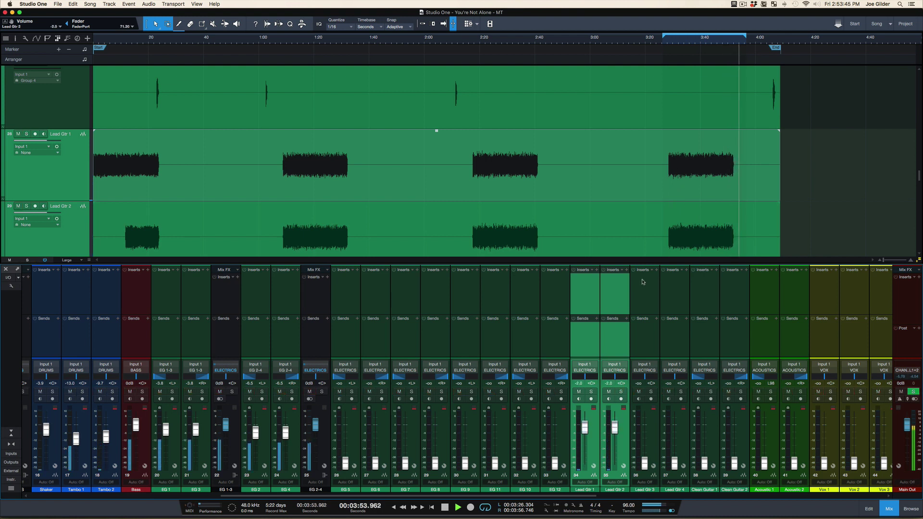
# Step: Locate the vocal tracks that sing in the looped chorus and raise only the Vox 2 channel to -0.5 dB
pyautogui.scroll(-2, 665, 254)
pyautogui.scroll(-4, 665, 254)
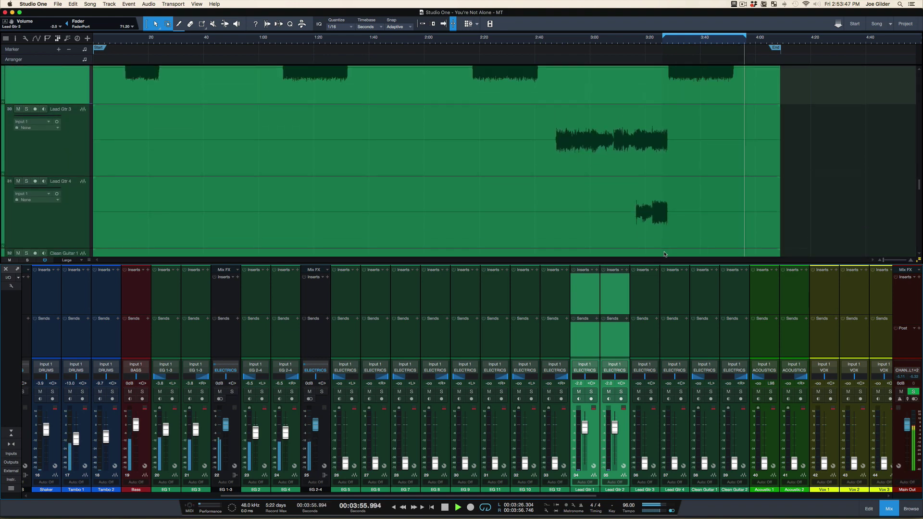
pyautogui.press('F3')
pyautogui.scroll(-10, 701, 264)
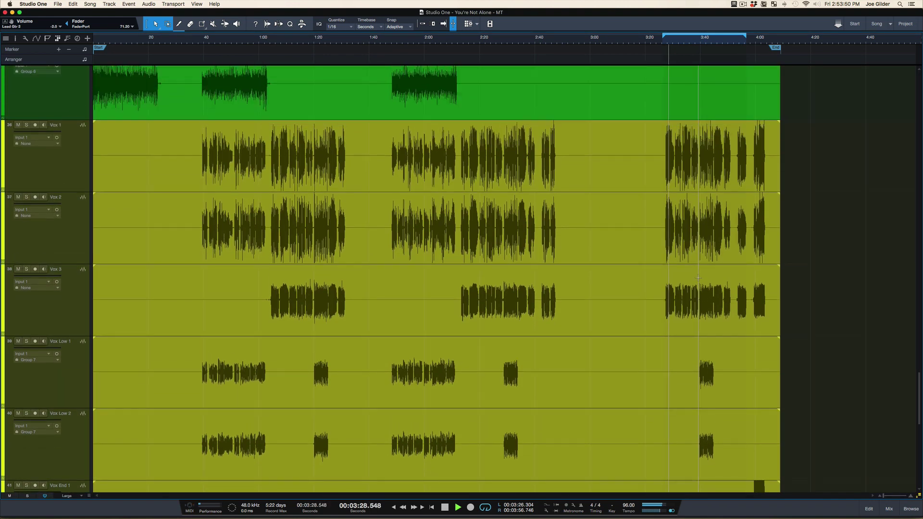
pyautogui.click(658, 185)
pyautogui.click(652, 242)
pyautogui.press('F3')
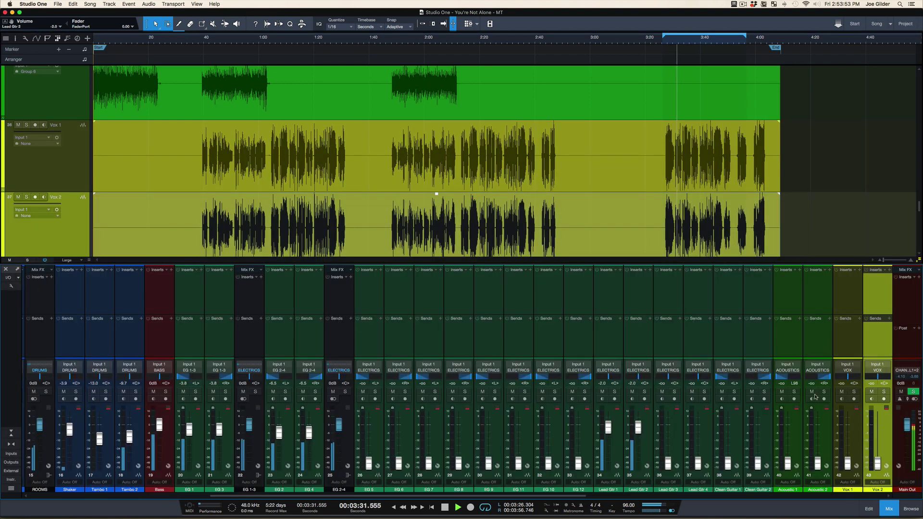
pyautogui.keyDown('shift'); pyautogui.click(789, 339); pyautogui.keyUp('shift')
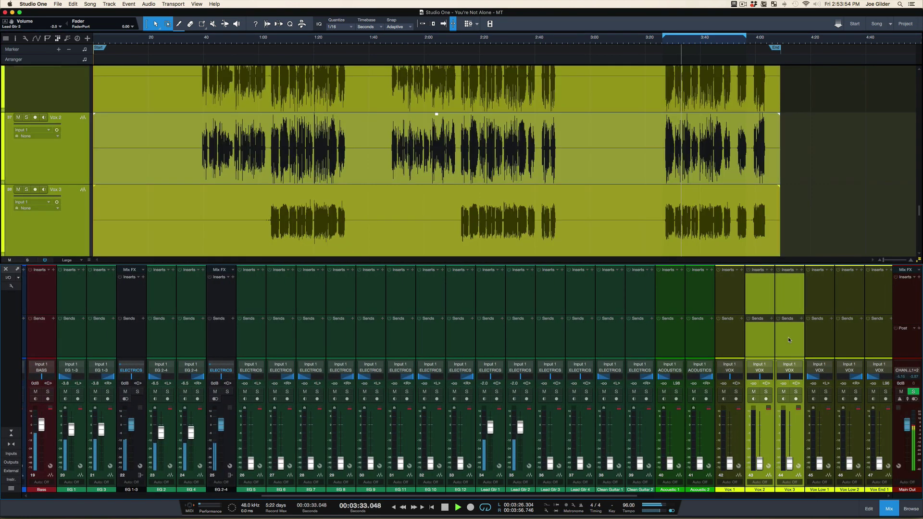
pyautogui.click(763, 345)
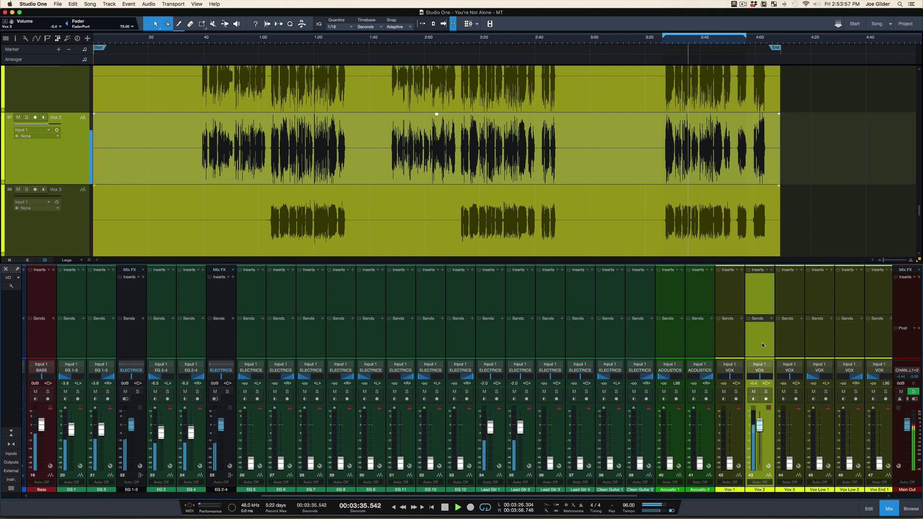
# Step: Raise the Vox 3 channel to +0.2 dB against Vox 2 and select the Vox Low channels
pyautogui.hscroll(10, 774, 348)
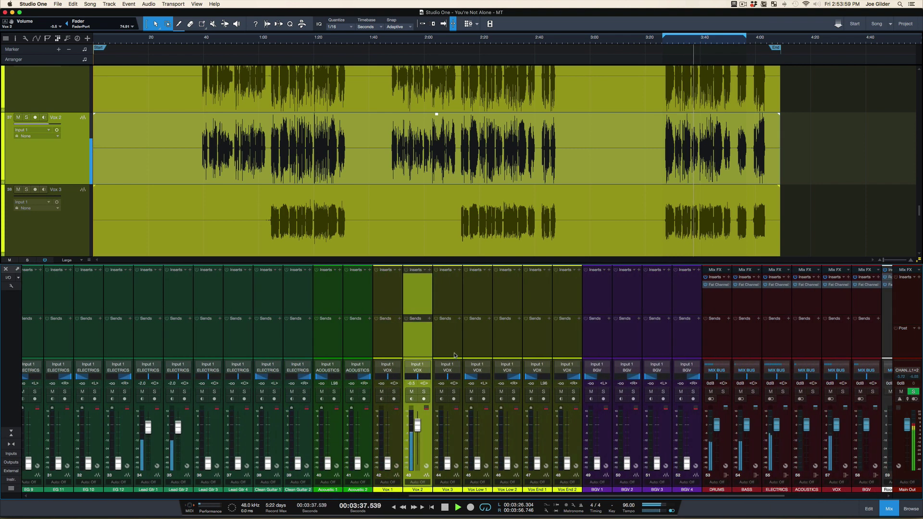
pyautogui.click(447, 462)
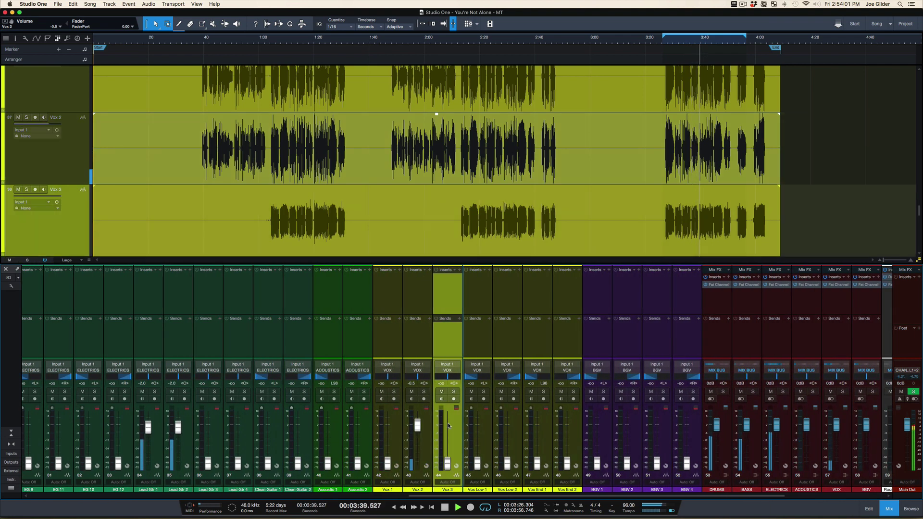
pyautogui.moveTo(447, 464); pyautogui.dragTo(447, 428)
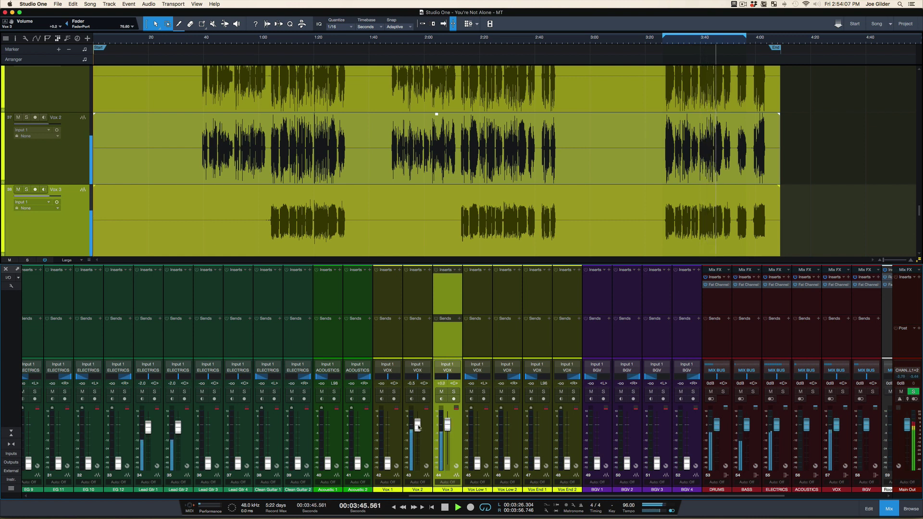
pyautogui.click(481, 350)
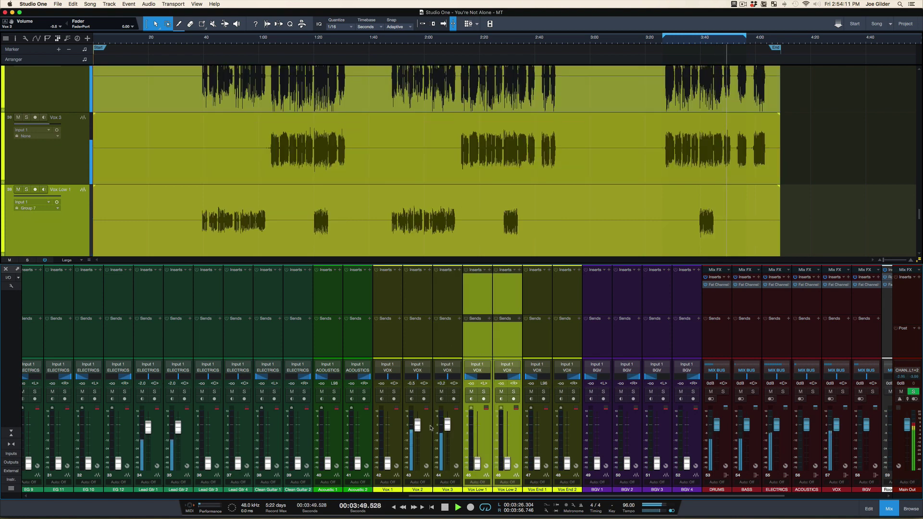
# Step: Raise the Vox 1 channel to 0 dB, and replay the last chorus with the loop range widened to 0:00–4:09
pyautogui.click(386, 352)
pyautogui.moveTo(386, 466); pyautogui.dragTo(393, 427)
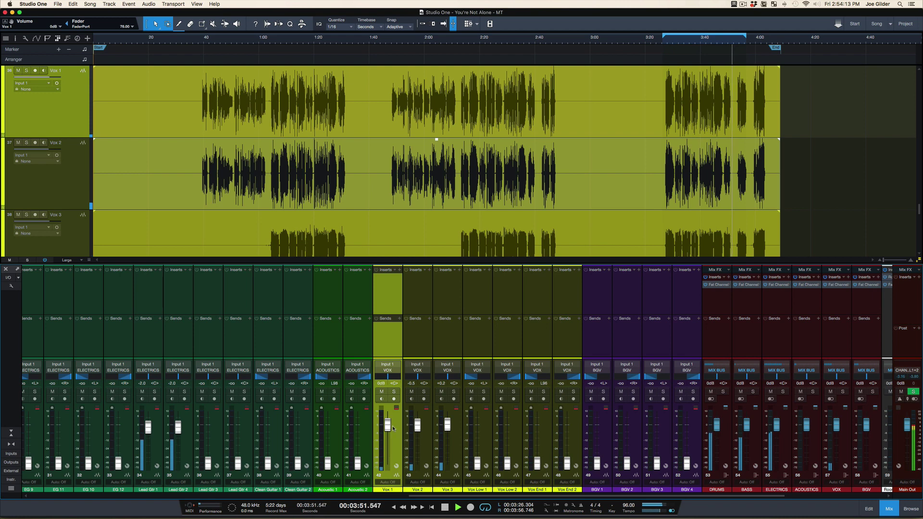
pyautogui.click(668, 43)
pyautogui.press('p')
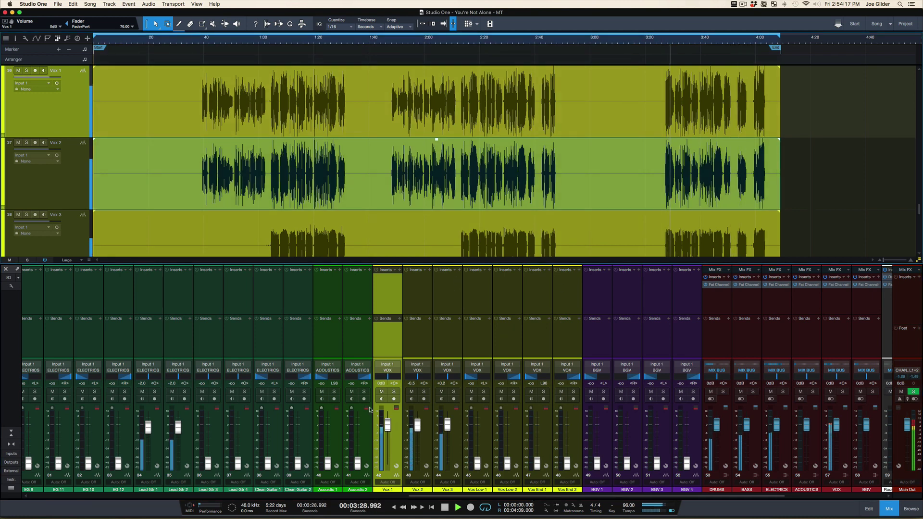
# Step: Set the Vox 3 channel to -5.4 dB, Vox 1 to -2.4 dB and Vox 2 to -0.6 dB during playback
pyautogui.moveTo(420, 425); pyautogui.dragTo(447, 433)
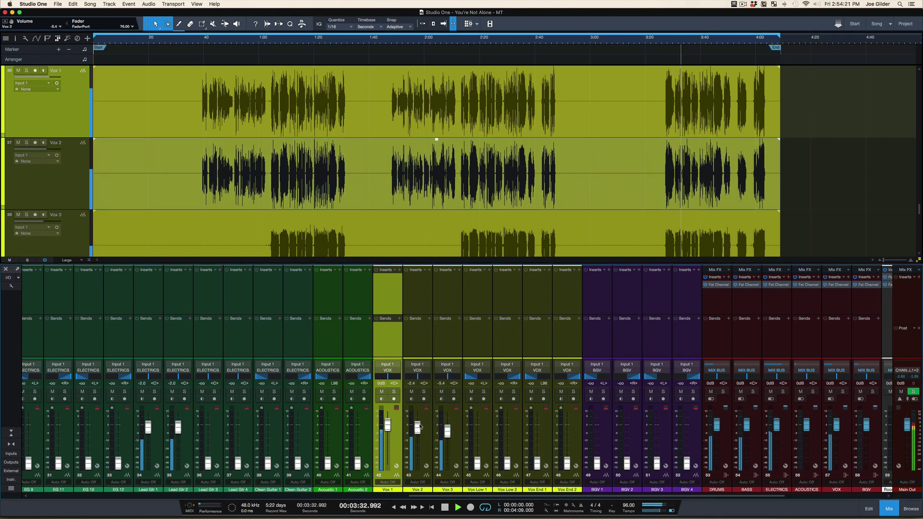
pyautogui.moveTo(388, 424); pyautogui.dragTo(388, 427)
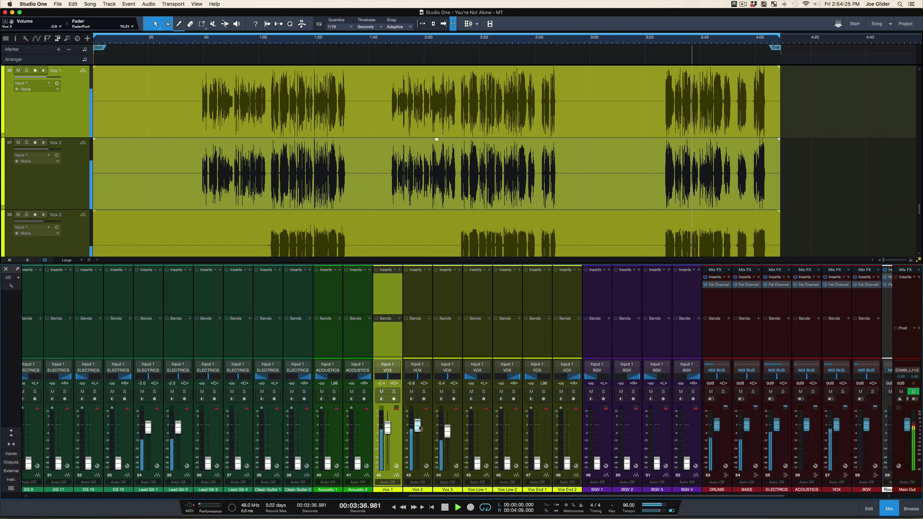
pyautogui.moveTo(419, 428); pyautogui.dragTo(419, 428)
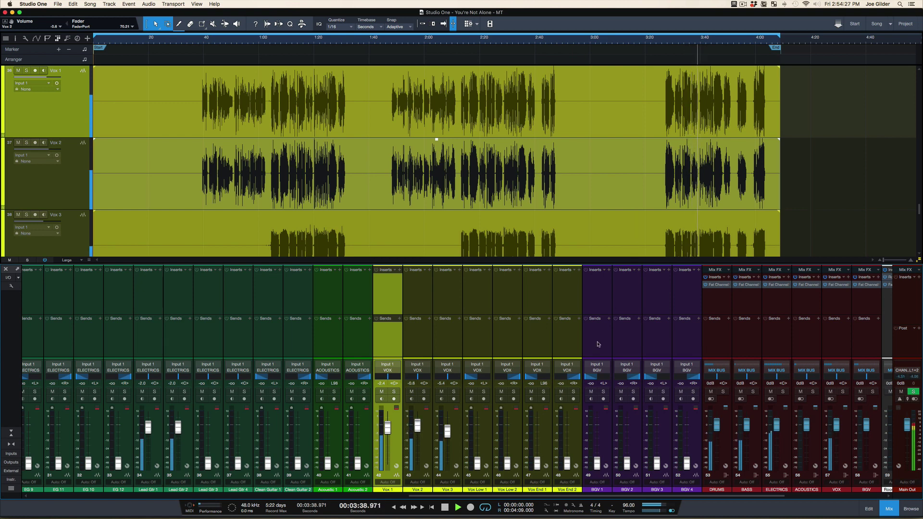
# Step: Bring the Vox Low 1 and 2 channels up to -3.7 dB and the Vox End 1 and 2 channels, with reduced clip gain, to -6.7 dB
pyautogui.scroll(-5, 638, 238)
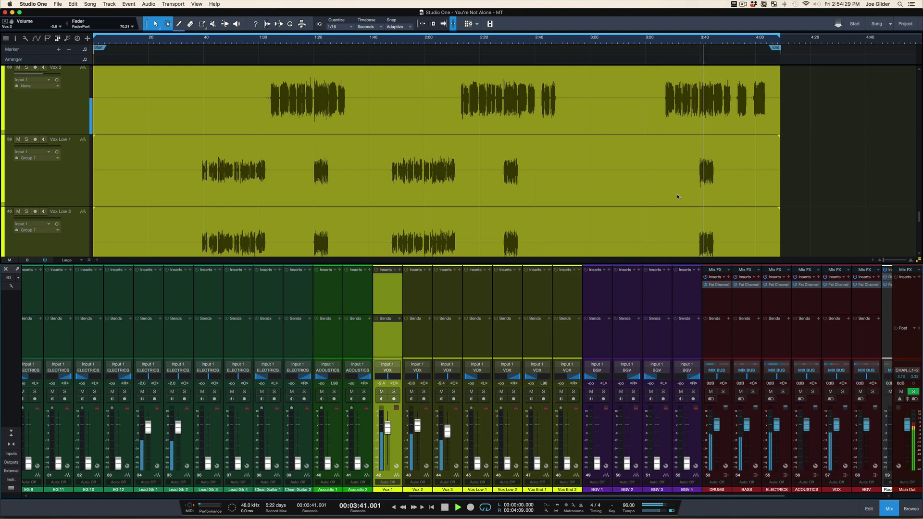
pyautogui.click(677, 197)
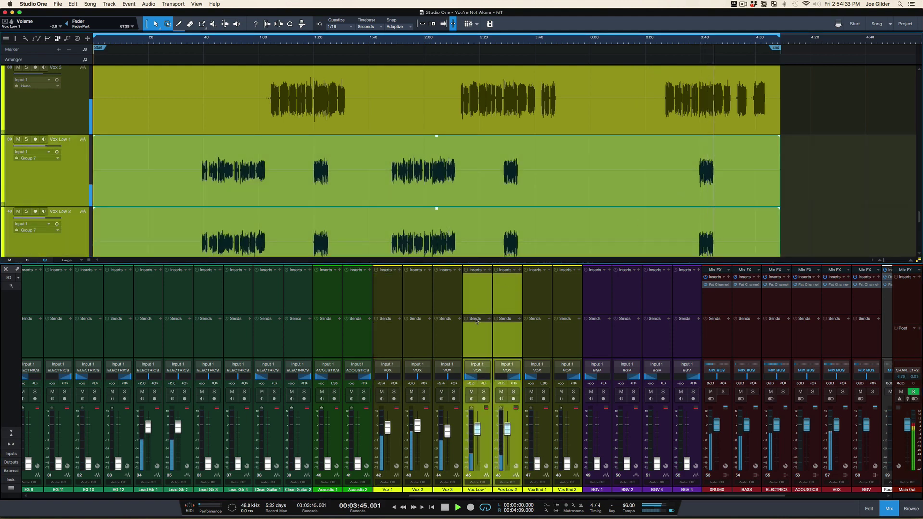
pyautogui.scroll(-5, 665, 222)
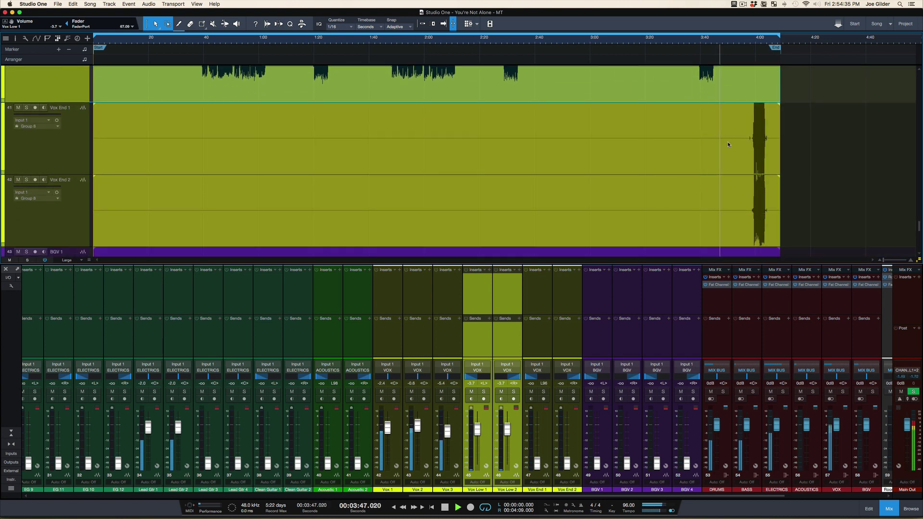
pyautogui.click(727, 146)
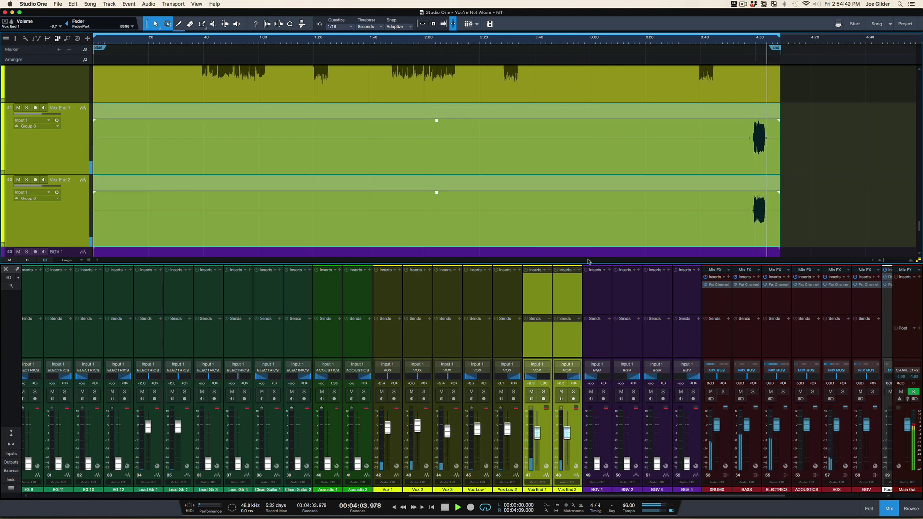
# Step: Replay the last chorus, solo the BGV 1 to BGV 4 channels temporarily and set all four to -6.2 dB
pyautogui.scroll(-5, 700, 189)
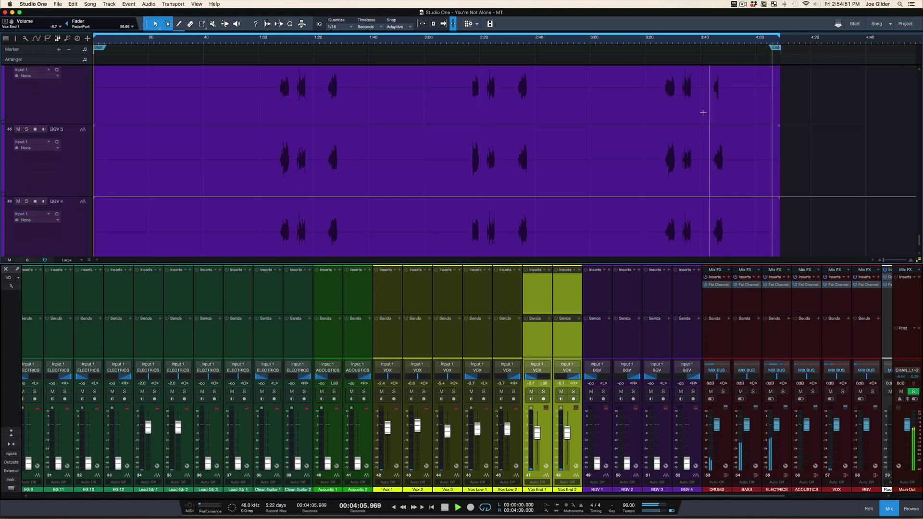
pyautogui.click(662, 43)
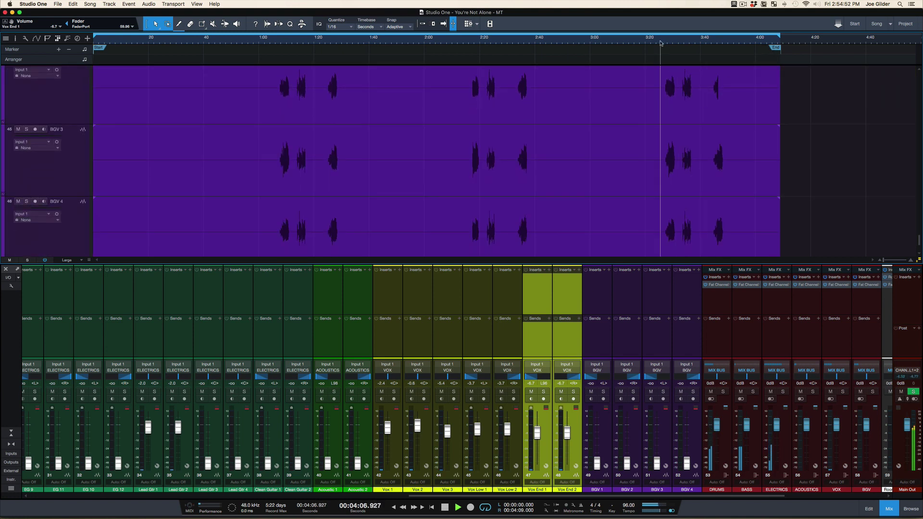
pyautogui.click(596, 353)
pyautogui.keyDown('shift'); pyautogui.click(683, 339); pyautogui.keyUp('shift')
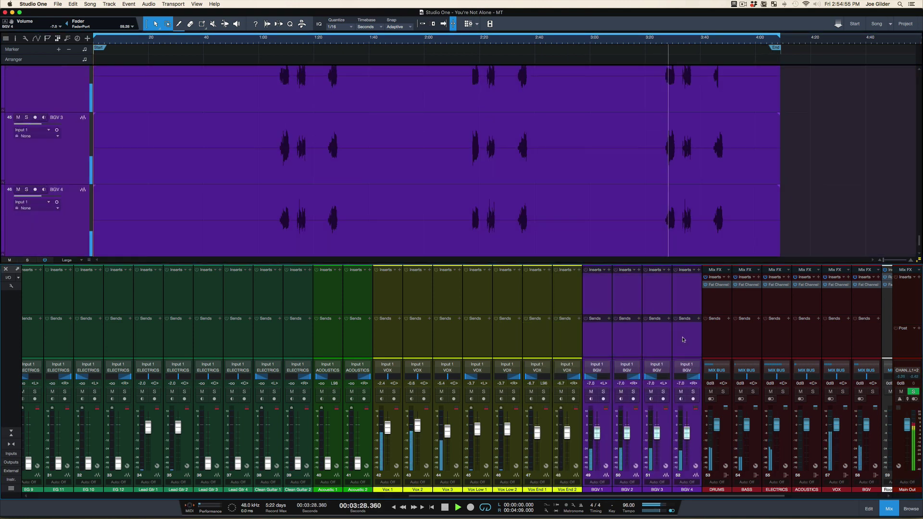
pyautogui.press('s')
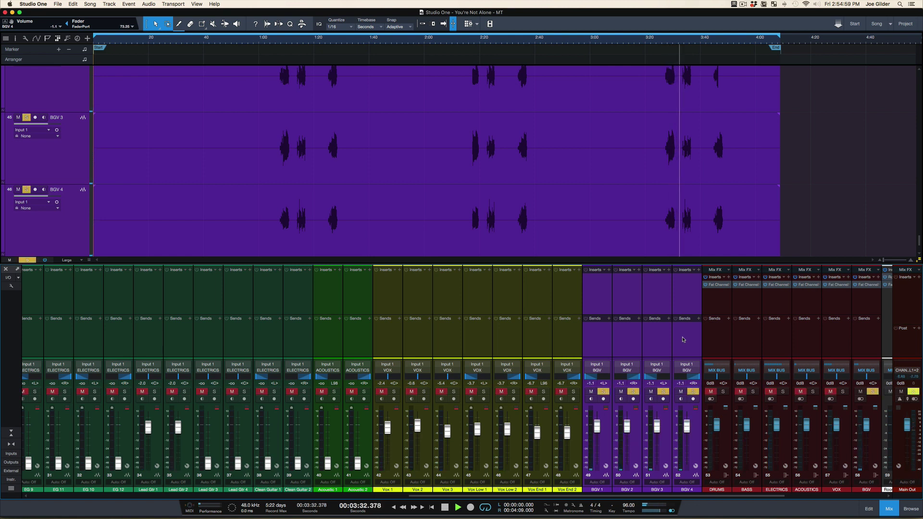
pyautogui.press('space')
pyautogui.press('s')
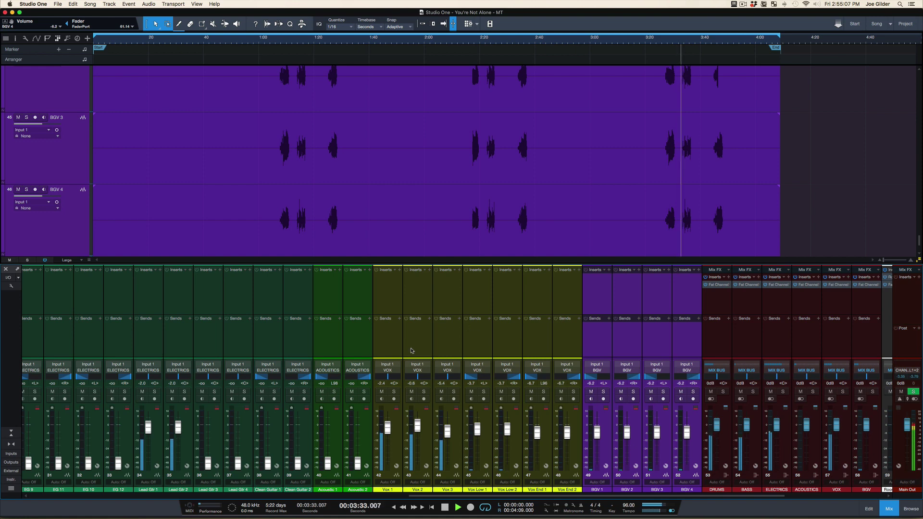
# Step: Rebalance the three main vocals by setting Vox 1 and Vox 2 to 0 dB and Vox 3 to -3.9 dB
pyautogui.click(394, 354)
pyautogui.keyDown('shift'); pyautogui.click(453, 348); pyautogui.keyUp('shift')
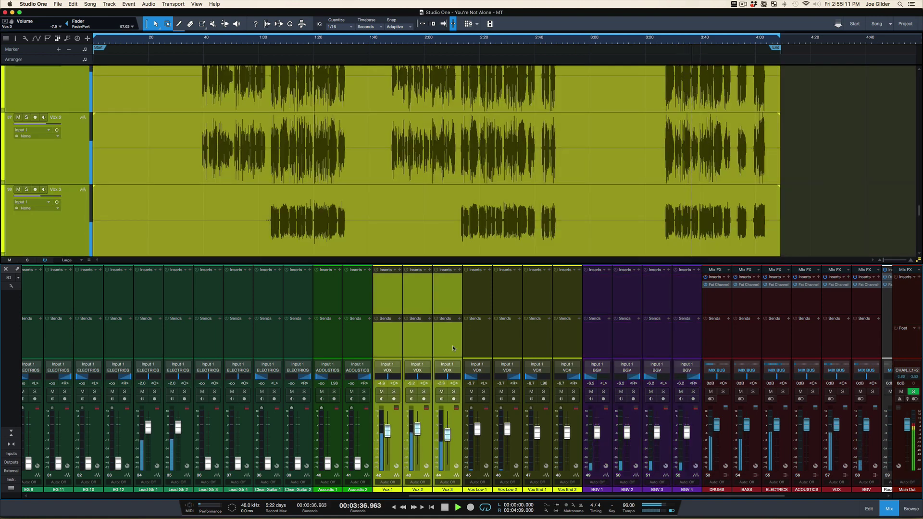
pyautogui.click(390, 338)
pyautogui.keyDown('super'); pyautogui.click(388, 432); pyautogui.keyUp('super')
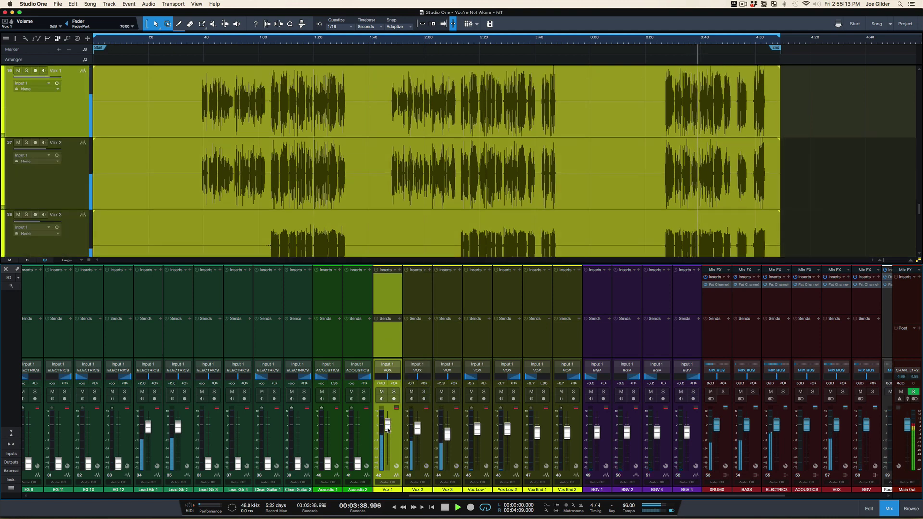
pyautogui.keyDown('super'); pyautogui.click(418, 429); pyautogui.keyUp('super')
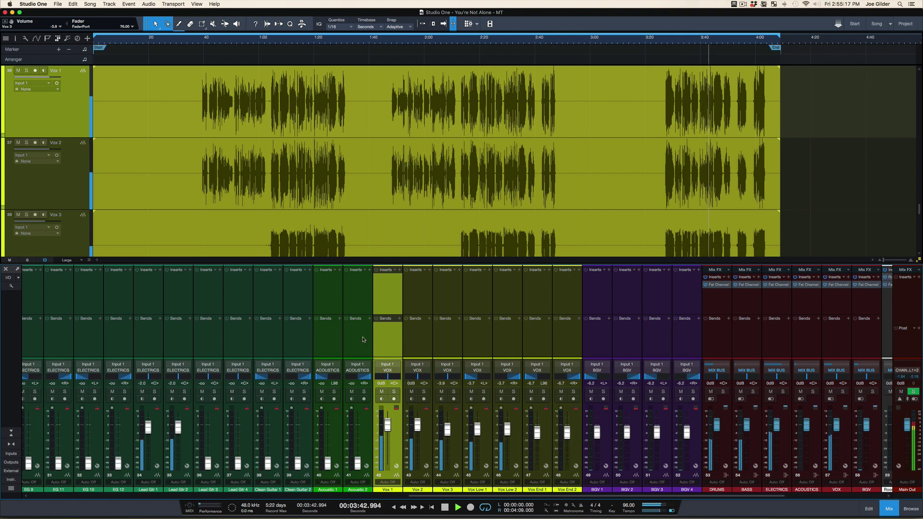
# Step: Examine the arrangement for the sections where the electric, lead, clean and acoustic guitar tracks still missing from the mix play
pyautogui.press('F3')
pyautogui.scroll(10, 523, 223)
pyautogui.hotkey('shift', 'w')
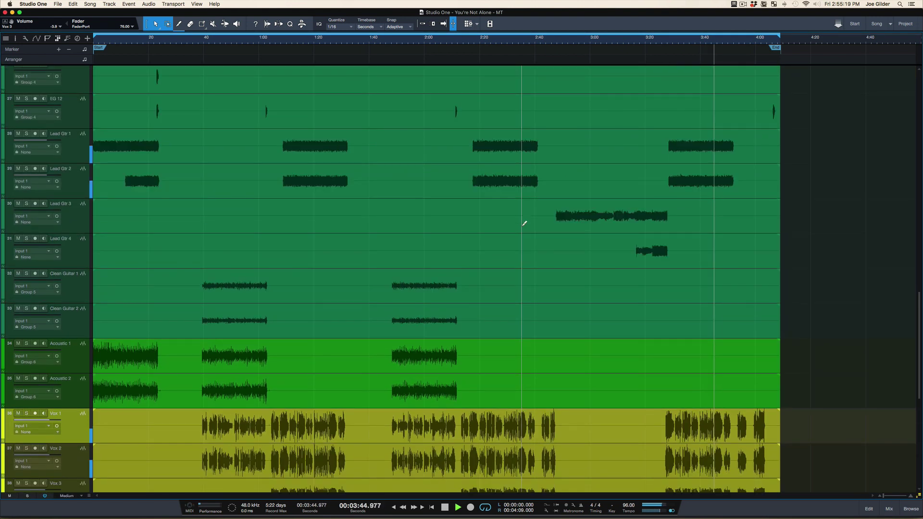
pyautogui.scroll(-3, 548, 202)
pyautogui.scroll(3, 574, 186)
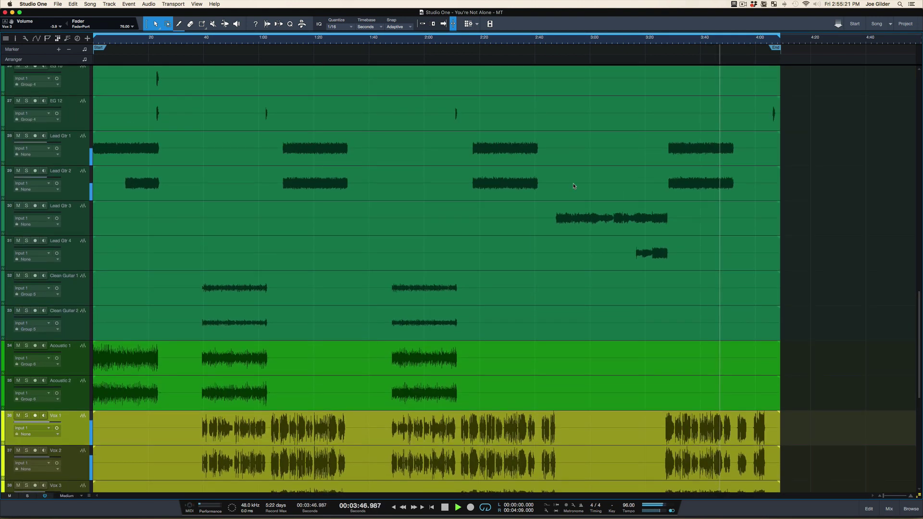
pyautogui.press('space')
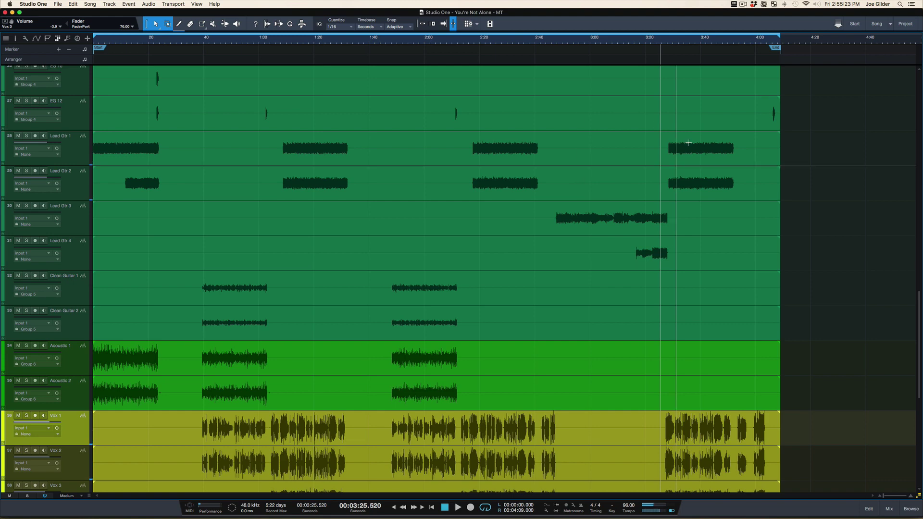
pyautogui.scroll(-5, 697, 192)
pyautogui.scroll(10, 696, 146)
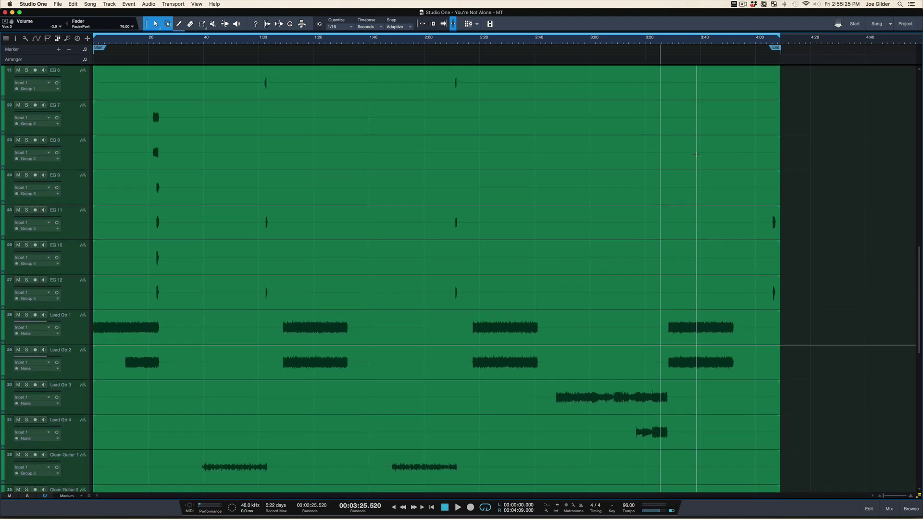
pyautogui.scroll(-1, 453, 345)
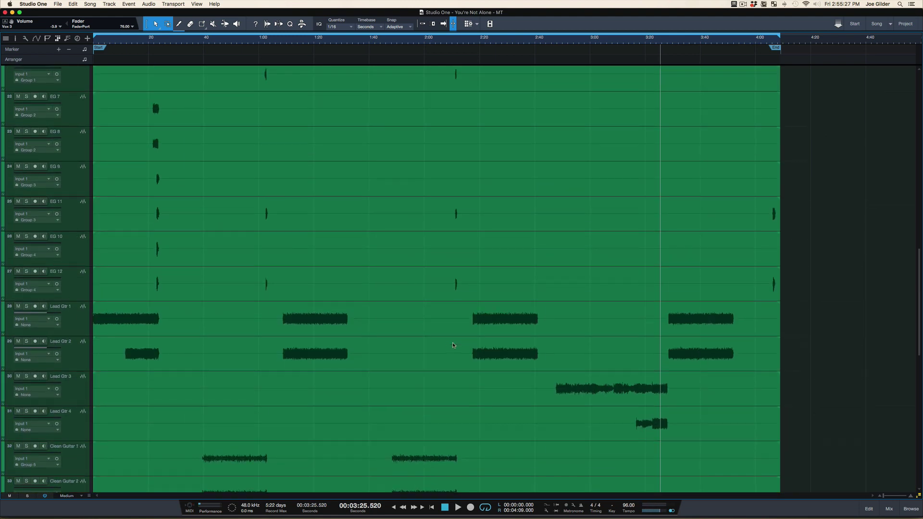
# Step: Play from about 2:47, where the Lead Gtr 3 part starts, and set only that channel's level to 0 dB
pyautogui.click(557, 39)
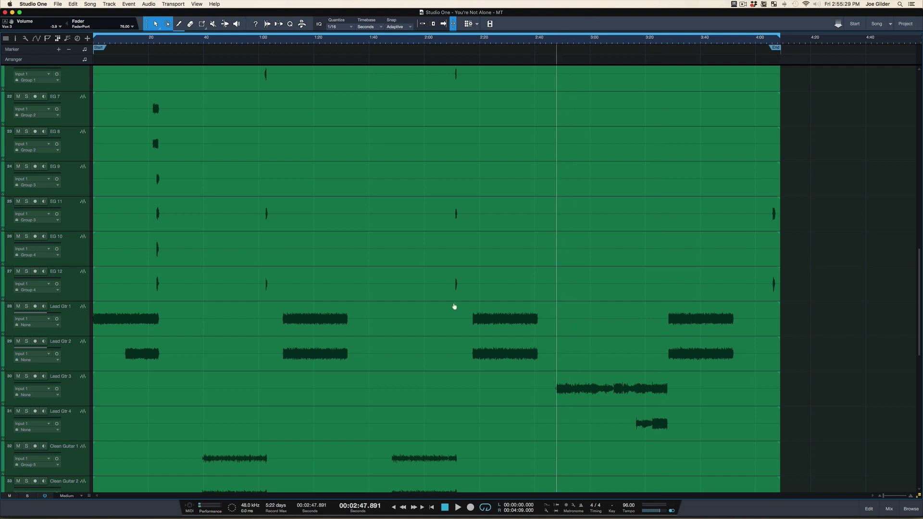
pyautogui.press('space')
pyautogui.press('F3')
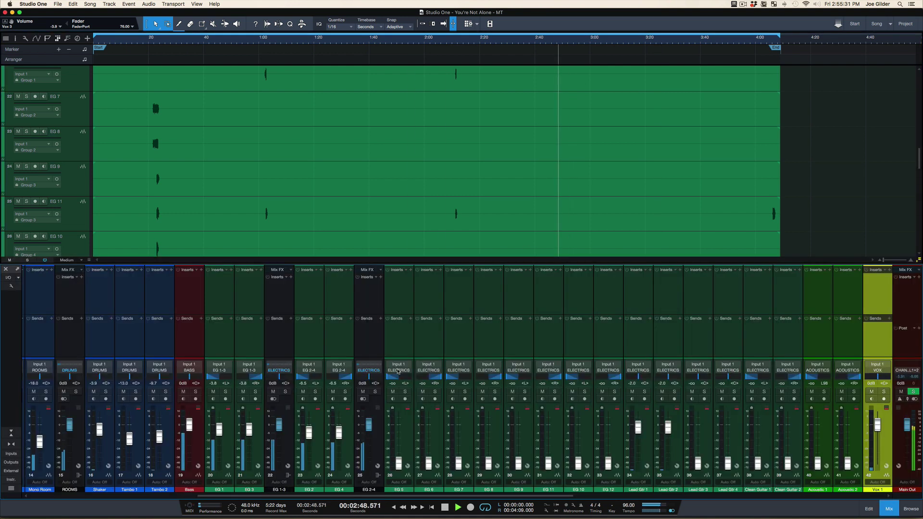
pyautogui.press('F3')
pyautogui.click(460, 392)
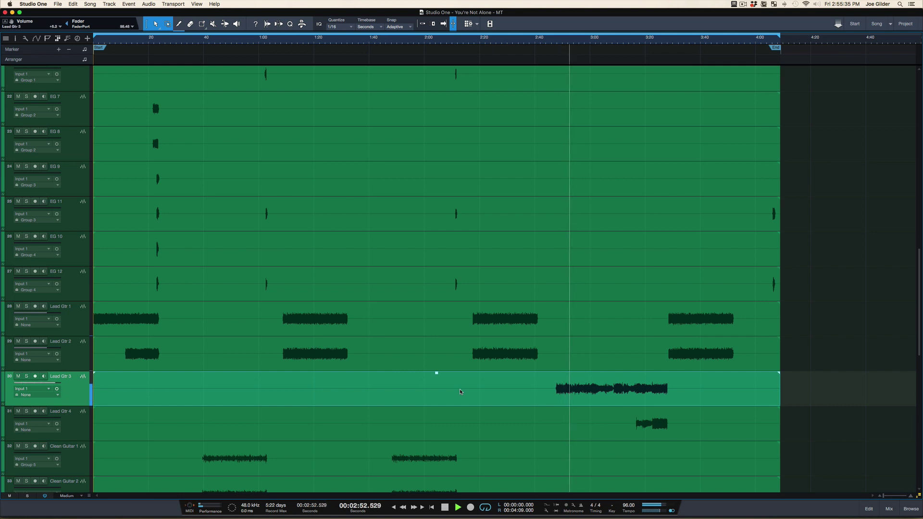
pyautogui.press('F3')
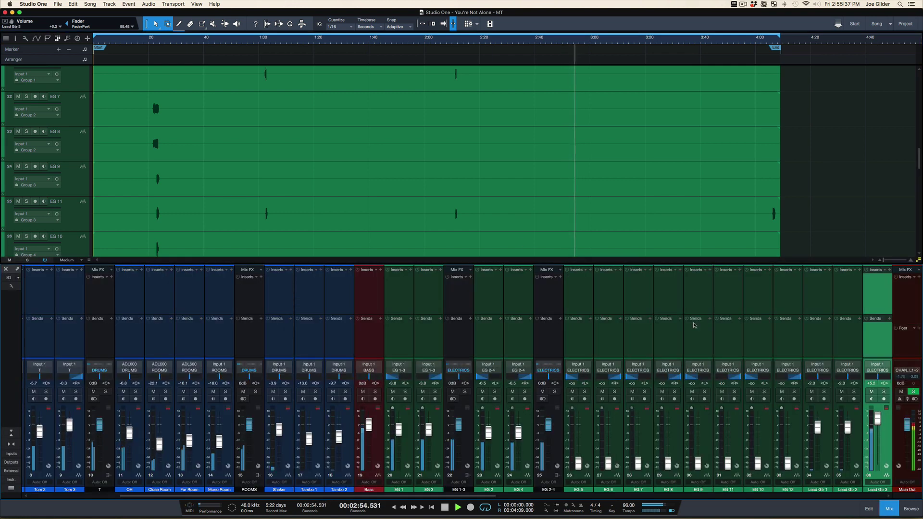
pyautogui.hscroll(5, 693, 325)
pyautogui.keyDown('alt'); pyautogui.click(640, 419); pyautogui.keyUp('alt')
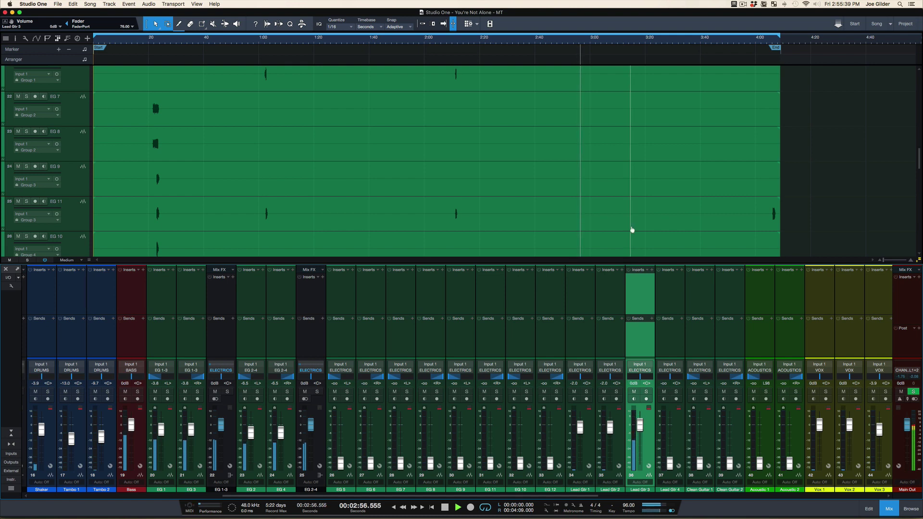
# Step: Enlarge the track view and increase the clip gain of the Lead Gtr 3 event
pyautogui.scroll(-5, 631, 208)
pyautogui.scroll(-5, 632, 208)
pyautogui.hotkey('shift', 'e')
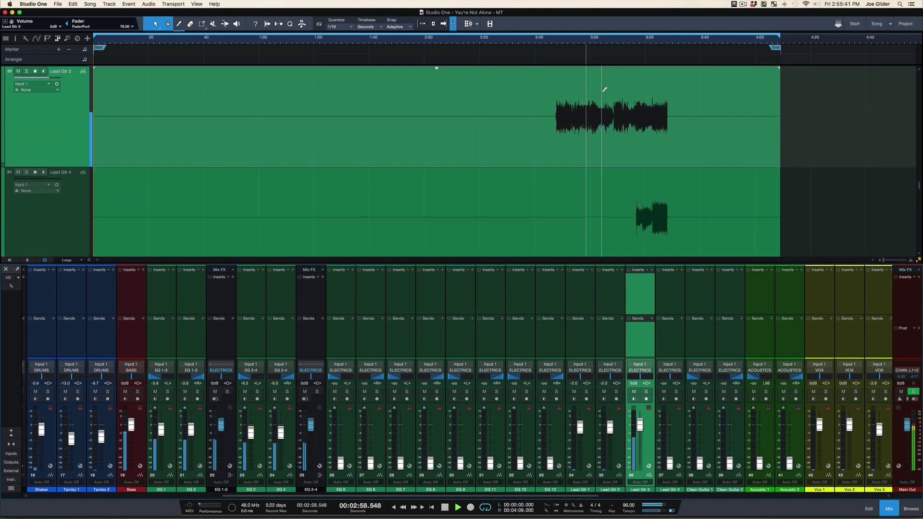
pyautogui.click(590, 143)
pyautogui.hotkey('alt', 'Up')
pyautogui.hotkey('alt', 'Up')
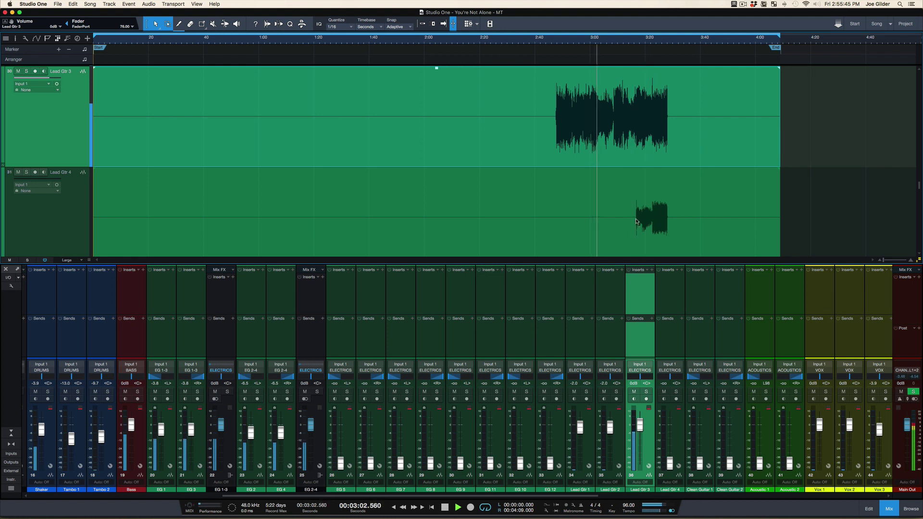
# Step: Set the Lead Gtr 4 channel to 0 dB and increase the clip gain of its event
pyautogui.click(673, 355)
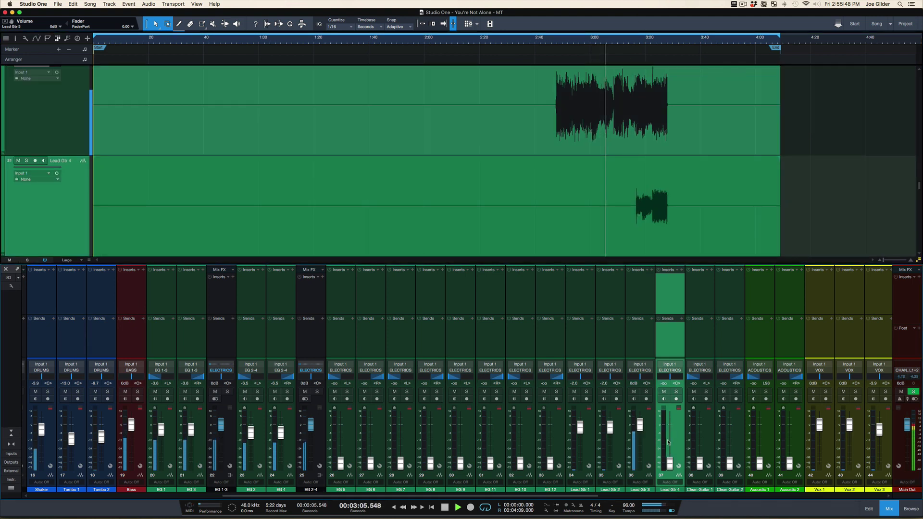
pyautogui.keyDown('alt'); pyautogui.click(669, 465); pyautogui.keyUp('alt')
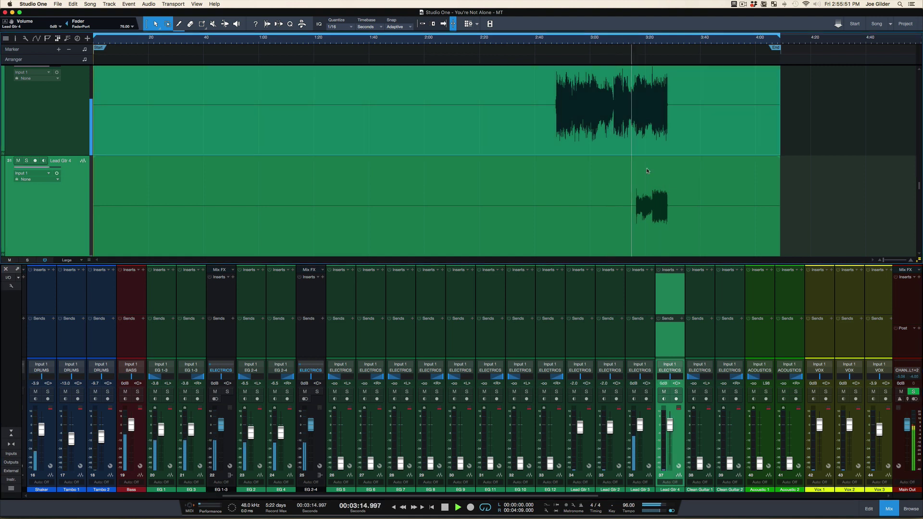
pyautogui.click(652, 221)
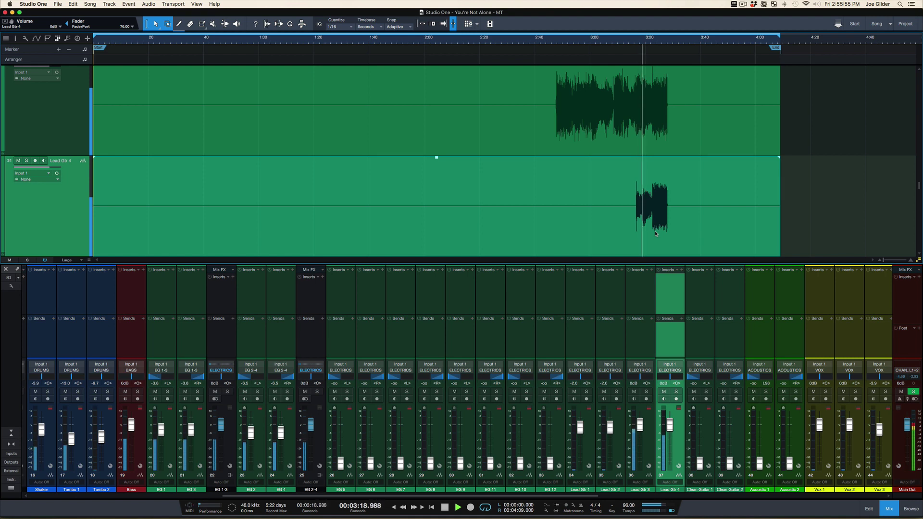
# Step: Boost the Clean Guitar 1 and 2 events and set their channels to -0.3 dB, and set the Acoustic 1 and 2 channels to -2.9 dB
pyautogui.scroll(-1, 631, 233)
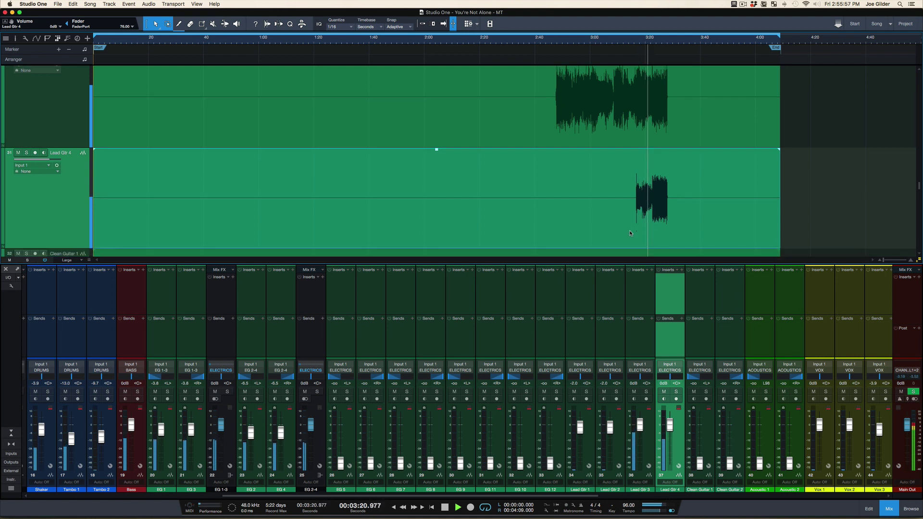
pyautogui.scroll(-5, 630, 233)
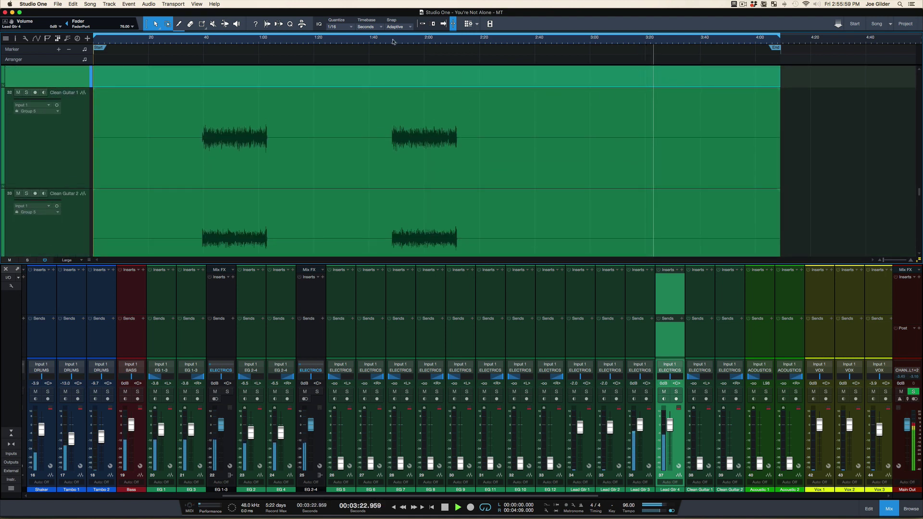
pyautogui.press('space')
pyautogui.click(379, 180)
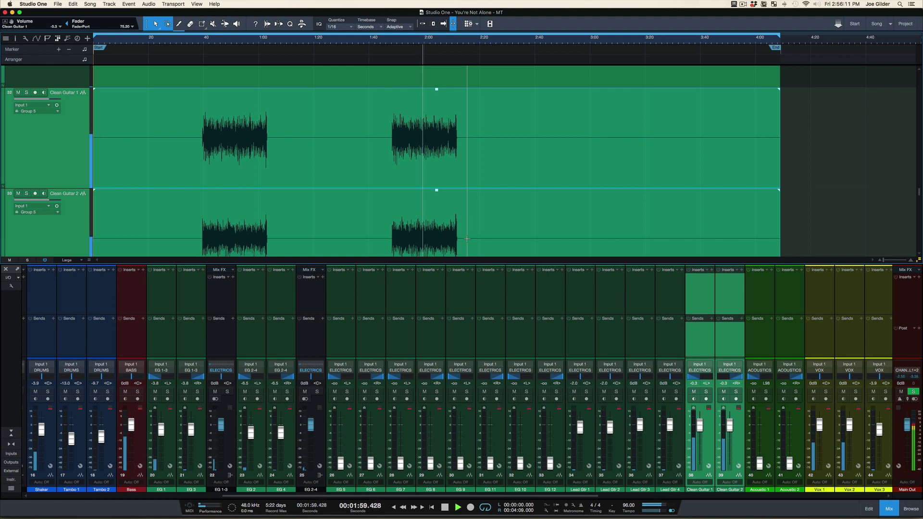
pyautogui.scroll(-8, 467, 239)
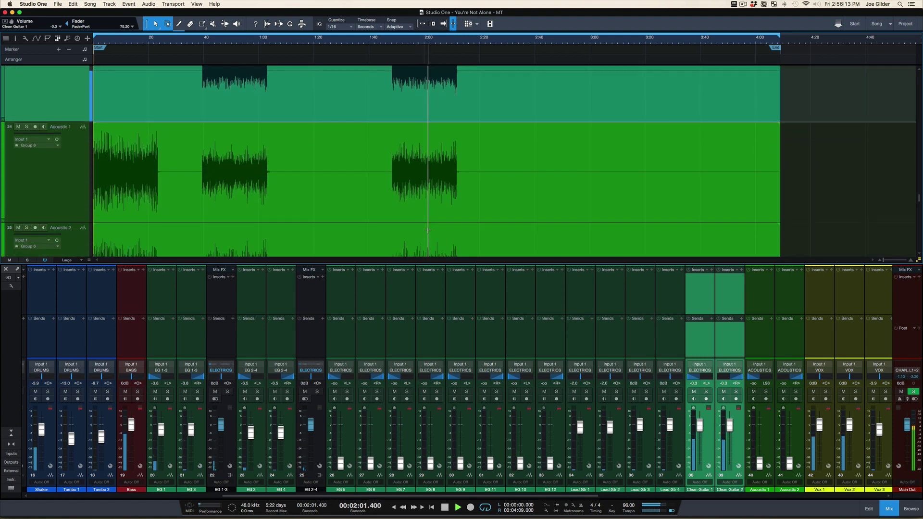
pyautogui.click(428, 224)
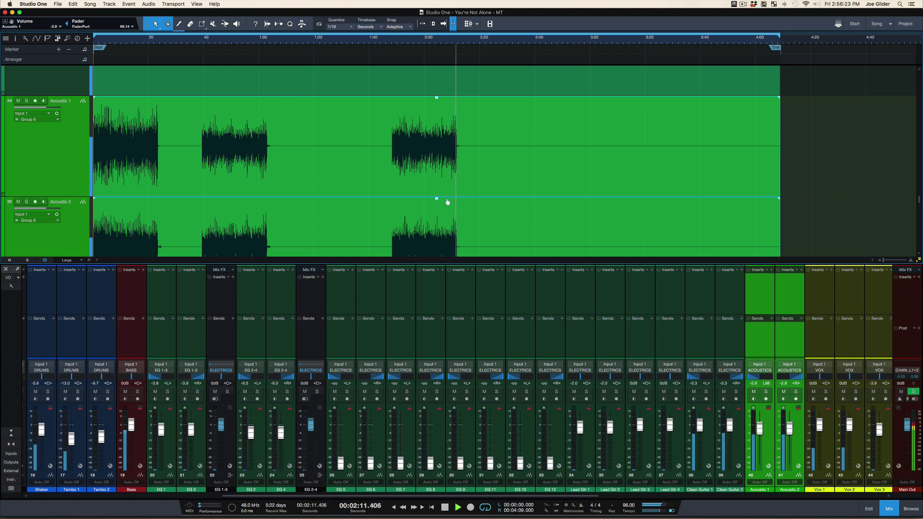
# Step: Play the song from the beginning and set the Acoustic 1 and 2 channels to -5.2 dB
pyautogui.press('space')
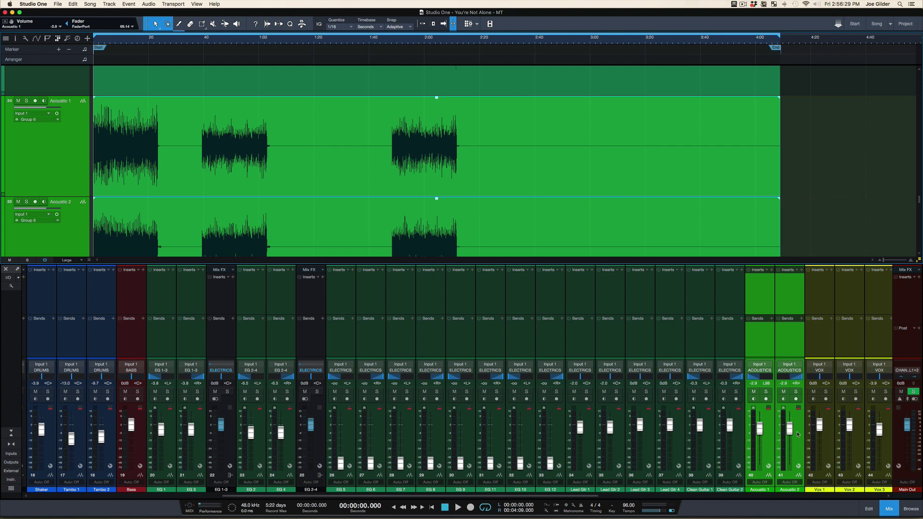
pyautogui.click(725, 342)
pyautogui.click(775, 340)
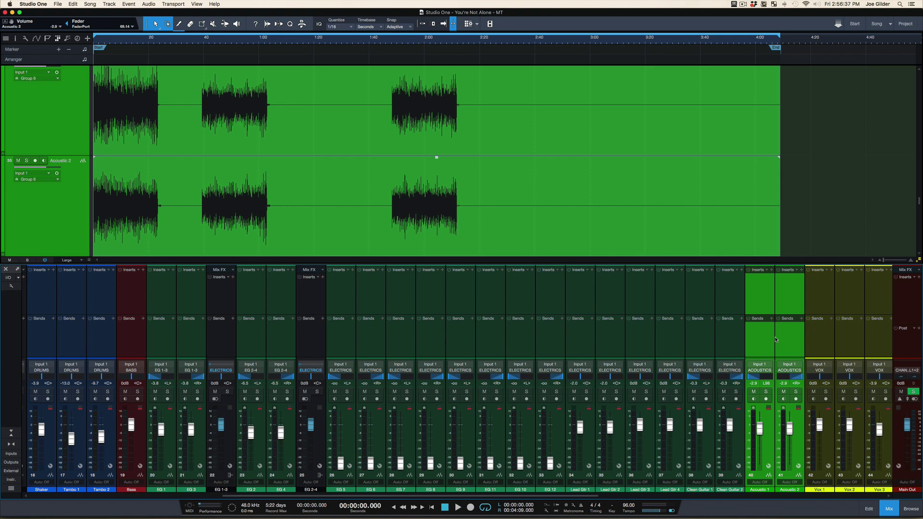
pyautogui.press('space')
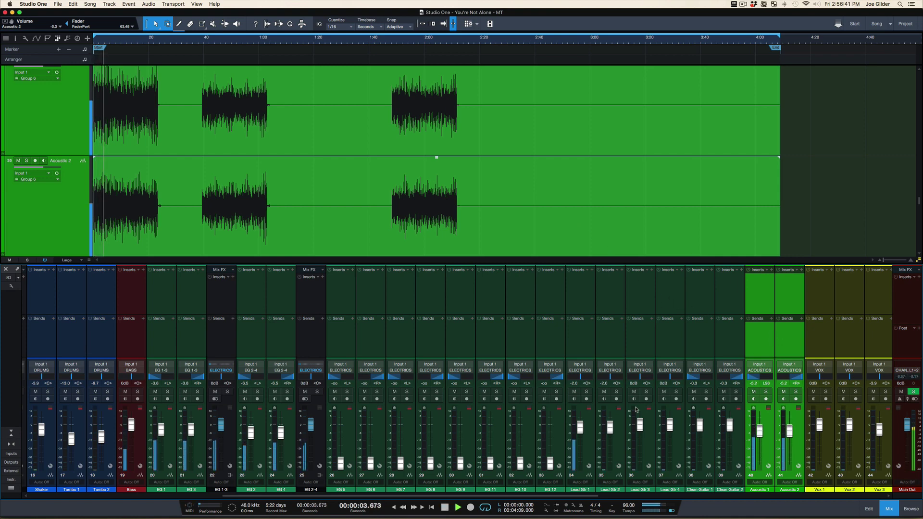
pyautogui.press('F3')
pyautogui.press('space')
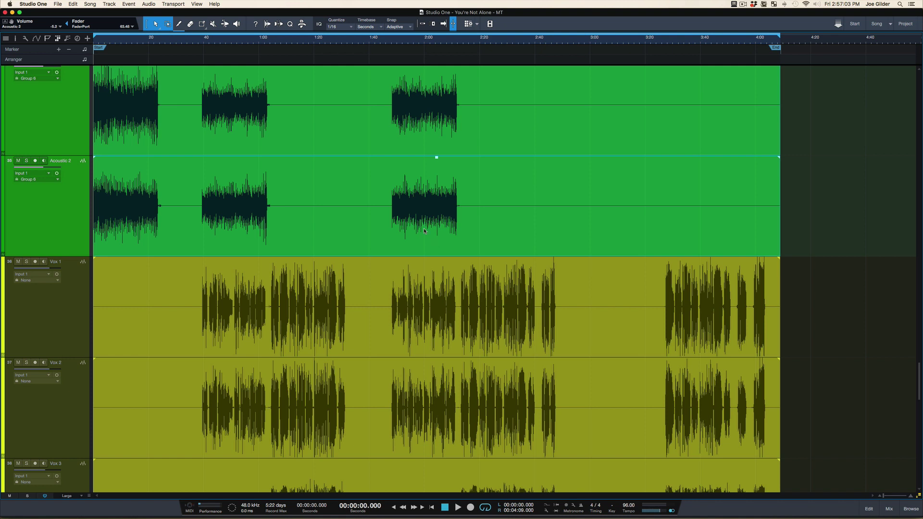
# Step: Reduce the track height to Medium and place the playhead at about 1:10 with the Lead Gtr 1 track selected
pyautogui.scroll(4, 387, 187)
pyautogui.hotkey('shift', 'w')
pyautogui.hotkey('shift', 'w')
pyautogui.scroll(5, 387, 189)
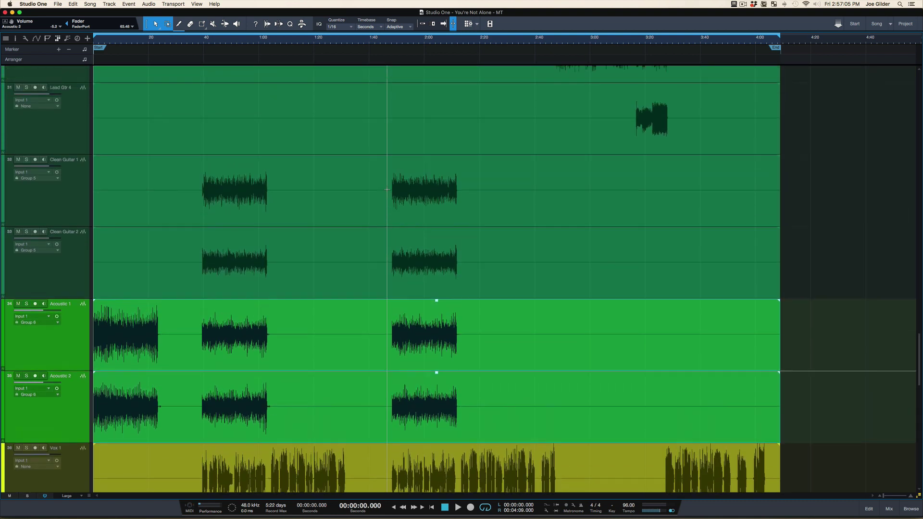
pyautogui.scroll(1, 387, 189)
pyautogui.hotkey('shift', 'w')
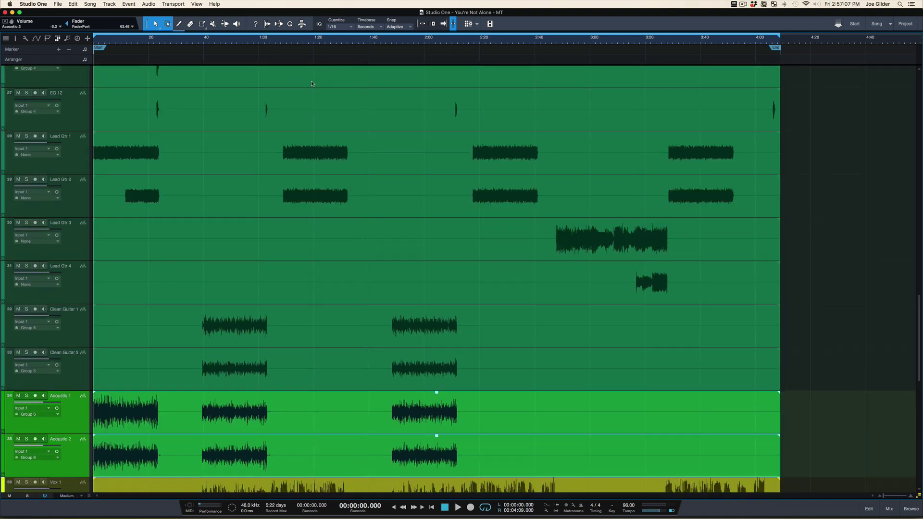
pyautogui.click(289, 40)
pyautogui.click(75, 153)
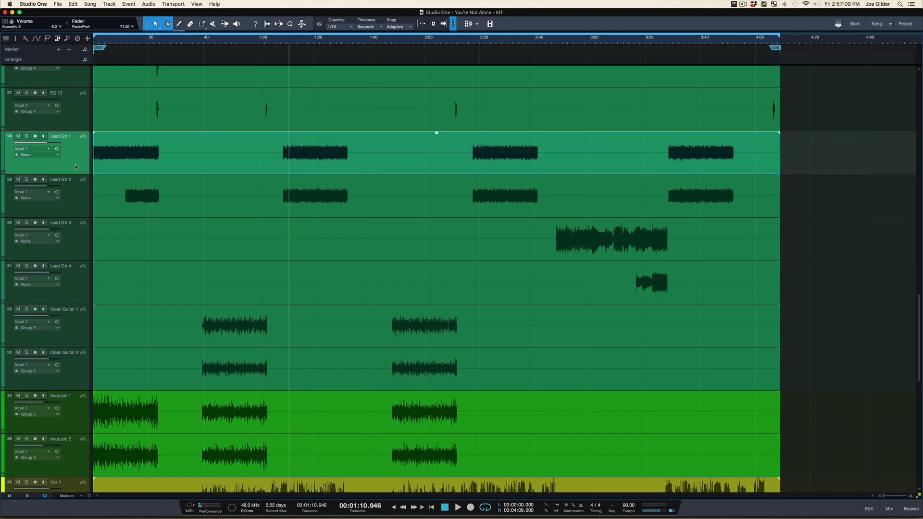
# Step: Select the EG 7 to EG 12 tracks, play from about 0:21 and set their channels to +0.2 dB
pyautogui.scroll(10, 218, 201)
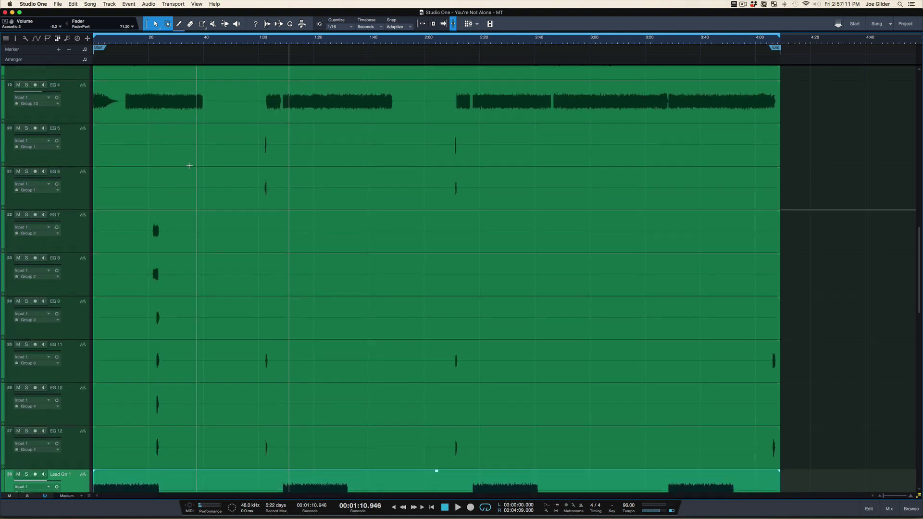
pyautogui.moveTo(151, 39); pyautogui.dragTo(151, 61)
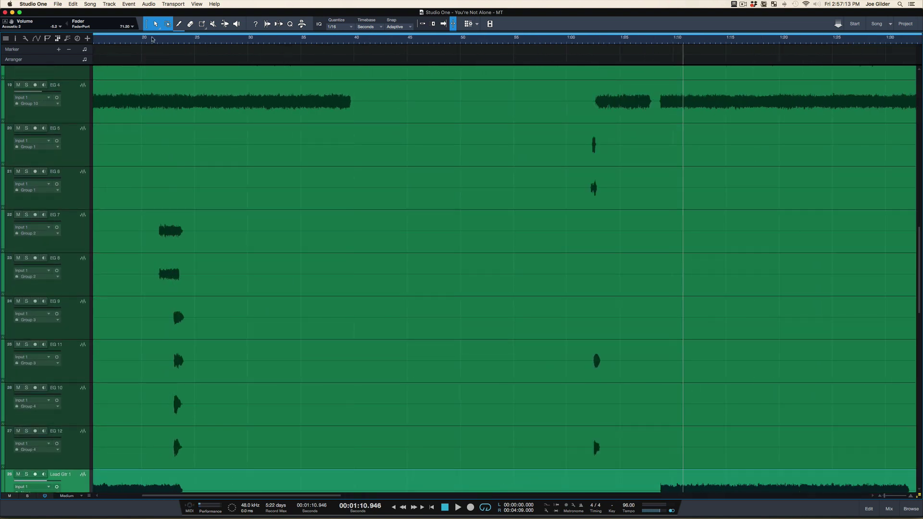
pyautogui.click(151, 38)
pyautogui.press('F3')
pyautogui.press('F3')
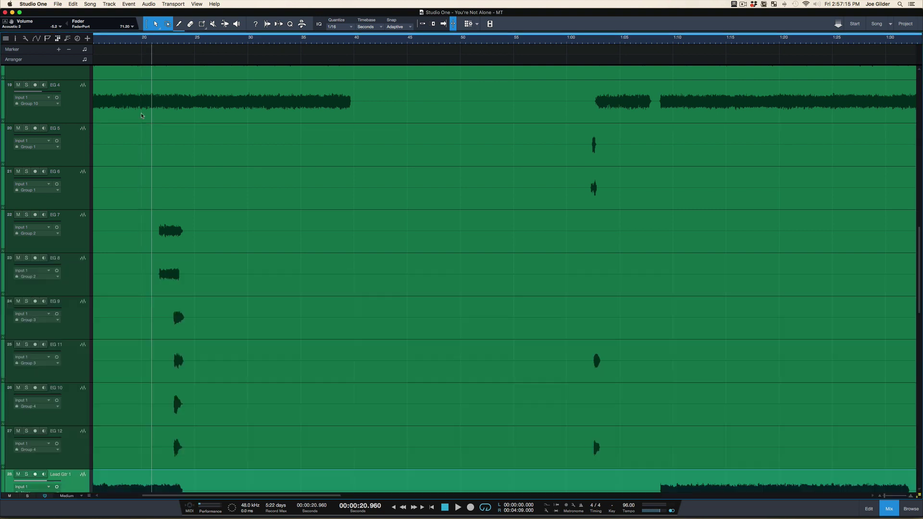
pyautogui.click(74, 245)
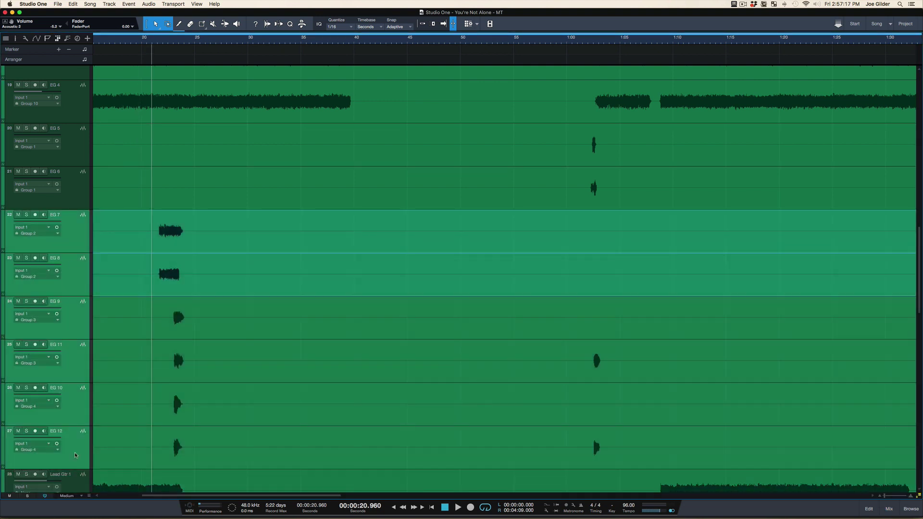
pyautogui.press('F3')
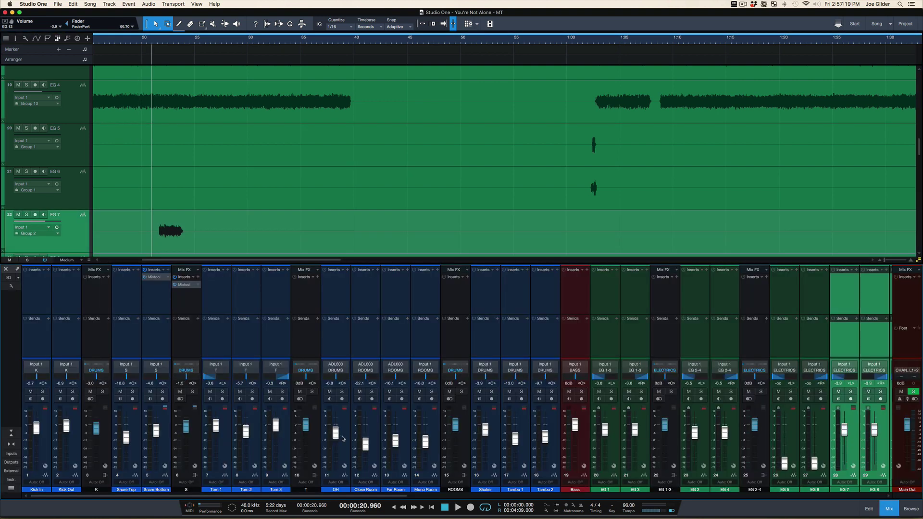
pyautogui.hscroll(10, 496, 353)
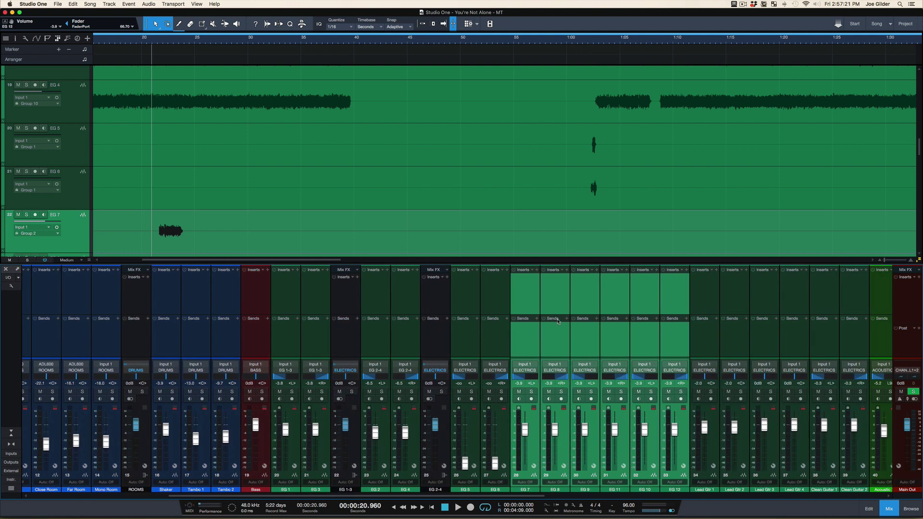
pyautogui.press('space')
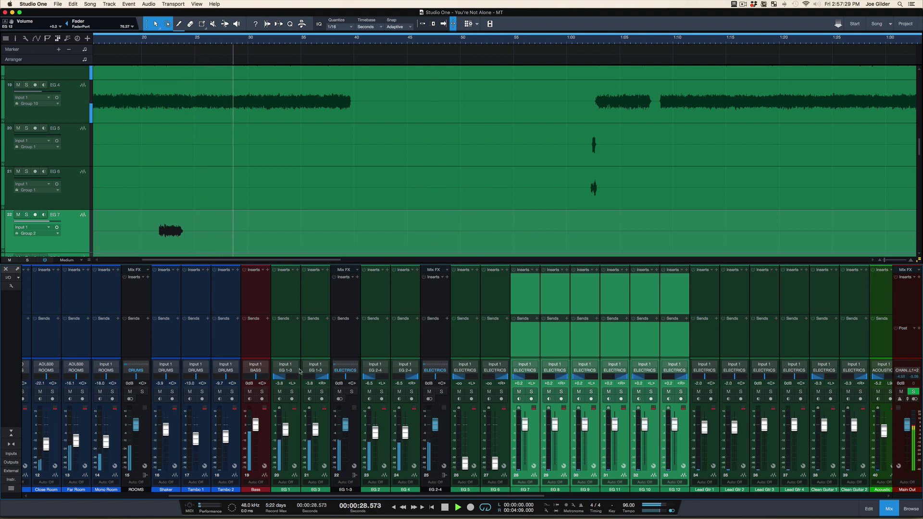
# Step: Set the EG 1 and EG 3 channels to -3.2 dB and the EG 2 and EG 4 channels to -2.8 dB
pyautogui.click(316, 348)
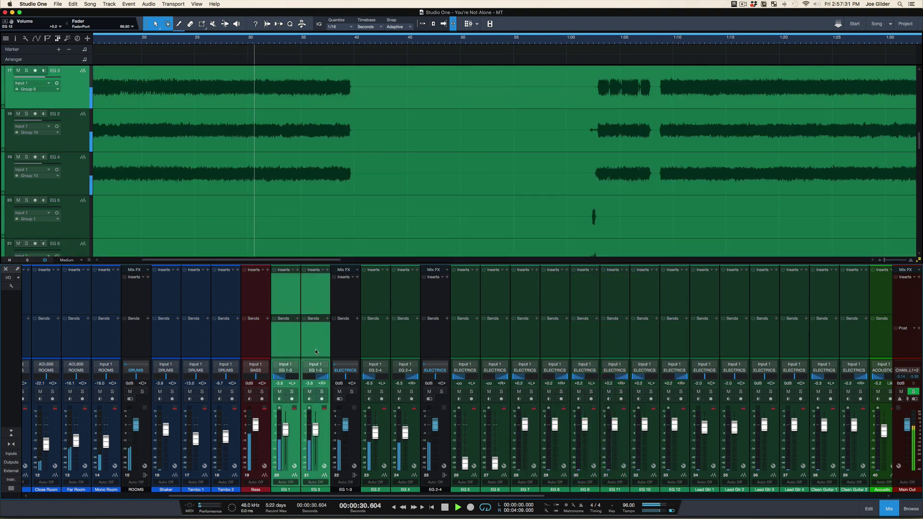
pyautogui.click(381, 342)
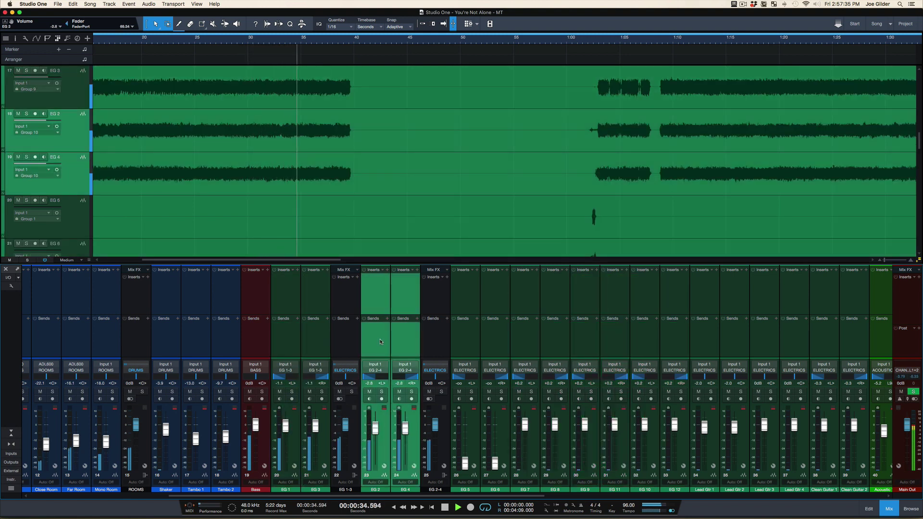
pyautogui.click(327, 345)
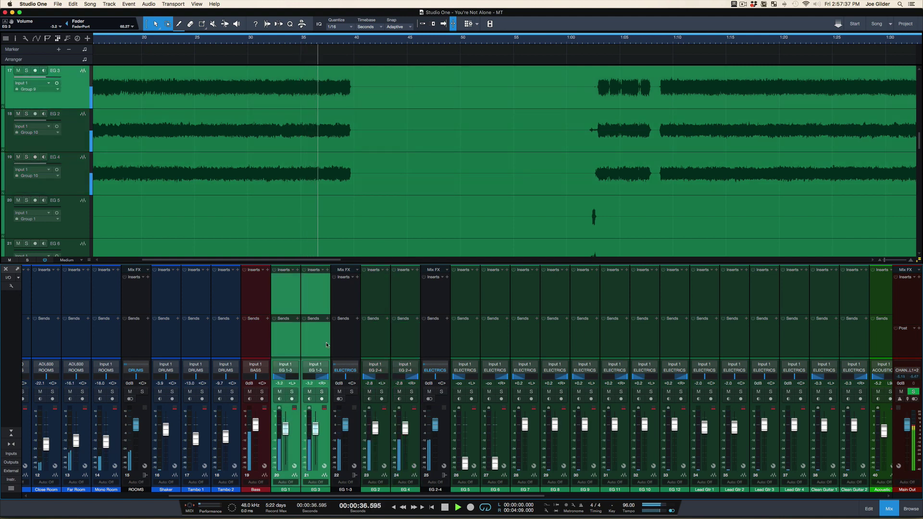
# Step: Solo the EG 5 and EG 6 tracks and play their short part from about 1:02
pyautogui.press('F3')
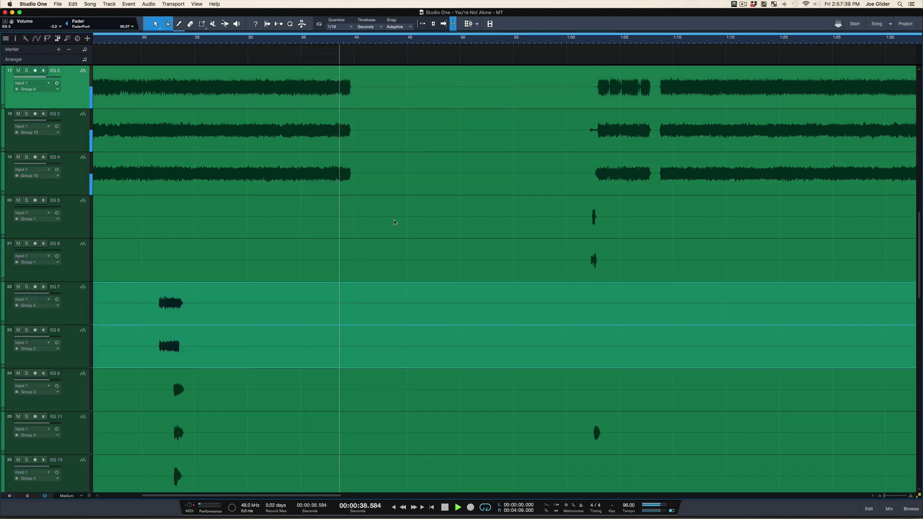
pyautogui.scroll(1, 393, 190)
pyautogui.scroll(2, 393, 190)
pyautogui.scroll(-3, 394, 190)
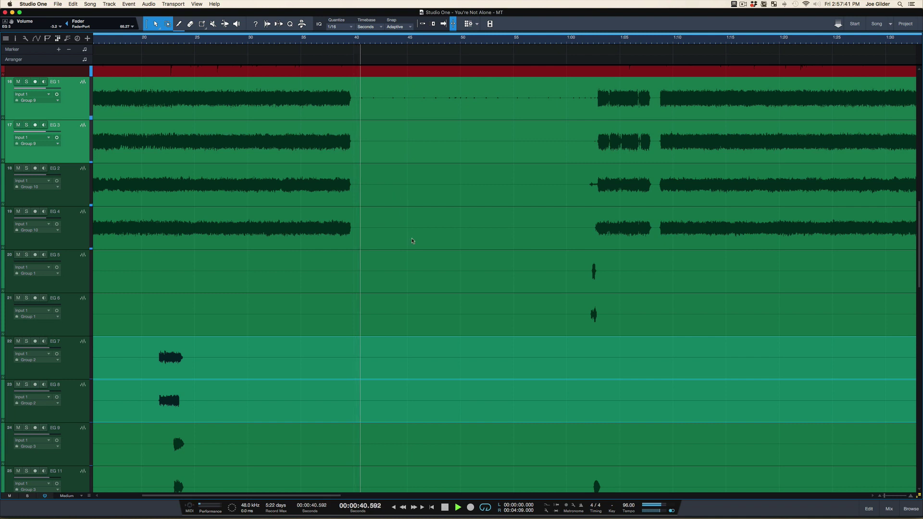
pyautogui.click(573, 217)
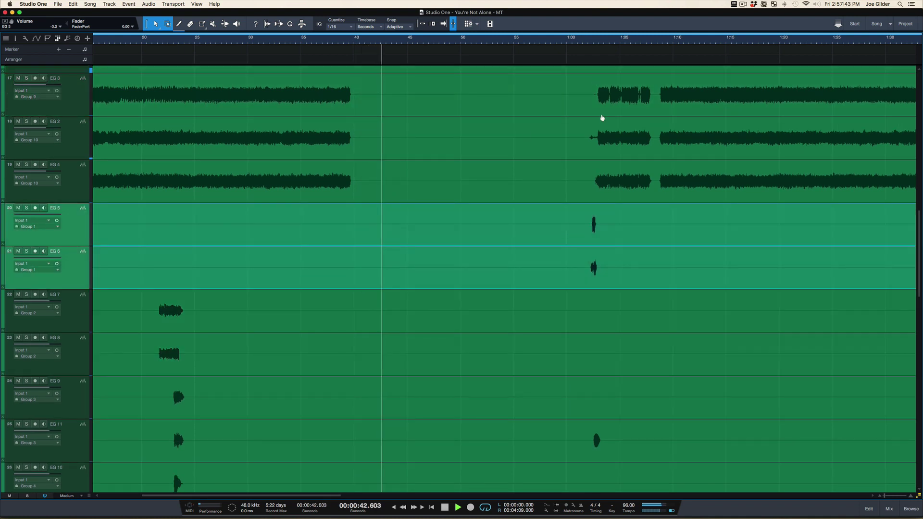
pyautogui.click(585, 40)
pyautogui.press('s')
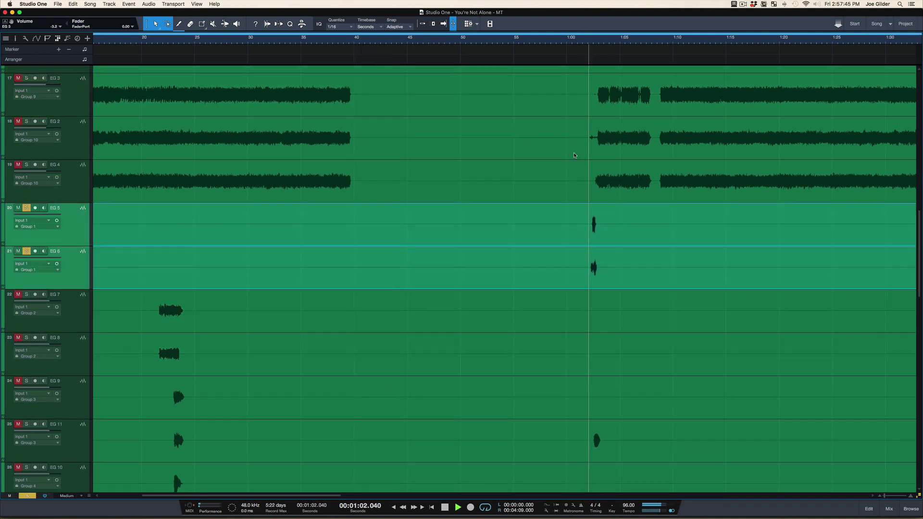
# Step: Replay the part, clear the solo and set the EG 5 and EG 6 channels to -3.7 dB
pyautogui.press('F3')
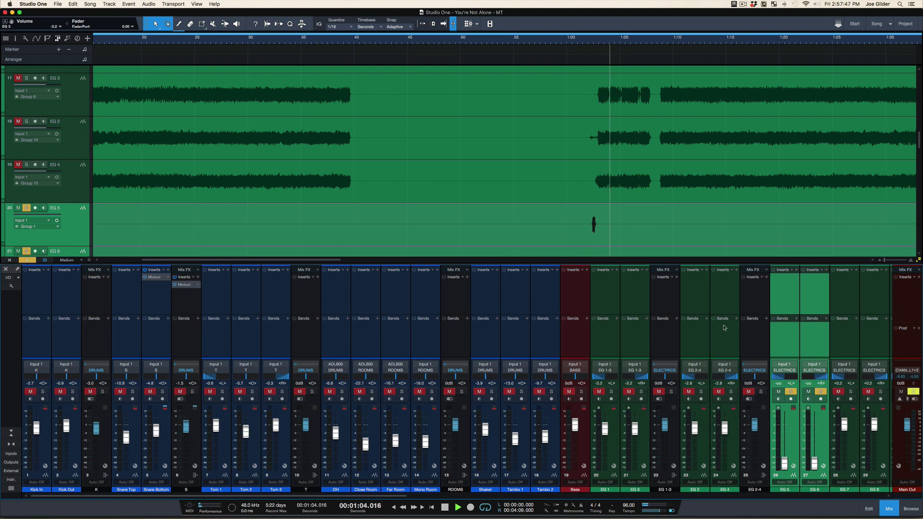
pyautogui.hscroll(2, 678, 331)
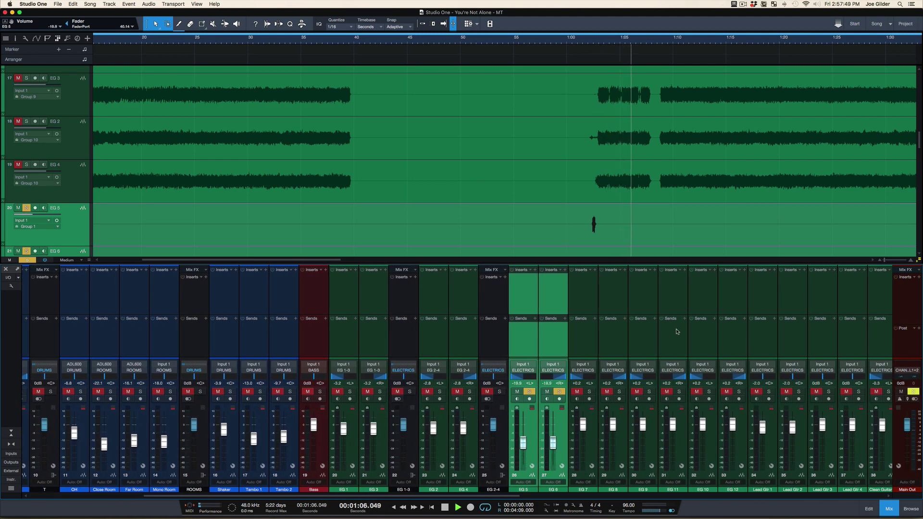
pyautogui.press('space')
pyautogui.press('space')
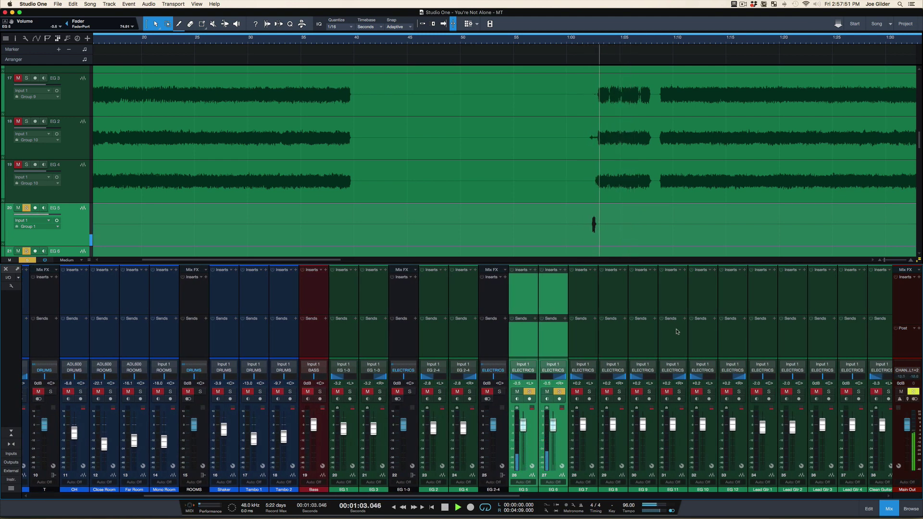
pyautogui.press('space')
pyautogui.press('space')
pyautogui.hotkey('shift', 's')
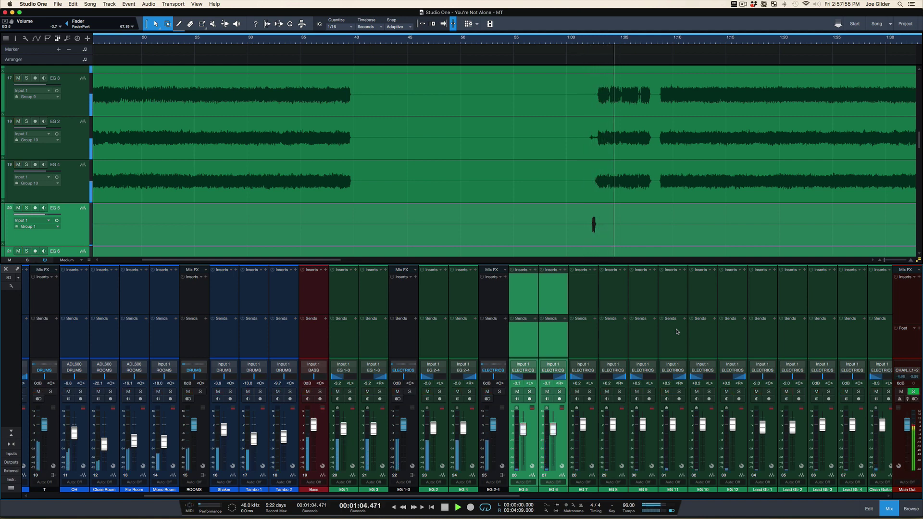
# Step: Select and solo the EG 9, EG 10, EG 11 and EG 12 tracks, and listen to them from about 0:23
pyautogui.press('F3')
pyautogui.scroll(-6, 606, 237)
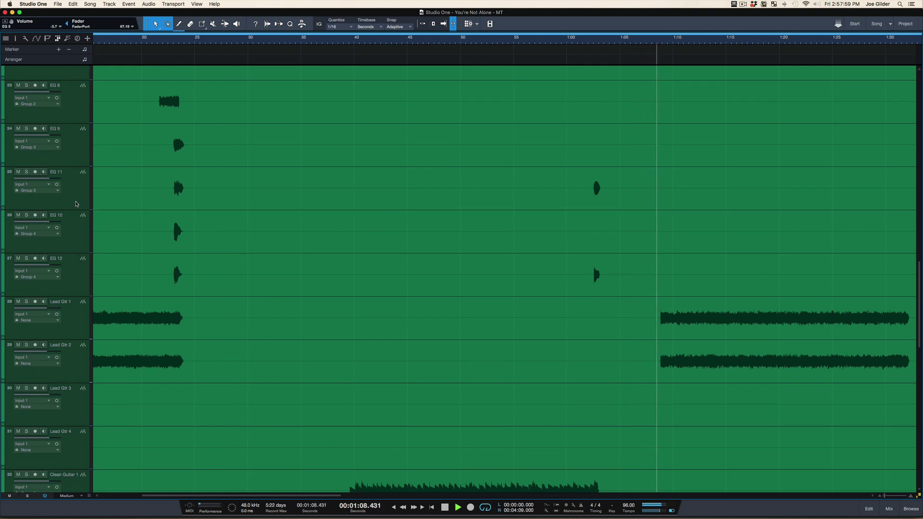
pyautogui.click(75, 204)
pyautogui.press('space')
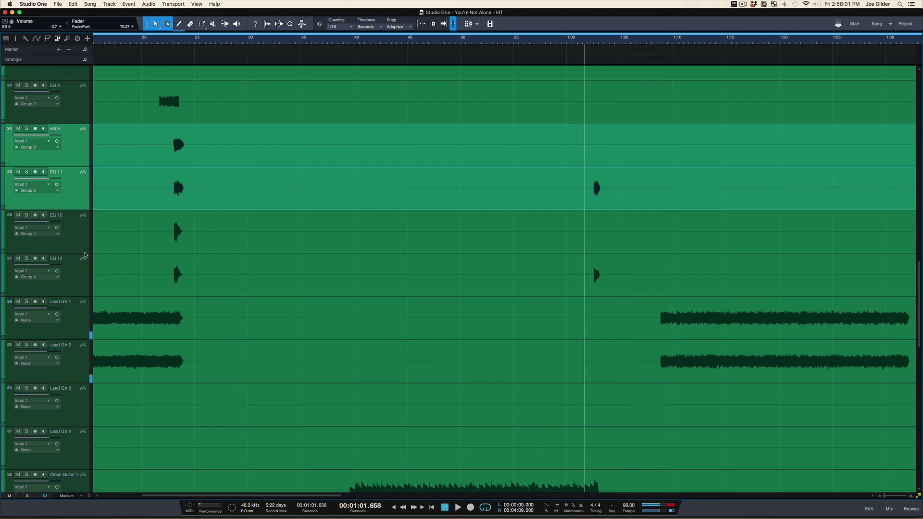
pyautogui.click(78, 277)
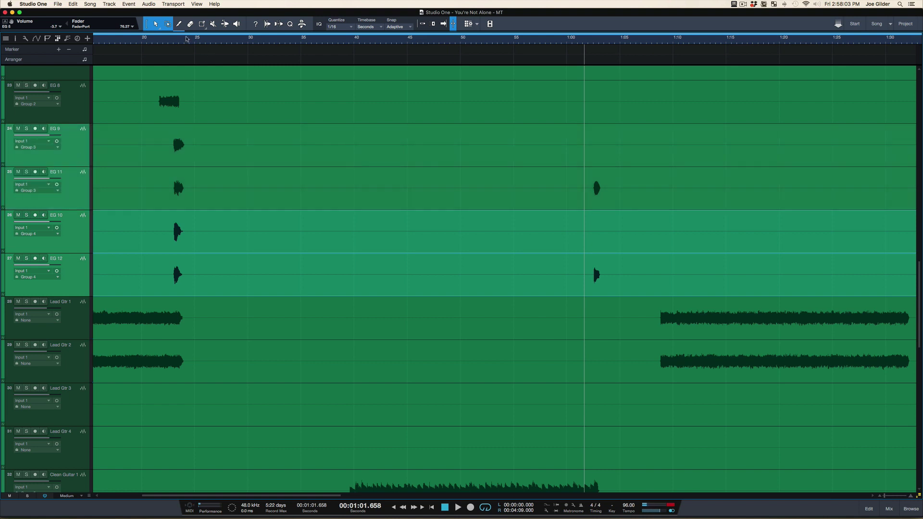
pyautogui.click(173, 40)
pyautogui.press('s')
pyautogui.press('space')
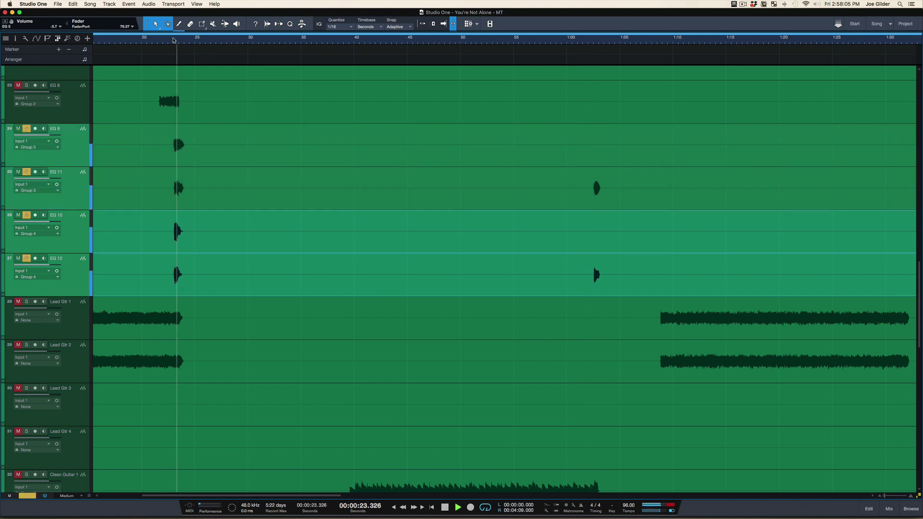
pyautogui.press('space')
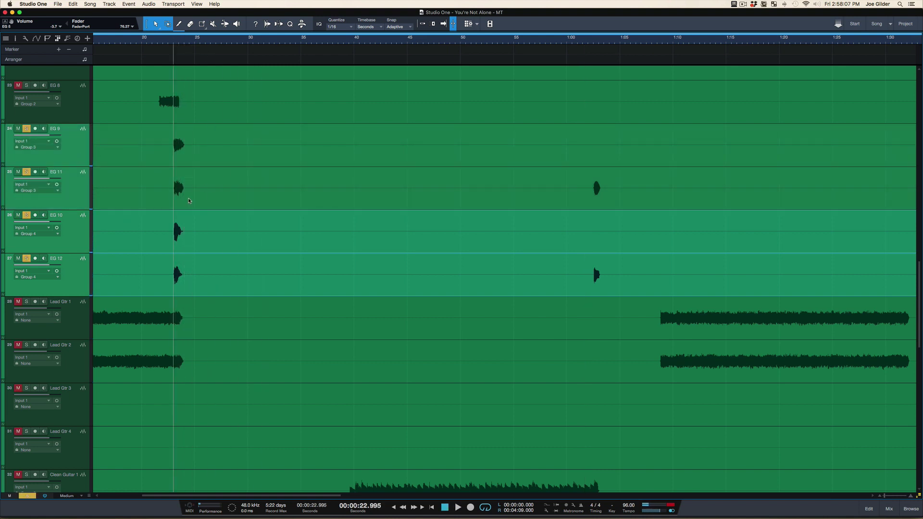
# Step: Move the EG 9 and EG 11 tracks below EG 10 and listen to the soloed guitars from about 1:02
pyautogui.moveTo(78, 199); pyautogui.dragTo(78, 244)
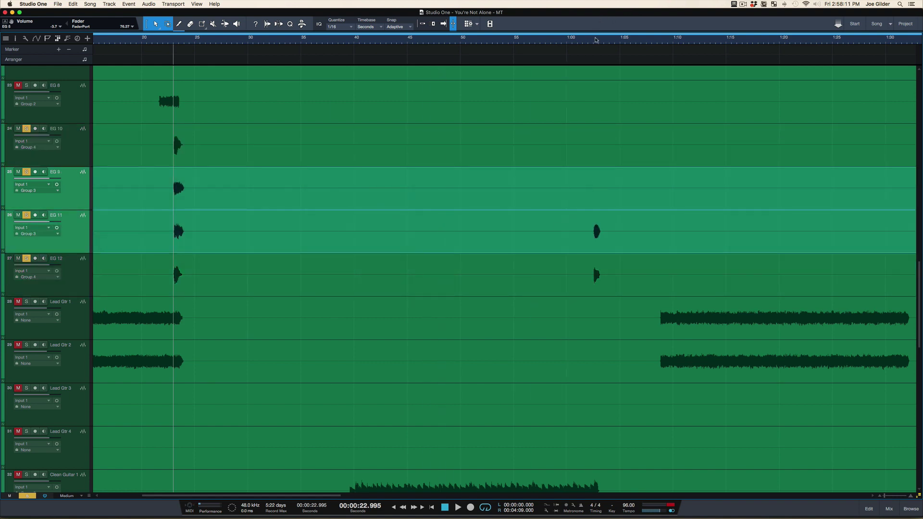
pyautogui.click(595, 39)
pyautogui.press('space')
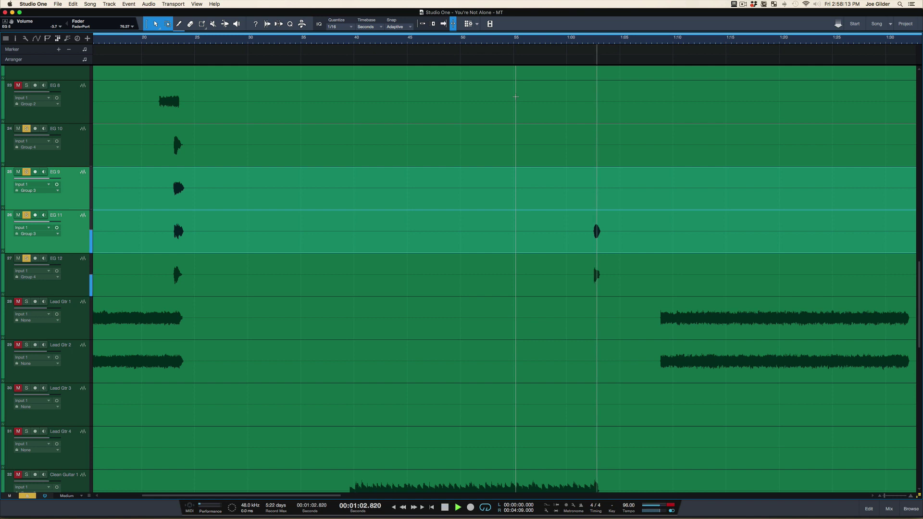
pyautogui.click(593, 42)
pyautogui.press('space')
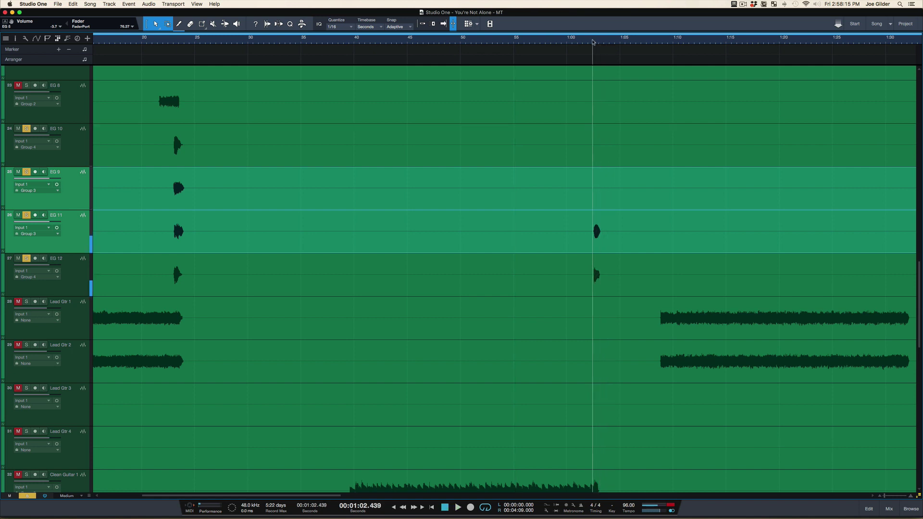
# Step: Dissolve the groups linking EG 9 with EG 11 and EG 10 with EG 12, and move EG 10 after EG 9
pyautogui.press('F3')
pyautogui.hscroll(8, 620, 354)
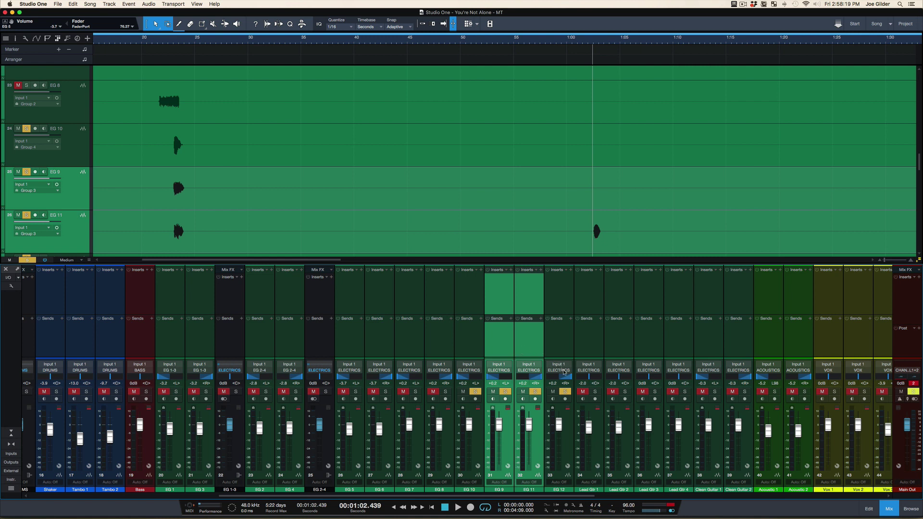
pyautogui.moveTo(515, 379); pyautogui.dragTo(436, 385)
pyautogui.click(466, 349)
pyautogui.click(504, 350)
pyautogui.press('super+shift+g')
pyautogui.click(479, 345)
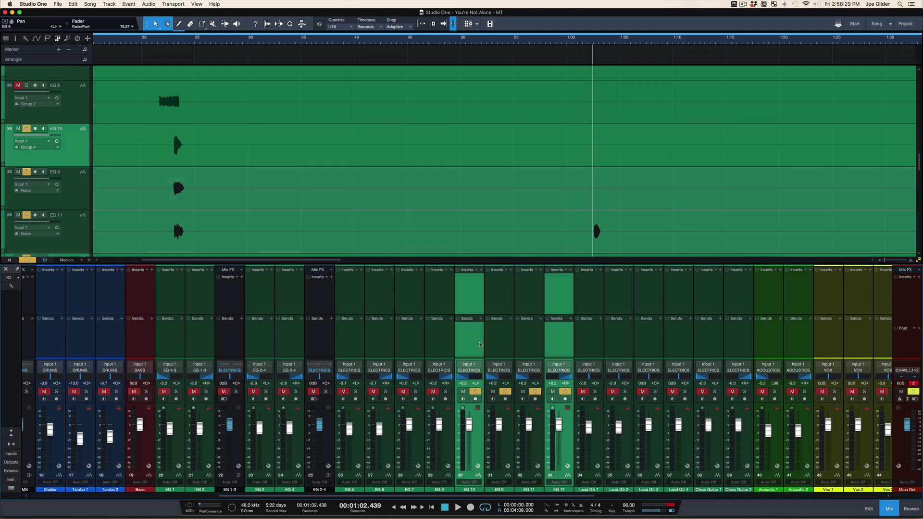
pyautogui.press('super+shift+g')
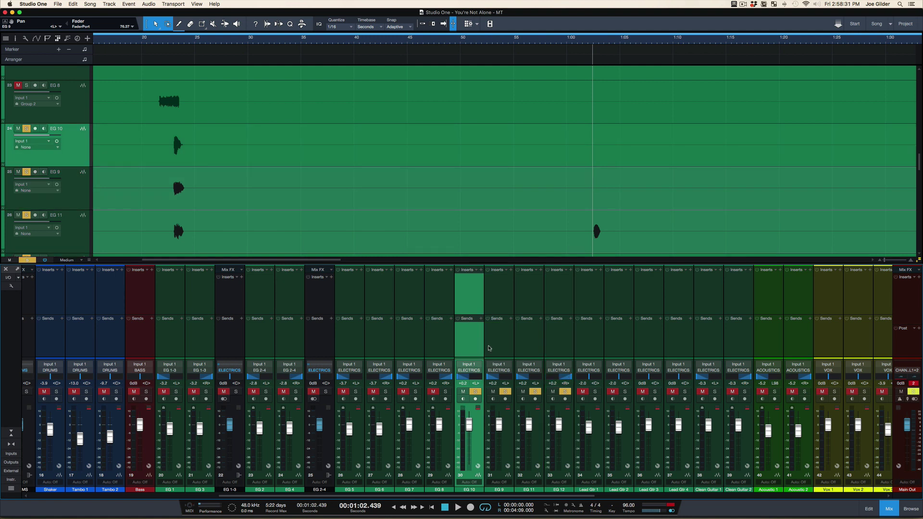
pyautogui.moveTo(483, 352); pyautogui.dragTo(538, 378)
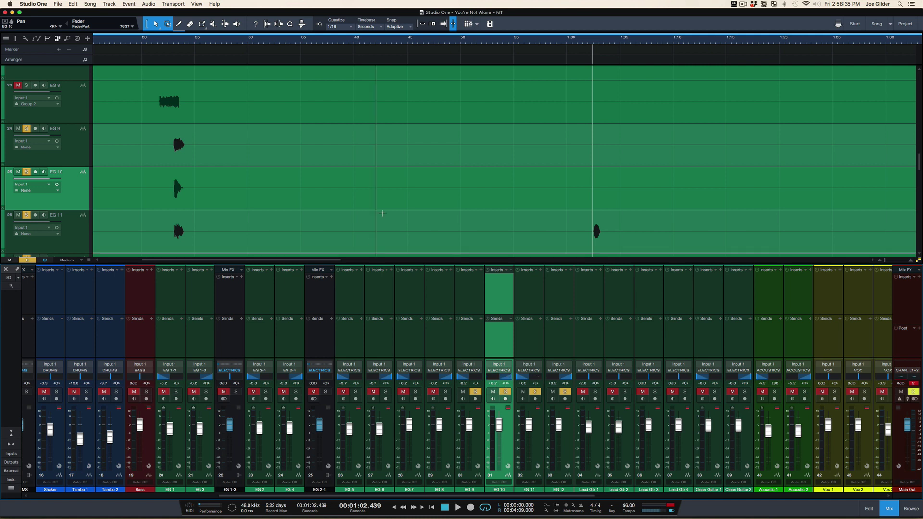
# Step: Listen to the soloed EG 9 to EG 12 guitars at about 1:02, 0:23 and 2:10
pyautogui.press('space')
pyautogui.scroll(-2, 456, 169)
pyautogui.press('space')
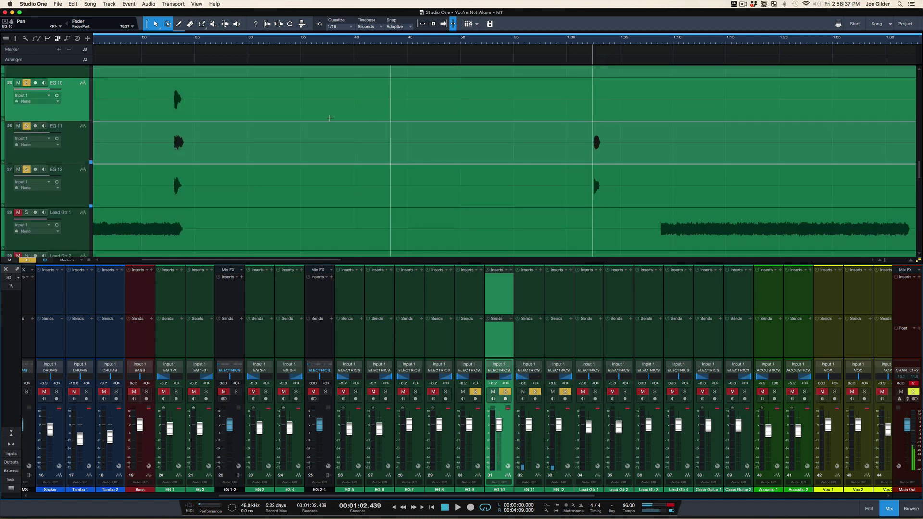
pyautogui.scroll(2, 172, 140)
pyautogui.click(175, 42)
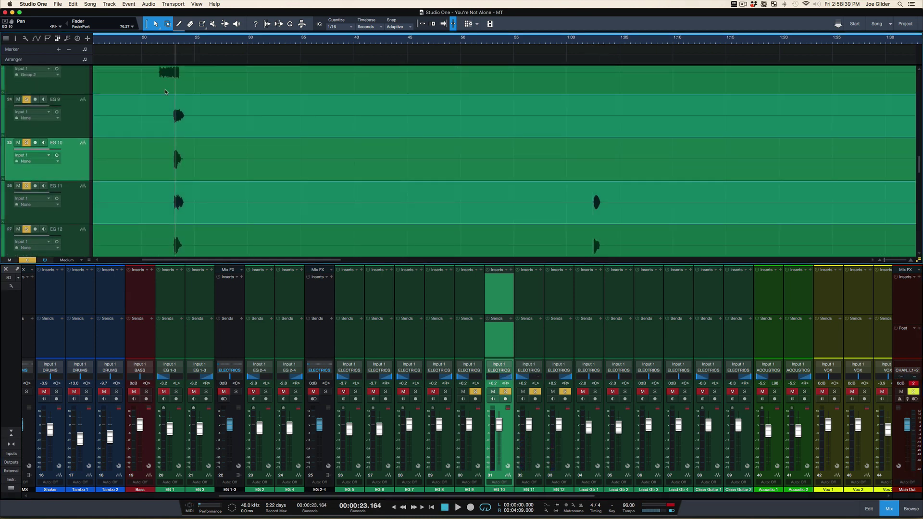
pyautogui.press('space')
pyautogui.press('space')
pyautogui.moveTo(254, 42); pyautogui.dragTo(255, 23)
pyautogui.click(455, 44)
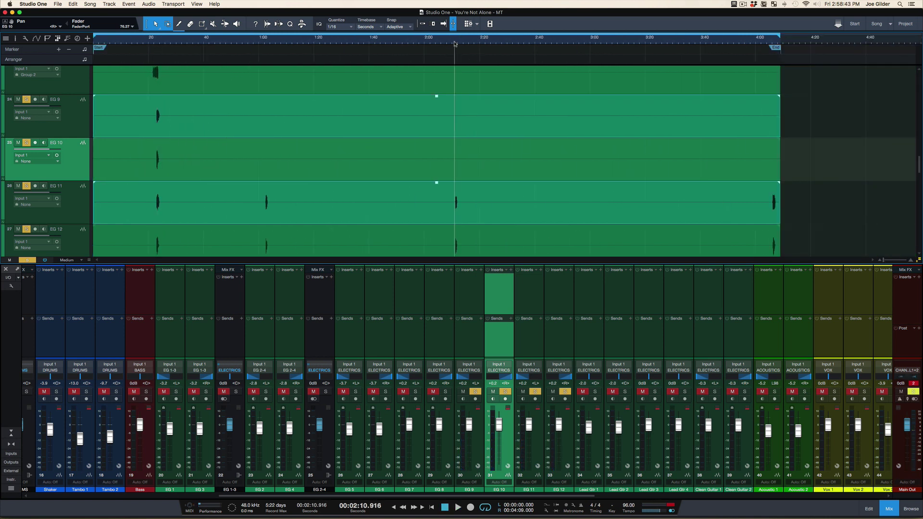
pyautogui.press('space')
pyautogui.press('space')
# Step: Clear the solos, play the full mix from about 2:10 and show all tracks in the arrangement
pyautogui.hotkey('shift', 's')
pyautogui.press('space')
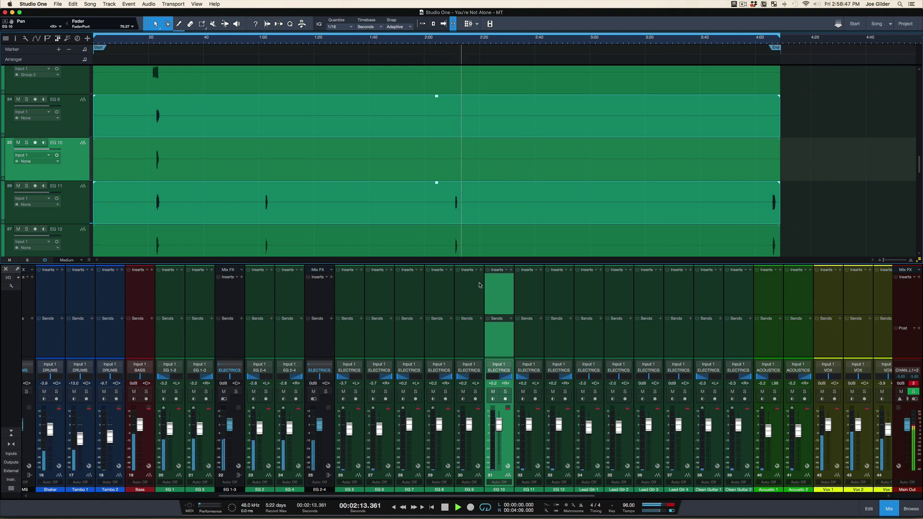
pyautogui.press('F3')
pyautogui.hotkey('shift', 'w')
pyautogui.hotkey('shift', 'w')
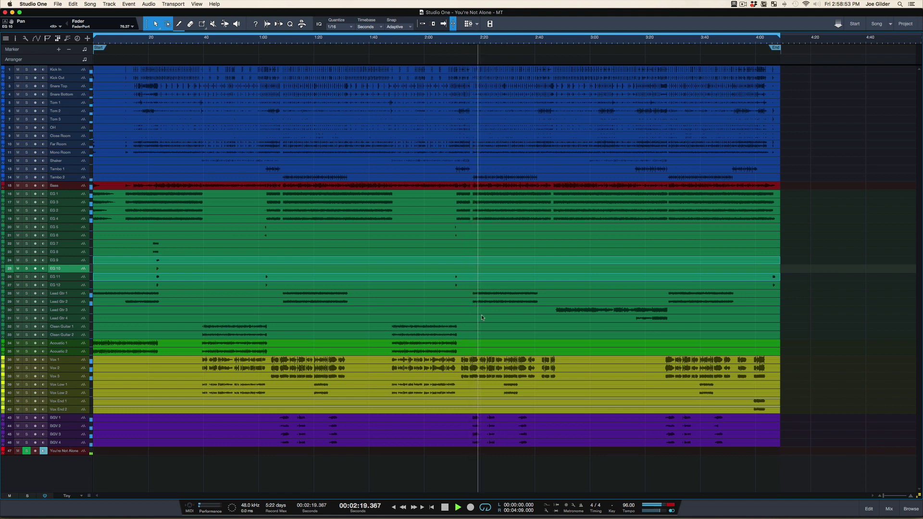
# Step: Check the Vox 2 and Vox 1 tracks with solo while the full mix plays from about 2:21
pyautogui.click(471, 376)
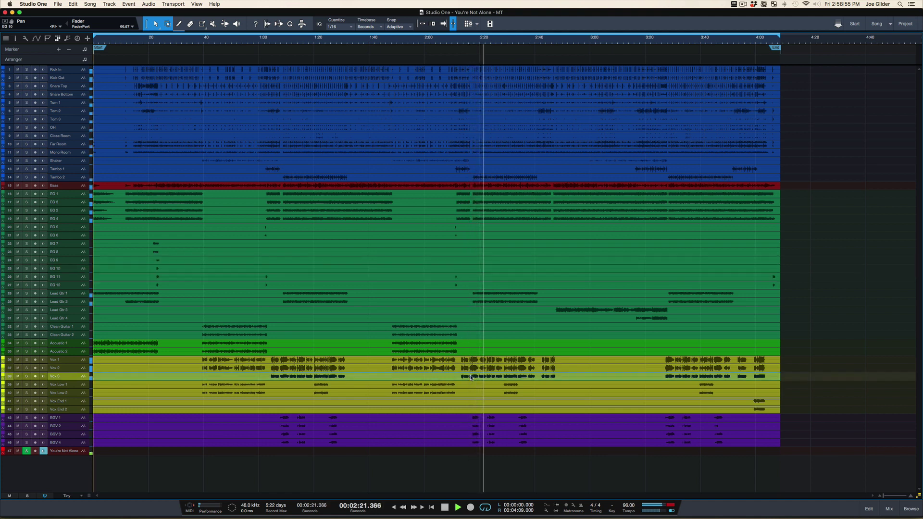
pyautogui.click(472, 369)
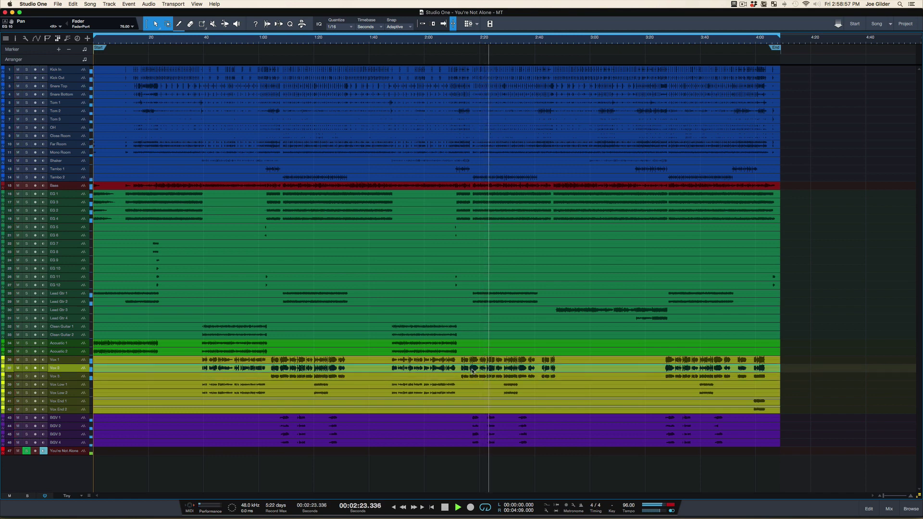
pyautogui.press('s')
pyautogui.click(472, 360)
pyautogui.press('s')
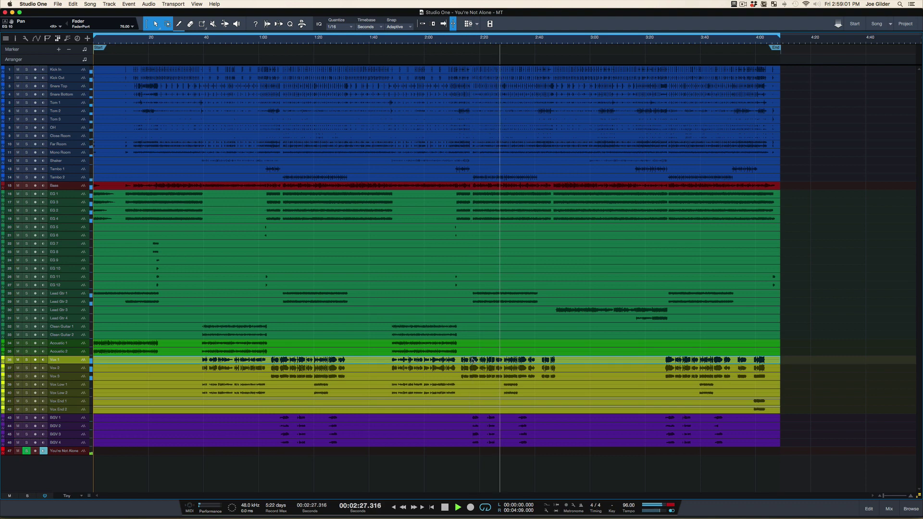
# Step: Check the vocal, bus and effects channels in the mixer while the mix plays, and stop playback
pyautogui.press('F3')
pyautogui.hscroll(6, 639, 306)
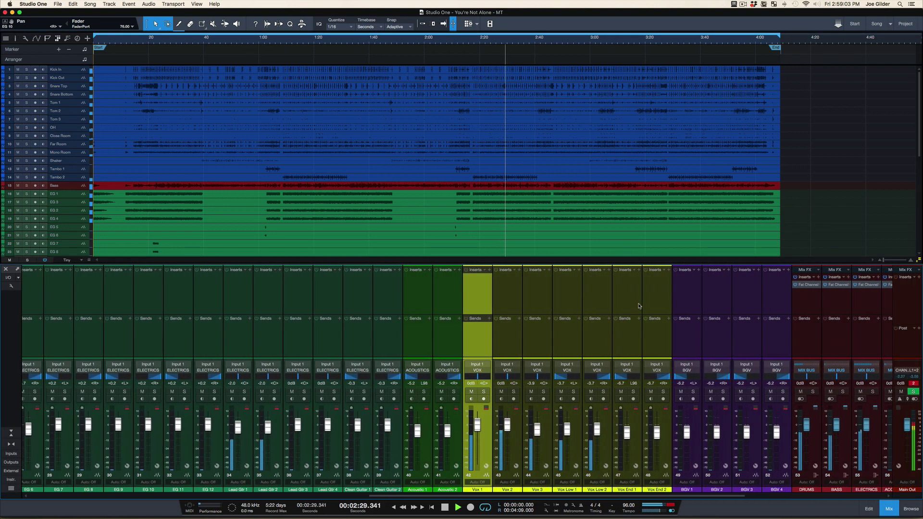
pyautogui.press('space')
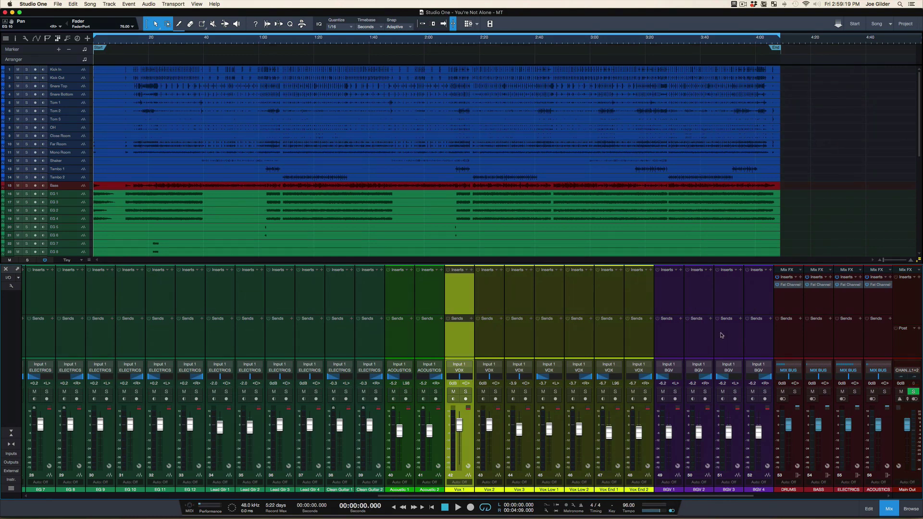
pyautogui.hscroll(10, 721, 335)
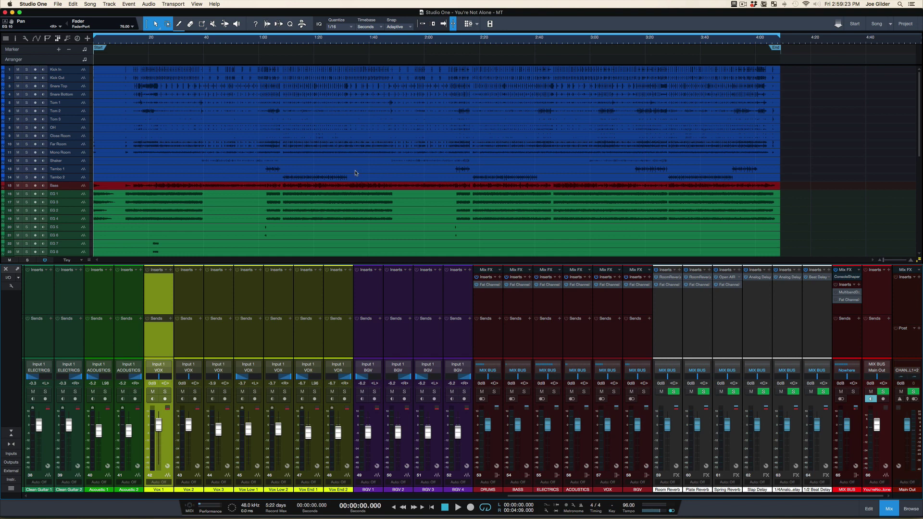
# Step: Select all tracks from Kick In to BGV 4 and lower their faders together, bringing Snare Top to -14.0 dB
pyautogui.press('F3')
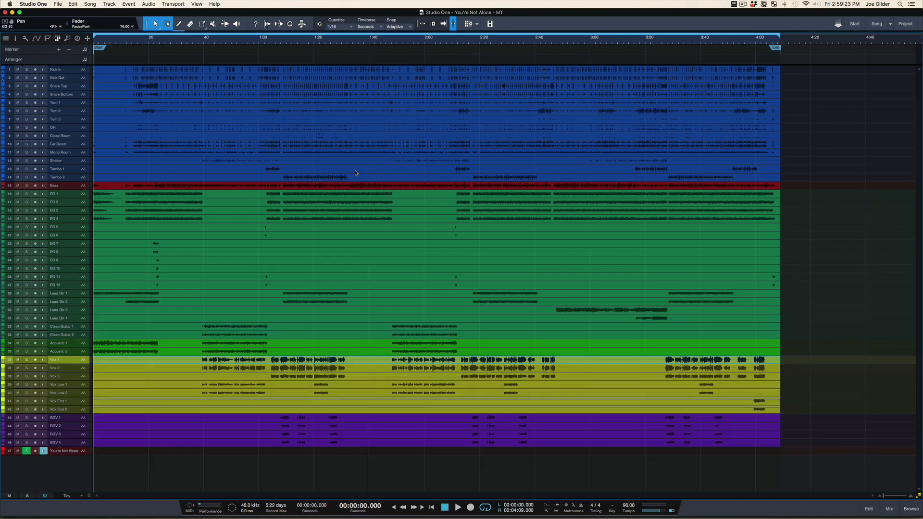
pyautogui.click(77, 444)
pyautogui.keyDown('shift'); pyautogui.click(72, 70); pyautogui.keyUp('shift')
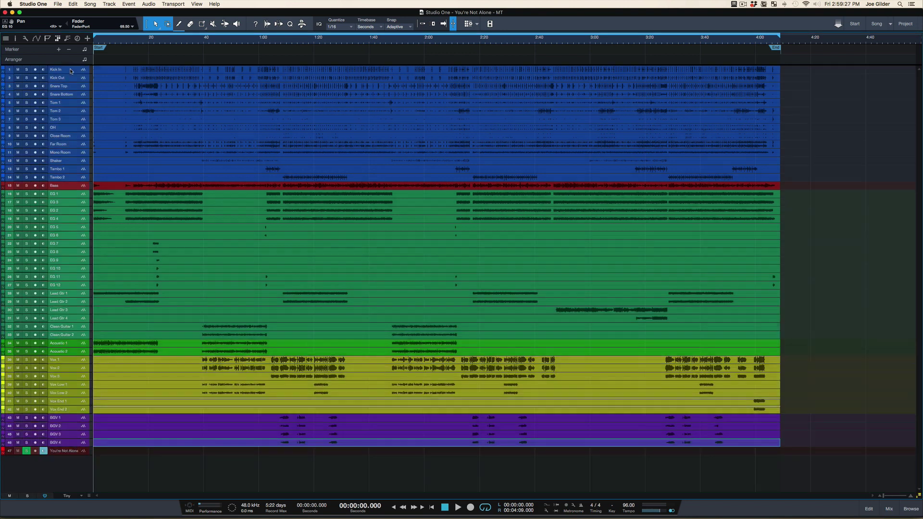
pyautogui.scroll(8, 189, 186)
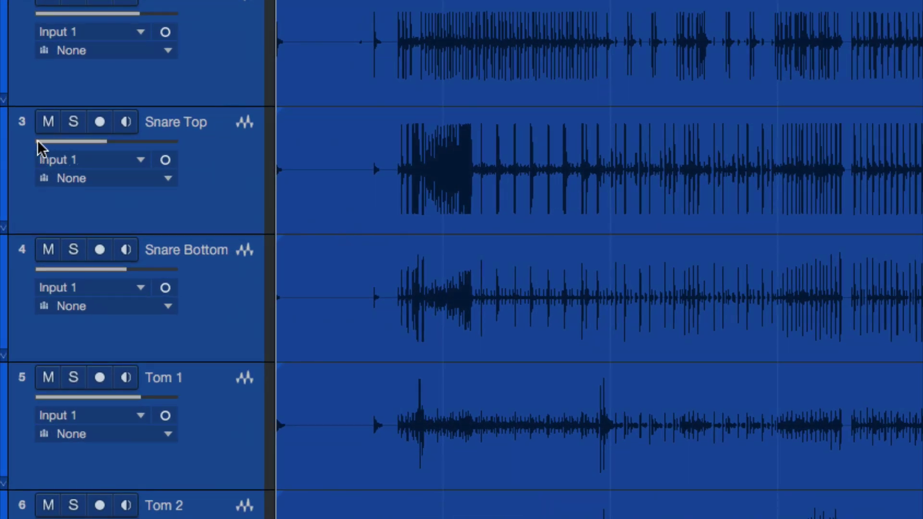
pyautogui.moveTo(37, 161)
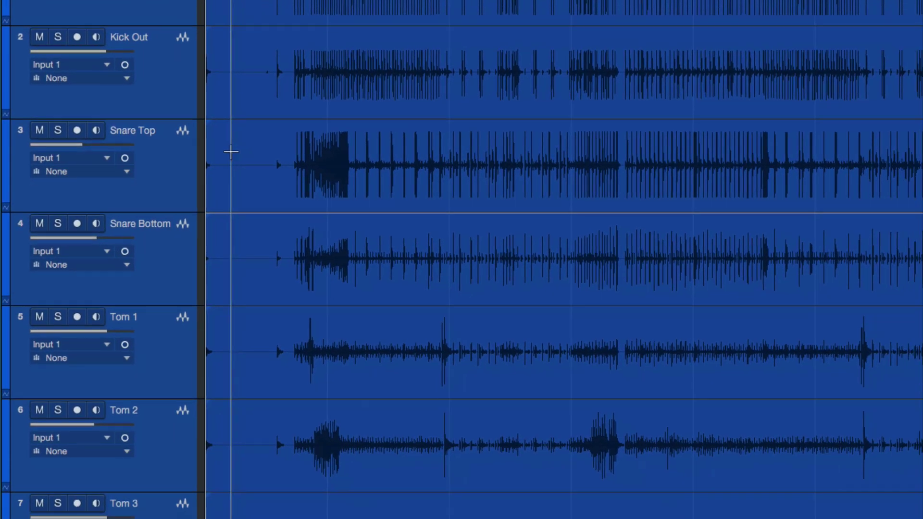
pyautogui.moveTo(79, 146)
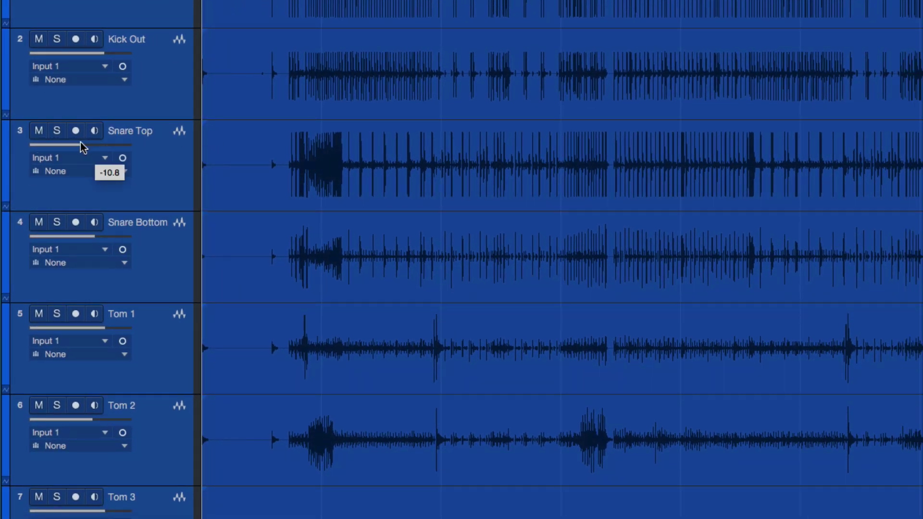
pyautogui.moveTo(80, 145); pyautogui.dragTo(74, 146)
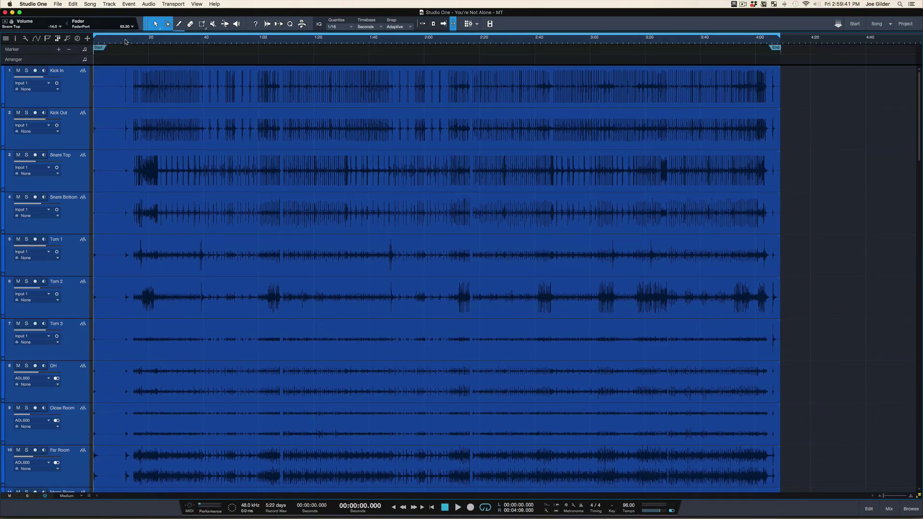
# Step: Play the full mix from about 3:20 and check the main output level on the meter
pyautogui.click(125, 41)
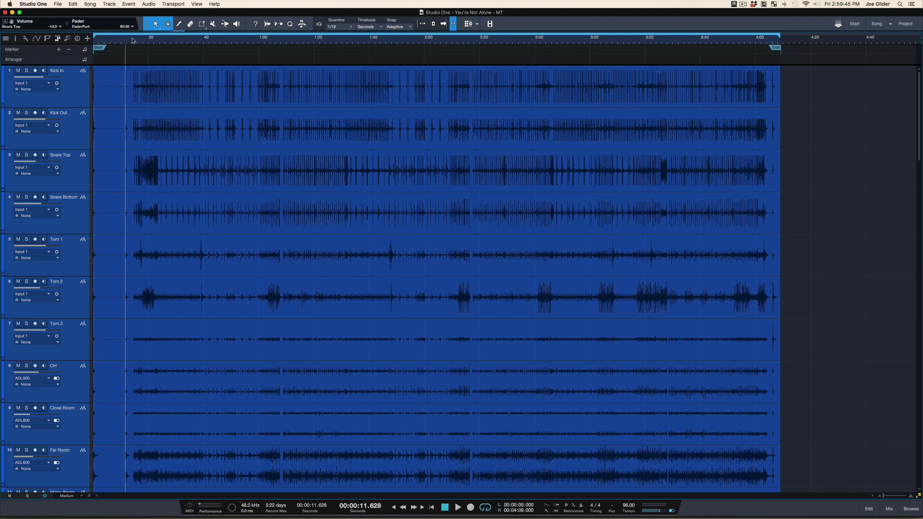
pyautogui.click(649, 44)
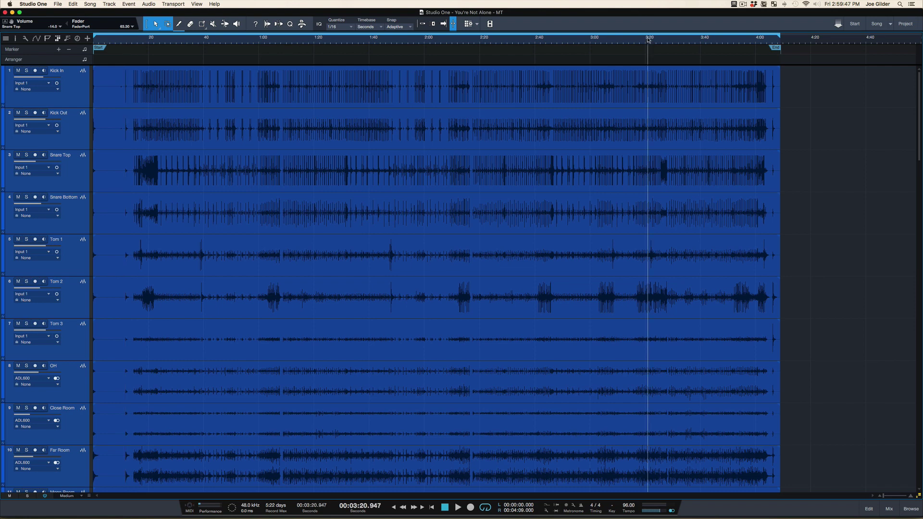
pyautogui.press('space')
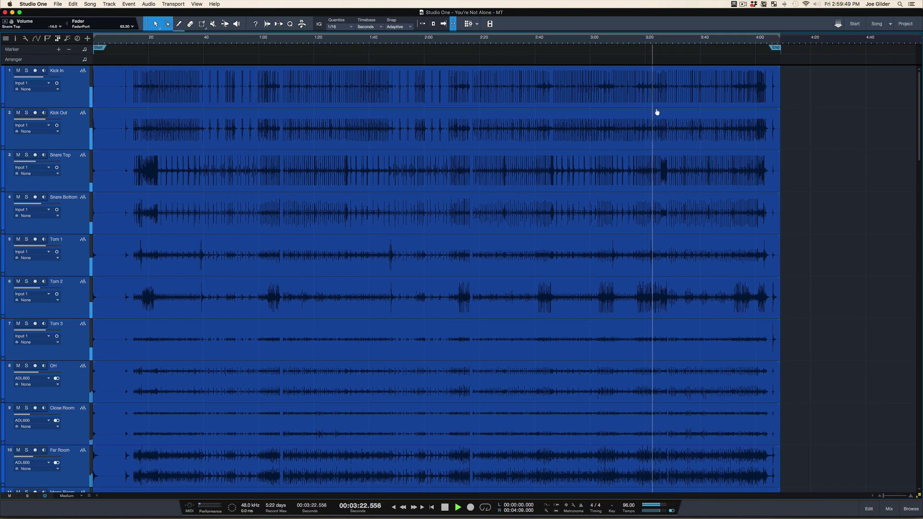
pyautogui.press('F3')
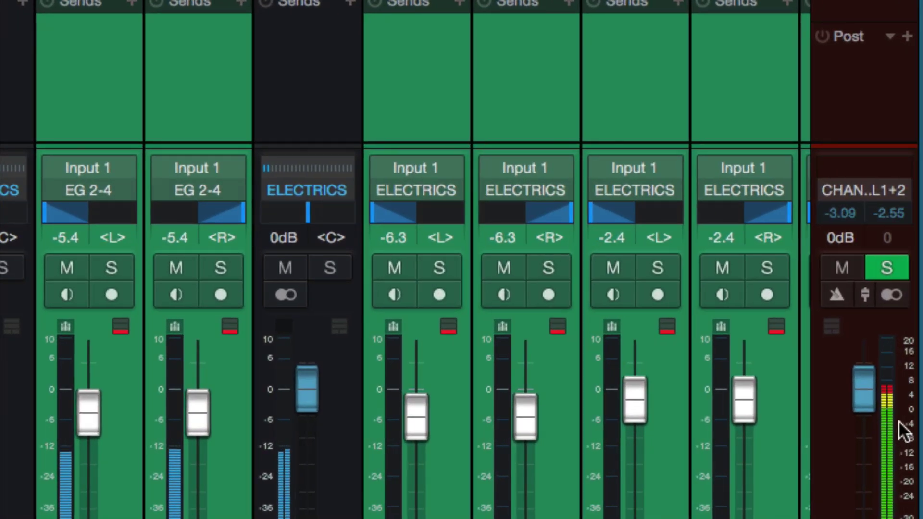
pyautogui.press('space')
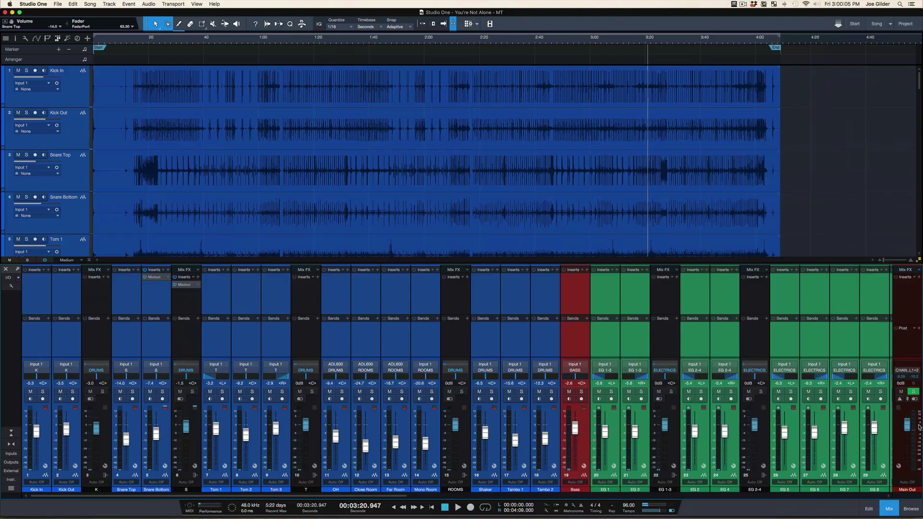
# Step: Select the vocal channels from Vox 1 to Vox End 2 and lower them together, bringing Vox 1 to -4.6 dB
pyautogui.hscroll(10, 561, 342)
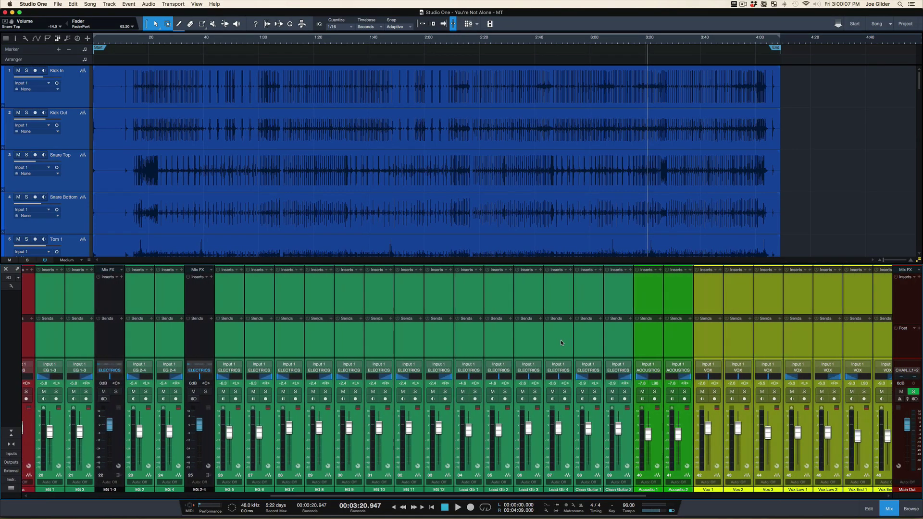
pyautogui.click(598, 348)
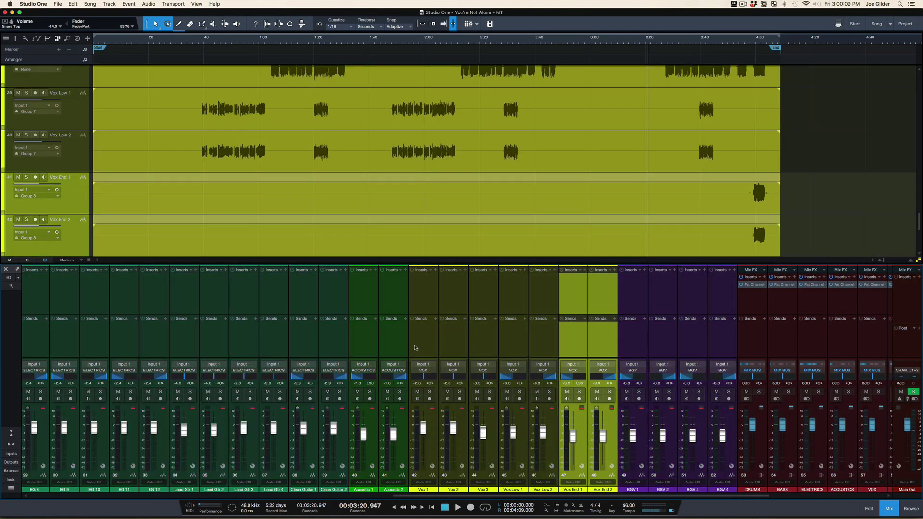
pyautogui.keyDown('shift'); pyautogui.click(418, 348); pyautogui.keyUp('shift')
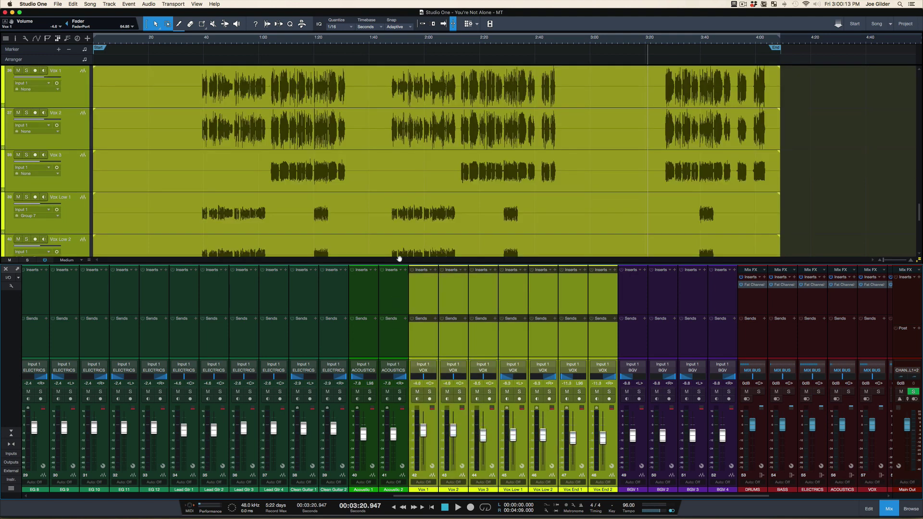
# Step: Reselect all tracks from Kick In to BGV 4, enlarge their height and replay the full mix from about 3:20
pyautogui.press('F3')
pyautogui.press('F3')
pyautogui.press('F3')
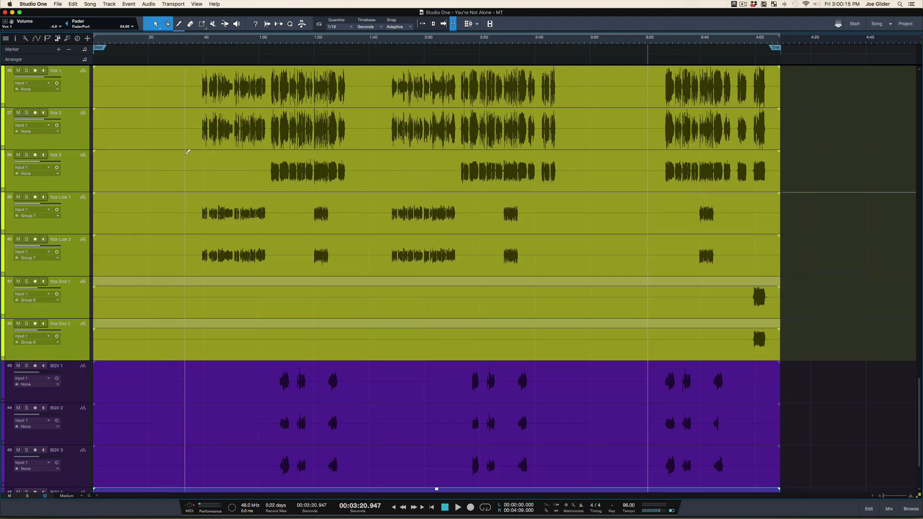
pyautogui.scroll(-4, 185, 154)
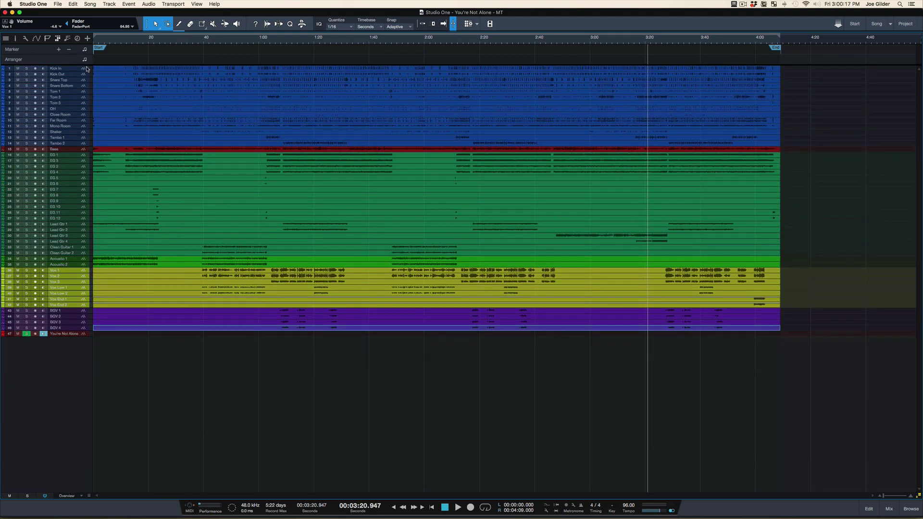
pyautogui.click(87, 69)
pyautogui.keyDown('shift'); pyautogui.click(84, 330); pyautogui.keyUp('shift')
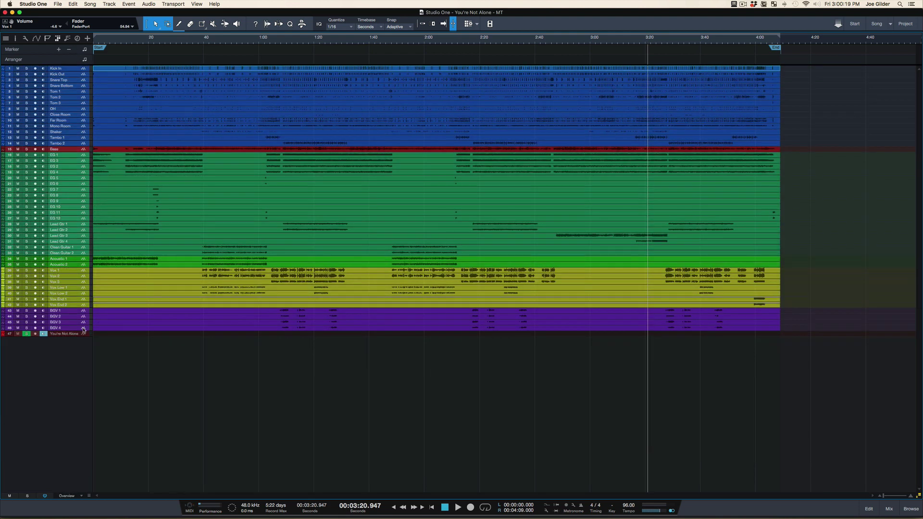
pyautogui.scroll(4, 167, 286)
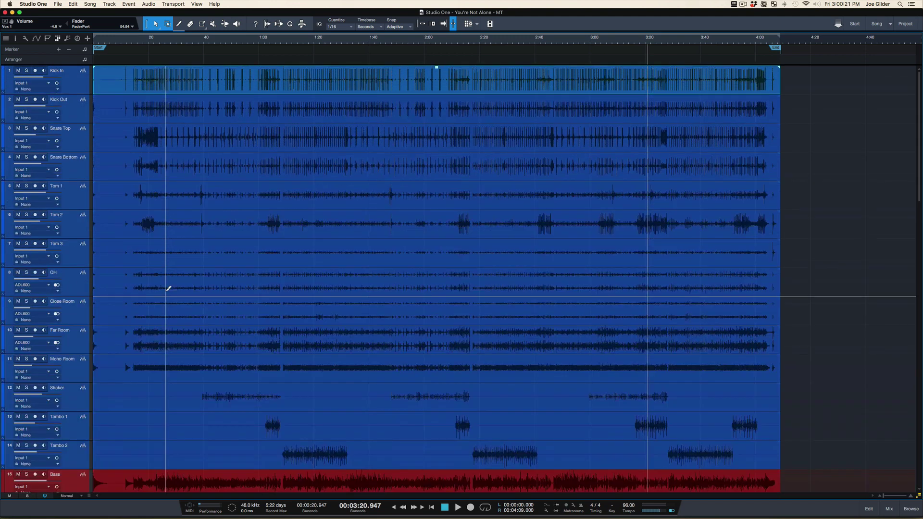
pyautogui.press('space')
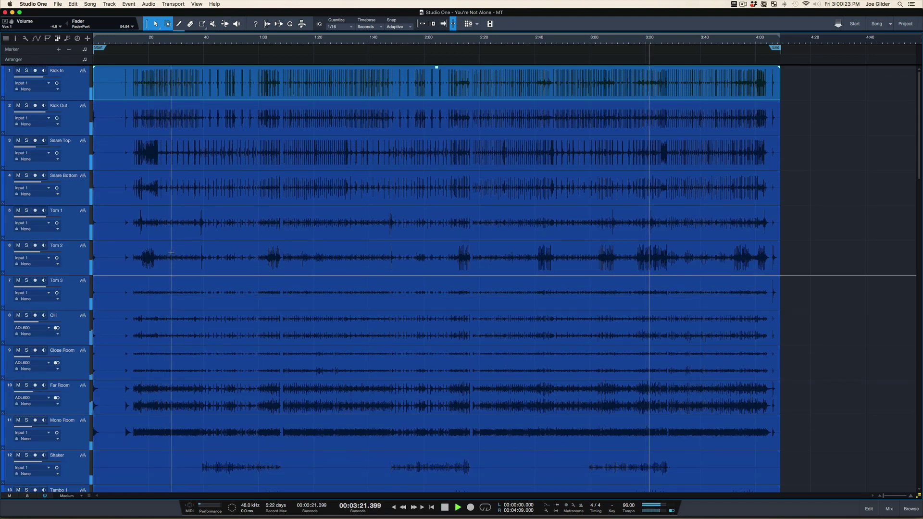
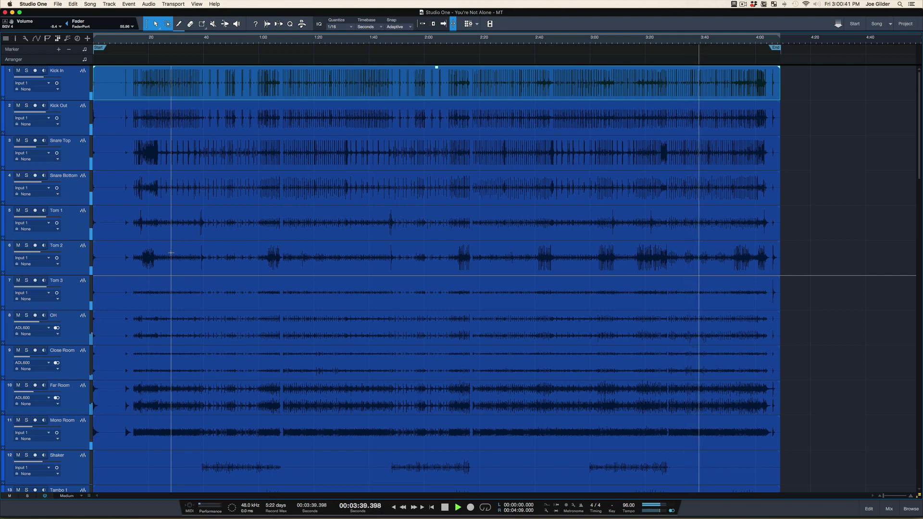
# Step: Select the Vox 1, Vox 2 and Vox 3 channels and raise their faders together, bringing Vox 3 to -5.5 dB
pyautogui.press('F3')
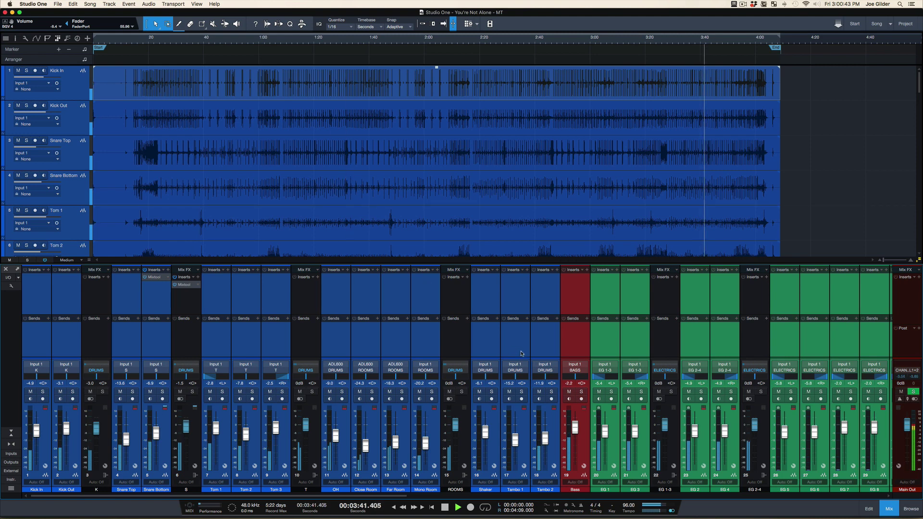
pyautogui.hscroll(5, 521, 354)
pyautogui.click(475, 351)
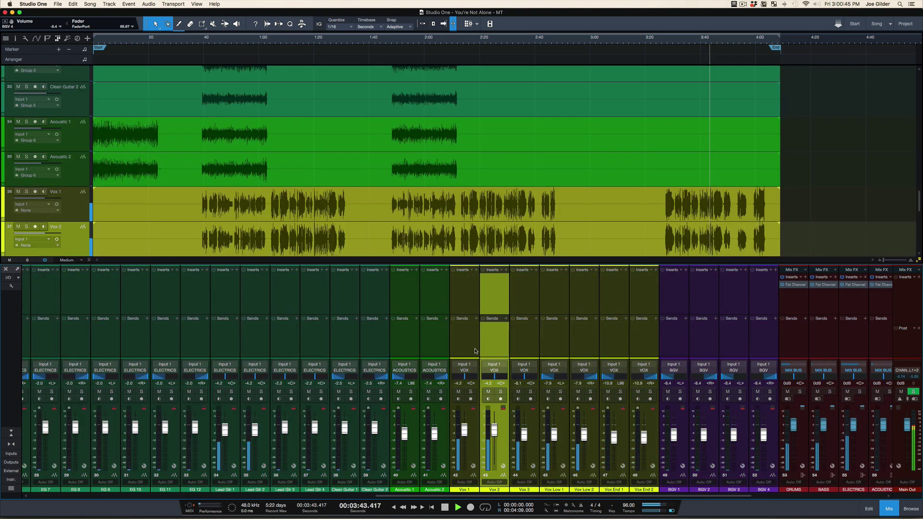
pyautogui.keyDown('shift'); pyautogui.click(524, 348); pyautogui.keyUp('shift')
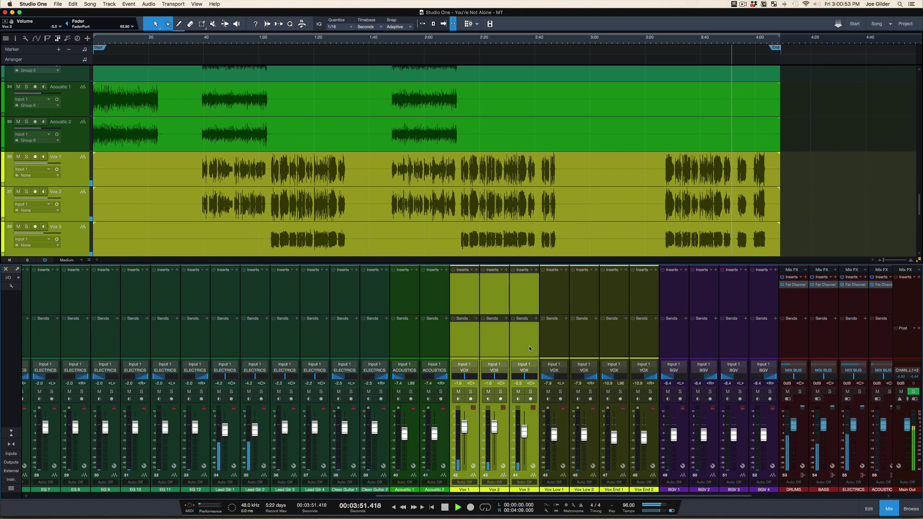
pyautogui.hscroll(3, 553, 348)
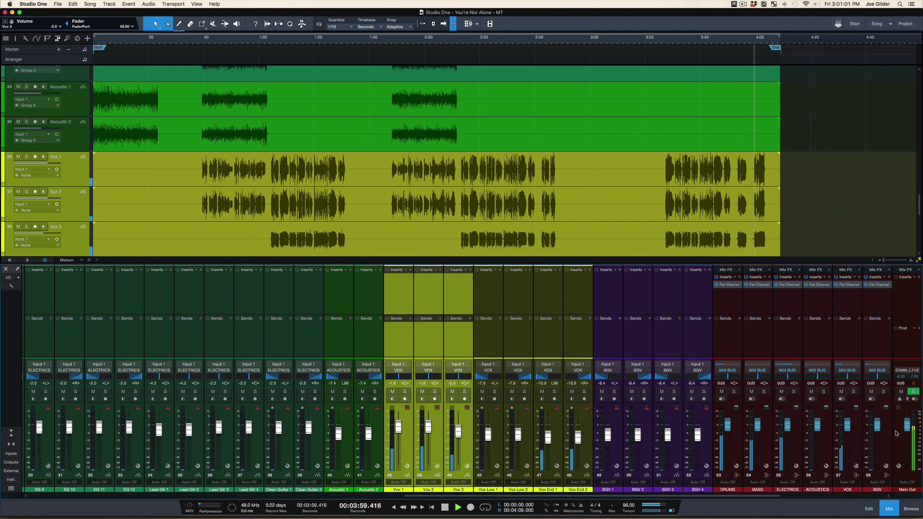
# Step: Loop playback from about 3:27 to 3:52 and check the Main Out level and its meter scale options
pyautogui.moveTo(917, 434)
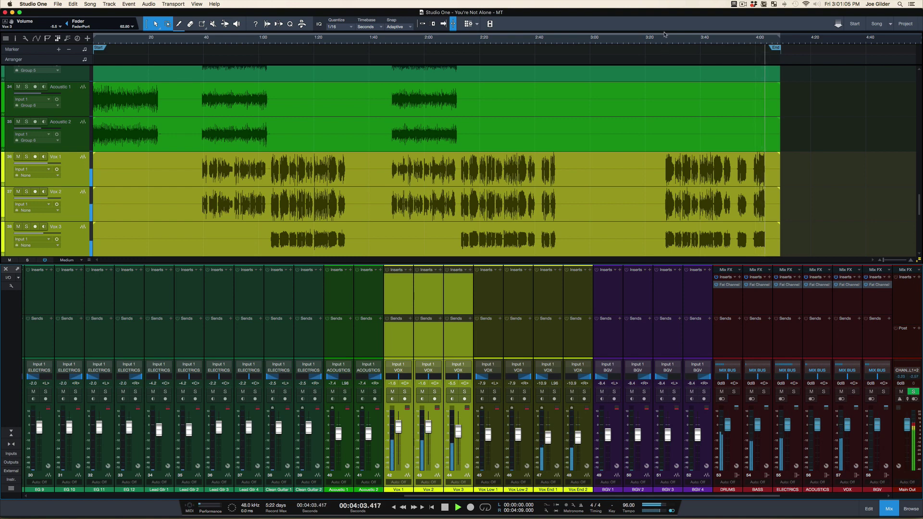
pyautogui.moveTo(665, 35); pyautogui.dragTo(755, 49)
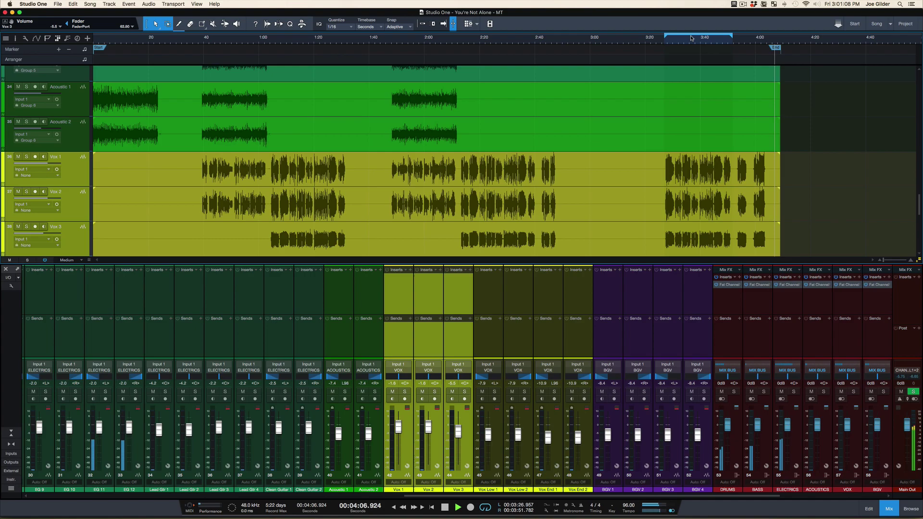
pyautogui.moveTo(912, 442)
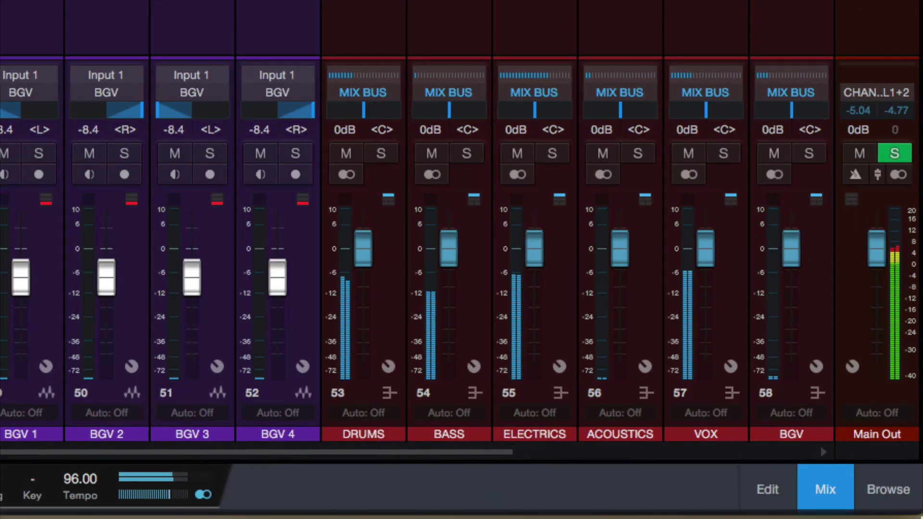
pyautogui.rightClick(892, 311)
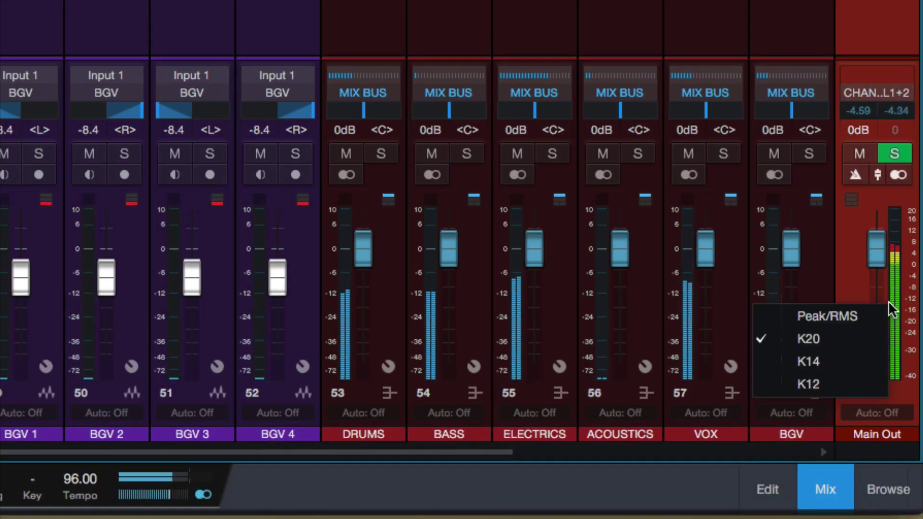
pyautogui.click(870, 318)
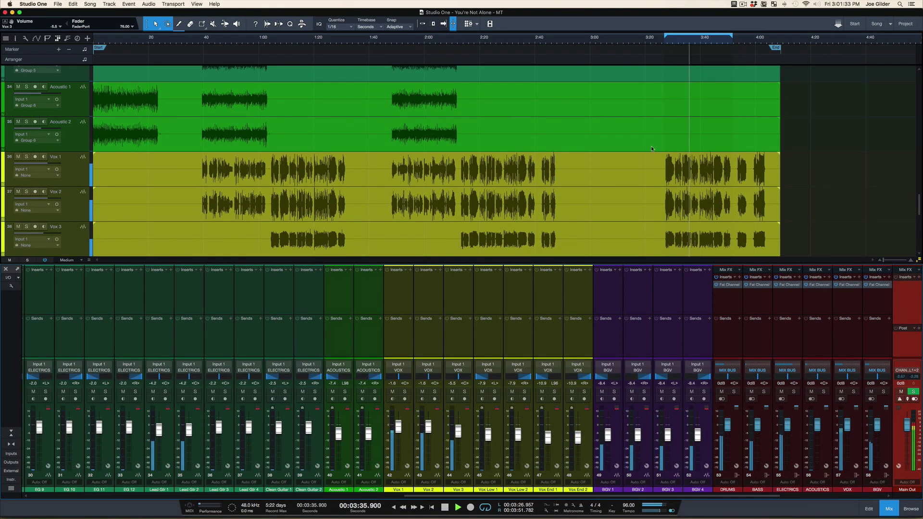
# Step: Select all tracks from Kick In to BGV 4, lower their faders together to bring Bass to -5.1 dB, and loop the whole song
pyautogui.press('F3')
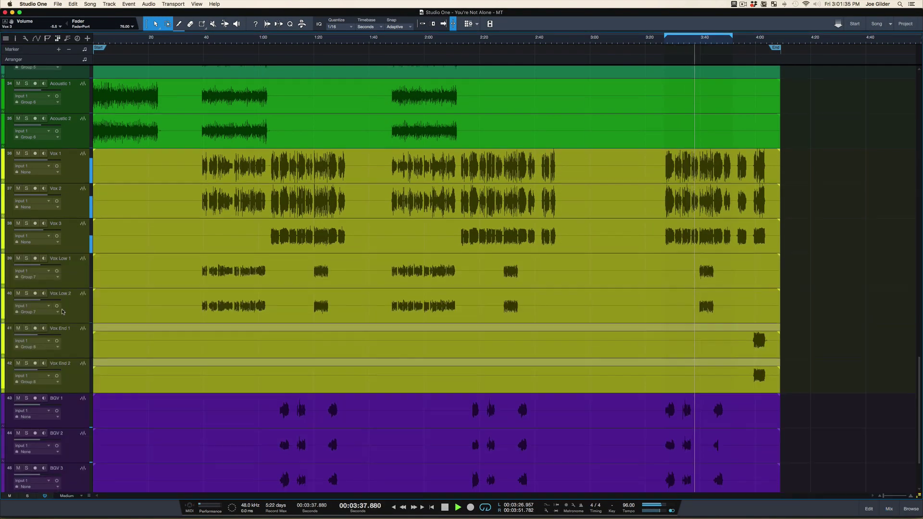
pyautogui.scroll(-3, 168, 211)
pyautogui.scroll(20, 167, 352)
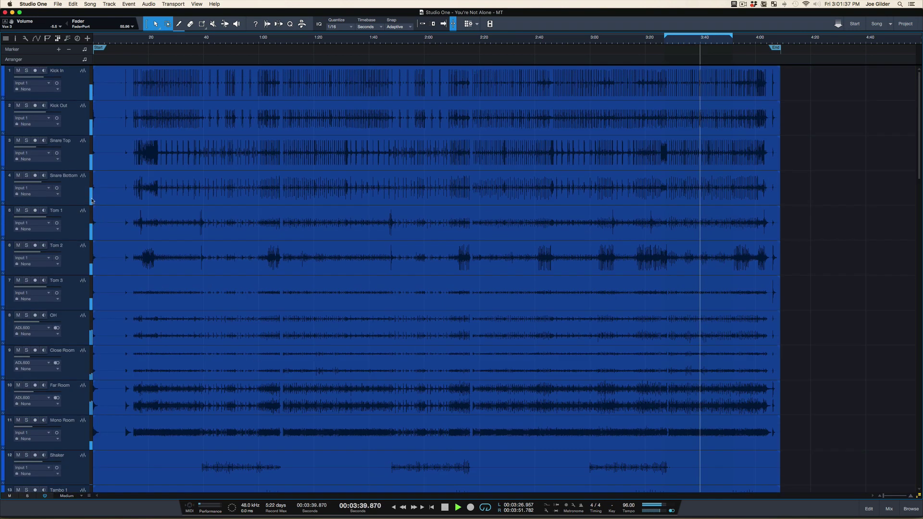
pyautogui.keyDown('shift'); pyautogui.click(79, 81); pyautogui.keyUp('shift')
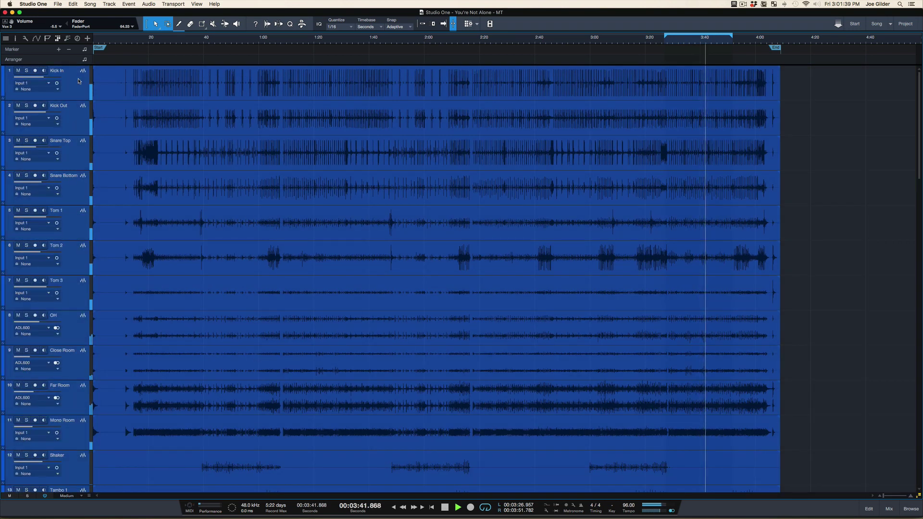
pyautogui.press('p')
pyautogui.press('space')
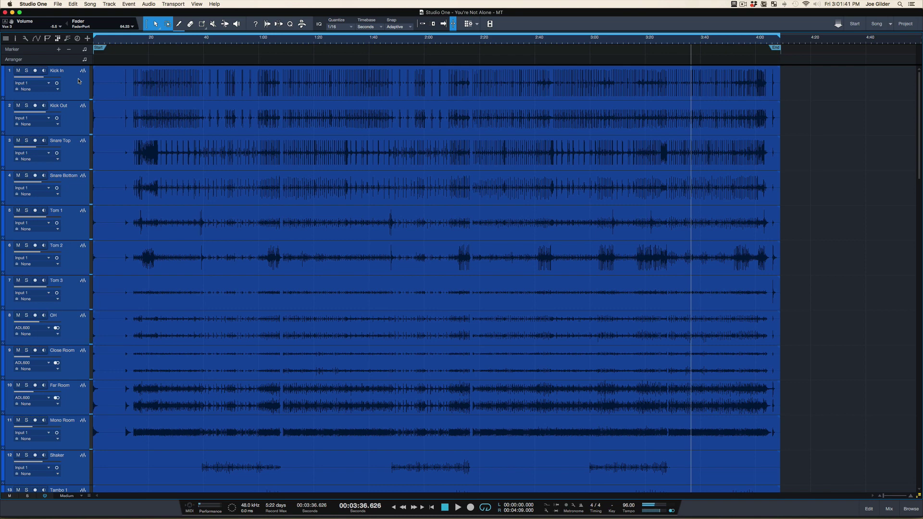
pyautogui.press('space')
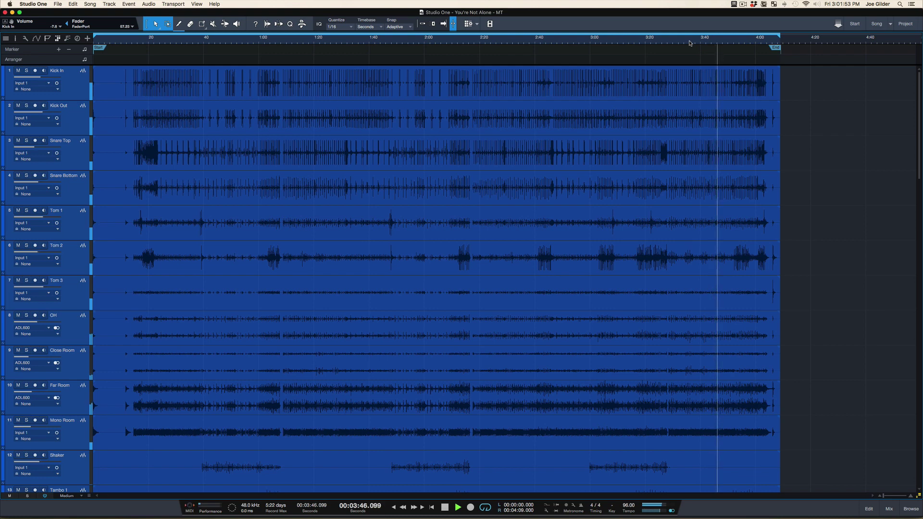
# Step: Select the Vox 1 and Vox 2 tracks and set them to -6.1 dB while replaying from about 3:27
pyautogui.scroll(-5, 724, 114)
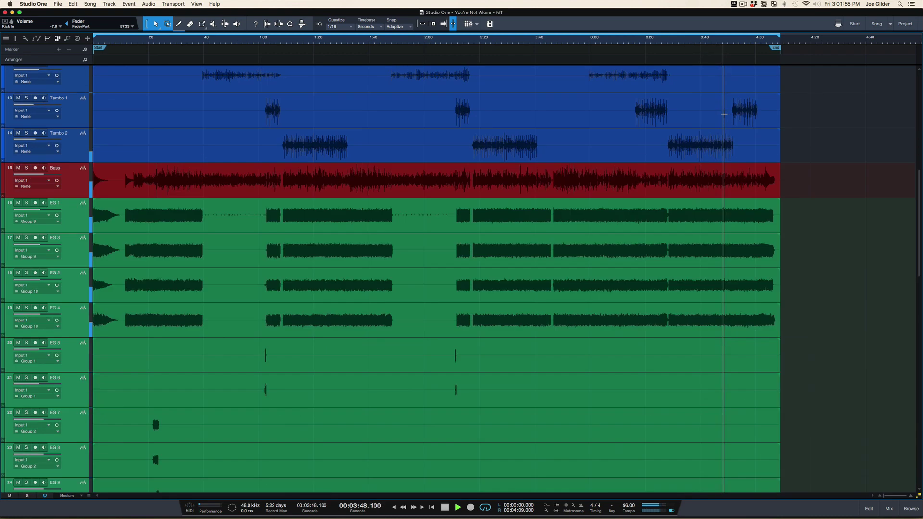
pyautogui.scroll(-8, 724, 114)
pyautogui.click(75, 291)
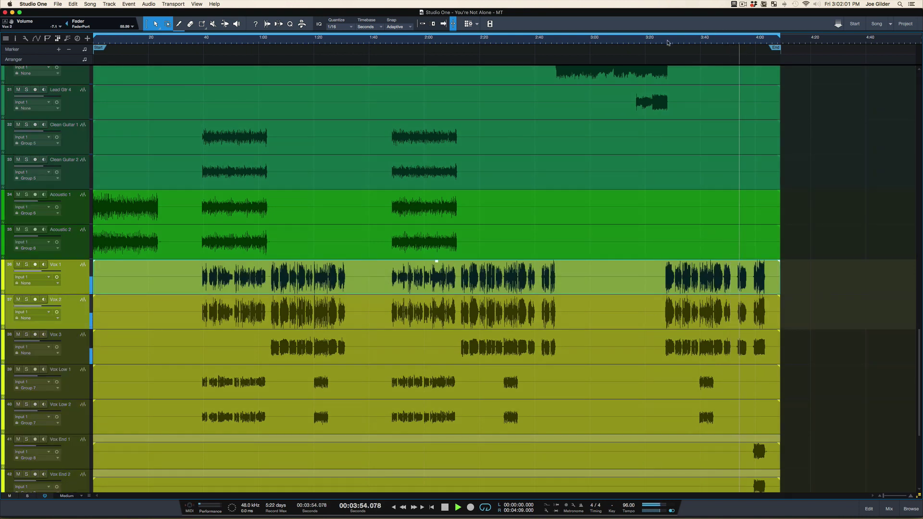
pyautogui.click(668, 42)
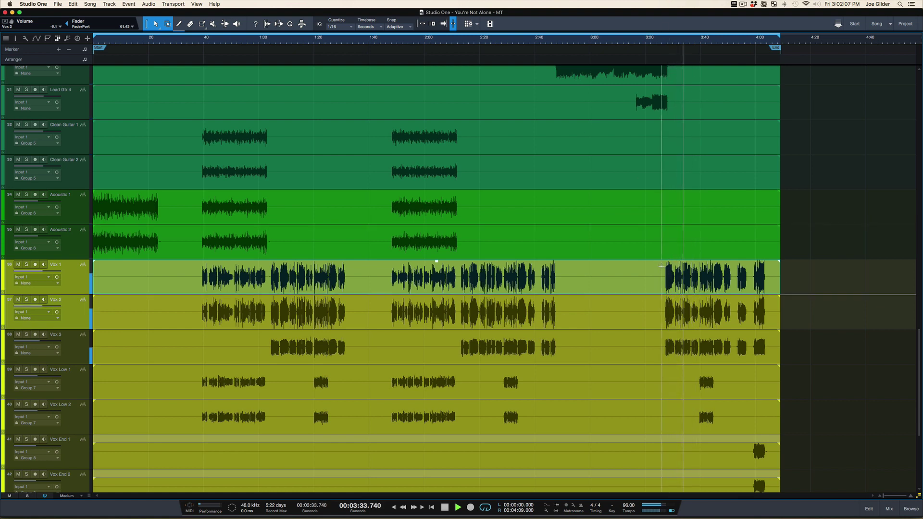
# Step: Set the playback loop over the final vocal section, from about 3:26 to 4:02, and audition it with the mixer shown
pyautogui.moveTo(662, 266)
pyautogui.mouseDown()
pyautogui.moveTo(798, 288)
pyautogui.moveTo(766, 288)
pyautogui.mouseUp()
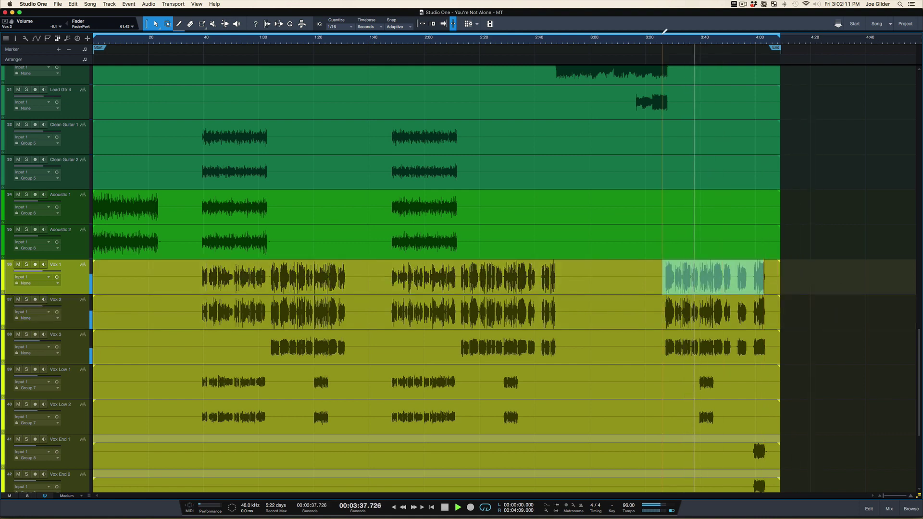
pyautogui.moveTo(663, 34); pyautogui.dragTo(762, 38)
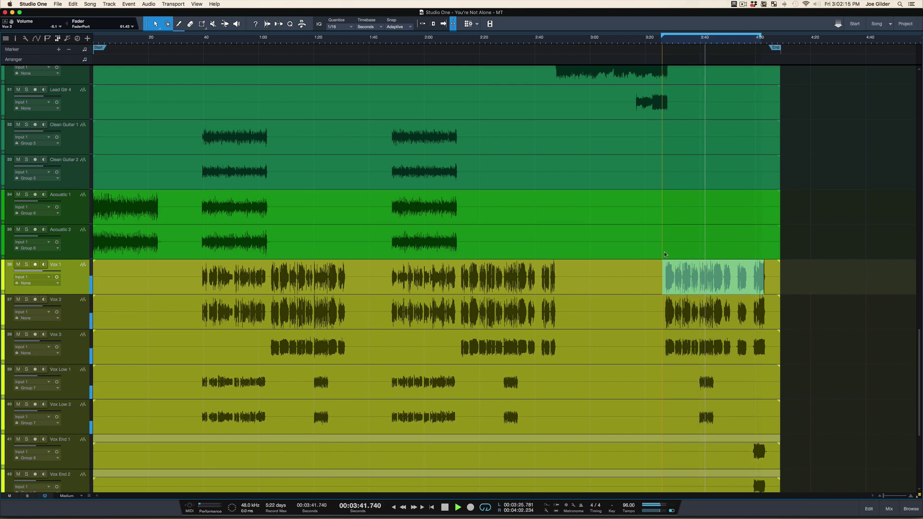
pyautogui.press('F3')
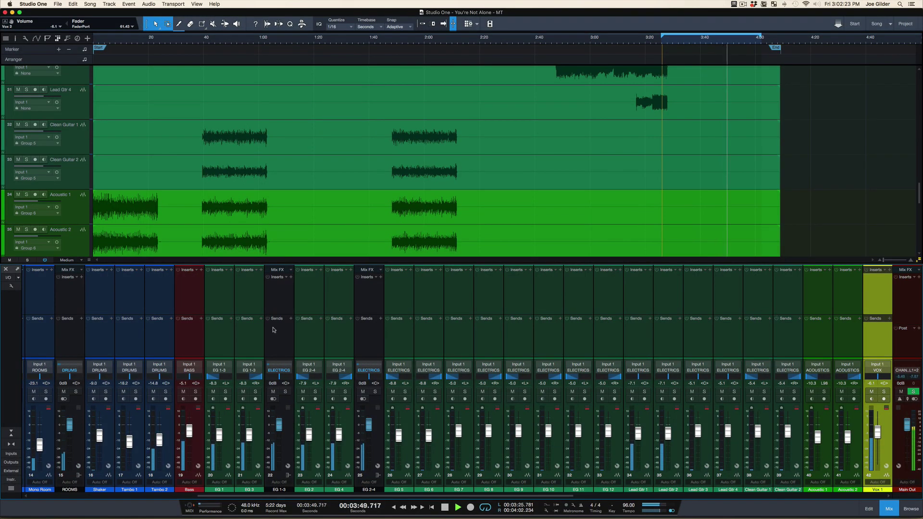
pyautogui.press('space')
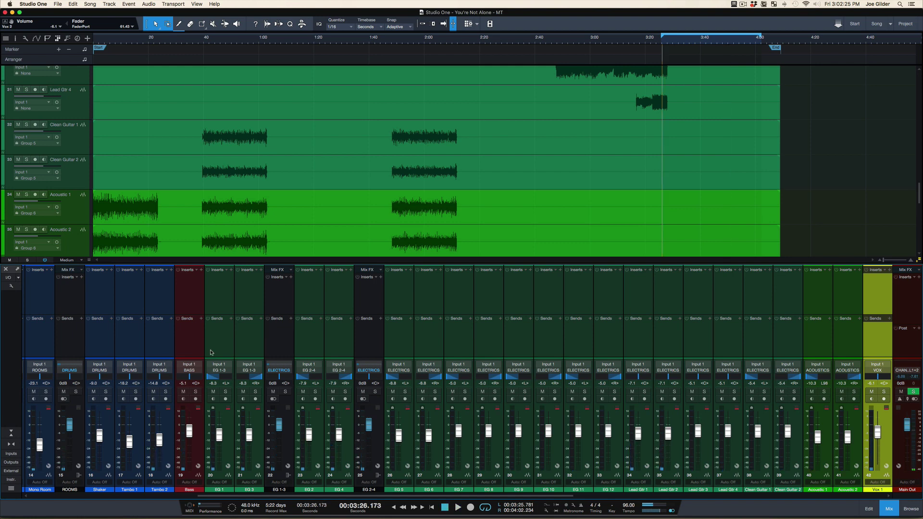
# Step: Select the drum and percussion tracks from Kick In to Tambo 2 and raise them together, bringing Kick In to -4.2 dB
pyautogui.press('F3')
pyautogui.hotkey('shift', 'w')
pyautogui.hotkey('shift', 'w')
pyautogui.hotkey('shift', 'w')
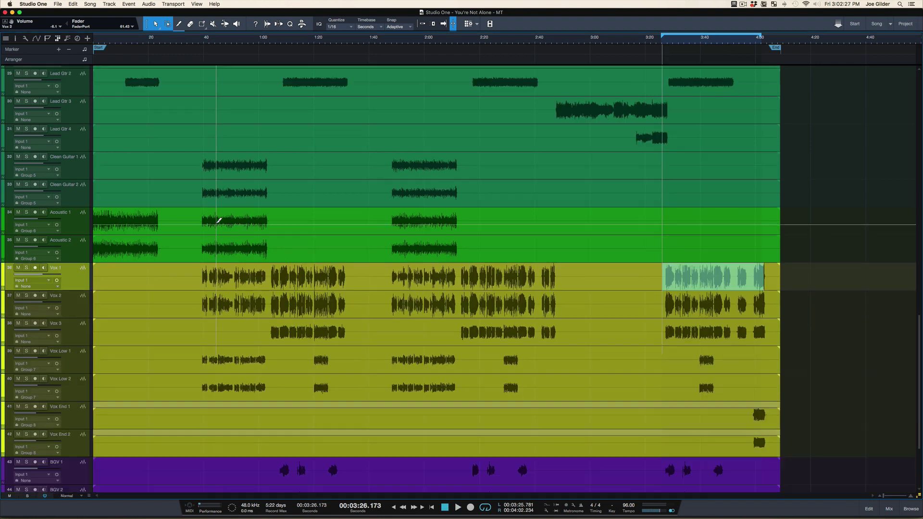
pyautogui.click(81, 176)
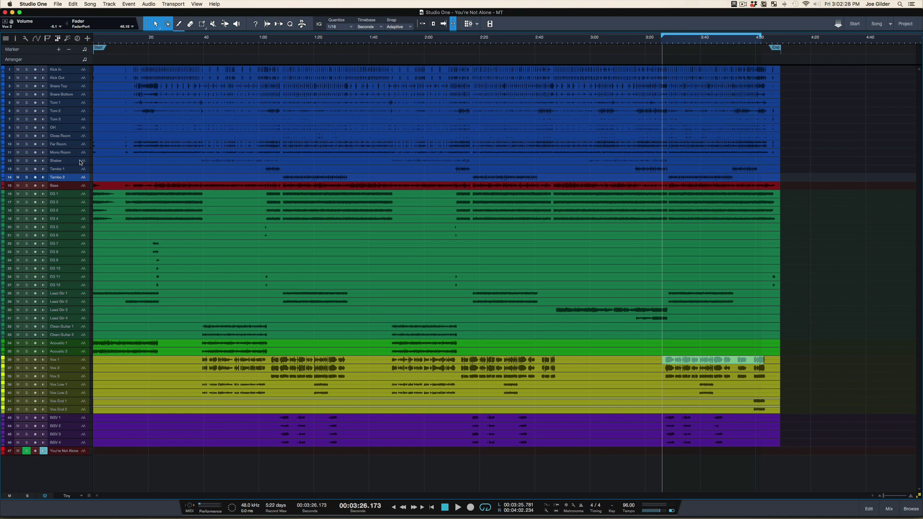
pyautogui.keyDown('shift'); pyautogui.click(72, 72); pyautogui.keyUp('shift')
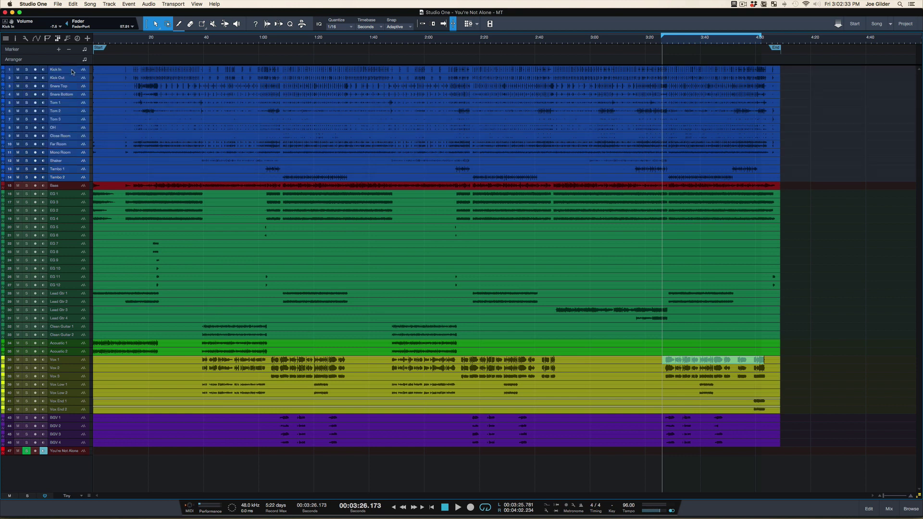
pyautogui.hotkey('shift', 'e')
pyautogui.hotkey('shift', 'e')
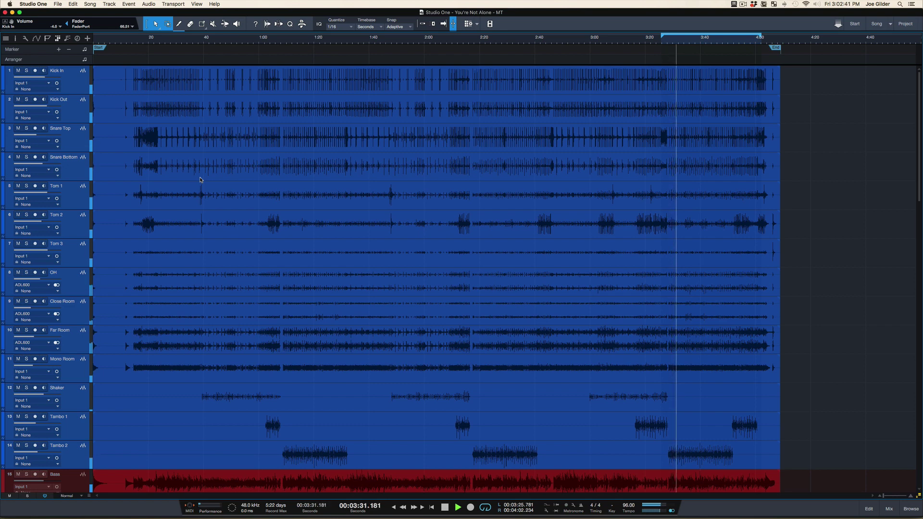
# Step: Briefly solo the room microphones, ending with Far Room, and raise the Far Room level within the full mix
pyautogui.click(77, 328)
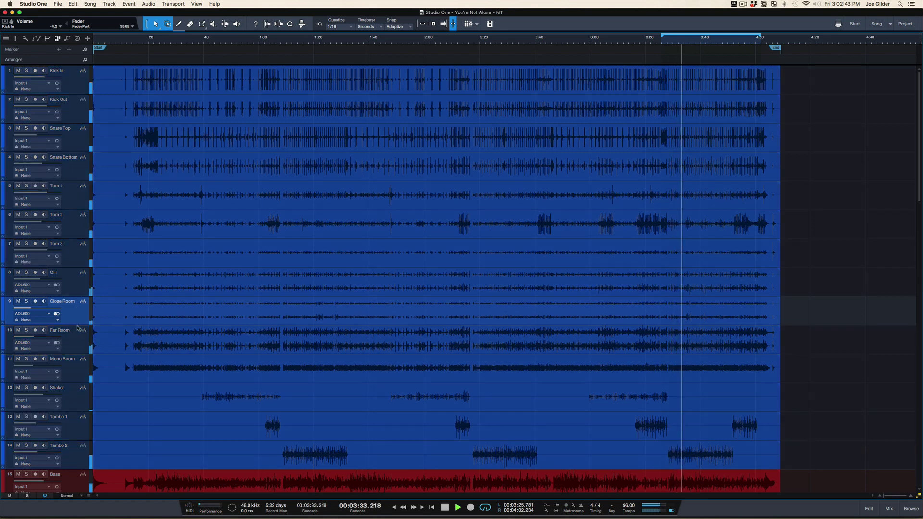
pyautogui.press('s')
pyautogui.press('s')
pyautogui.click(78, 341)
pyautogui.press('s')
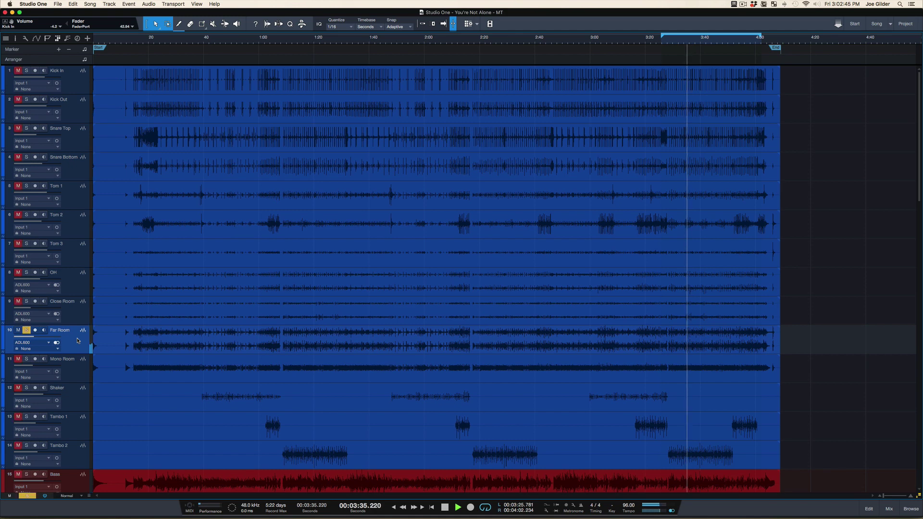
pyautogui.press('s')
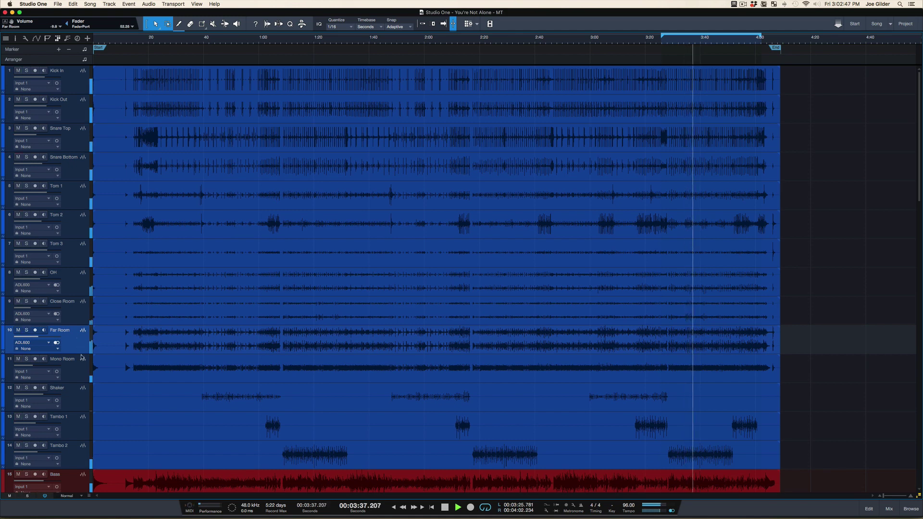
# Step: Raise the Mono Room level and bring the Close Room track up to -17.3 dB
pyautogui.click(82, 367)
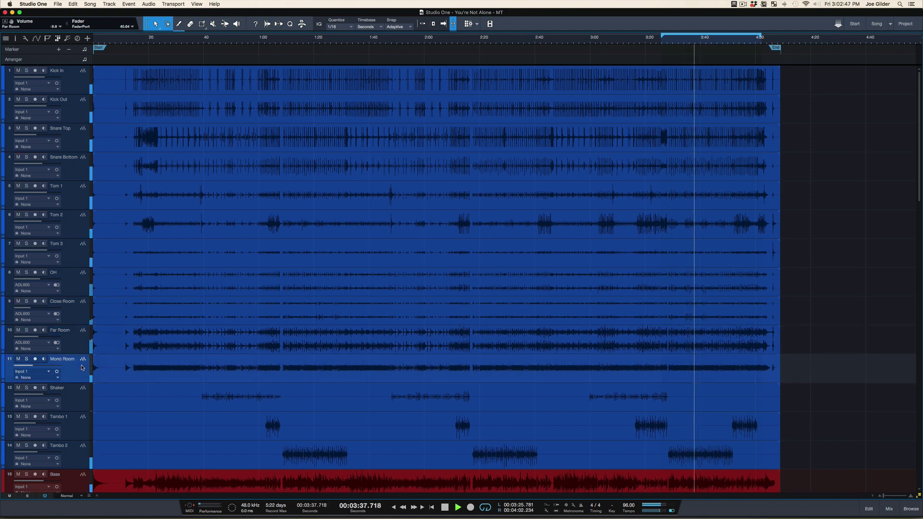
pyautogui.click(82, 317)
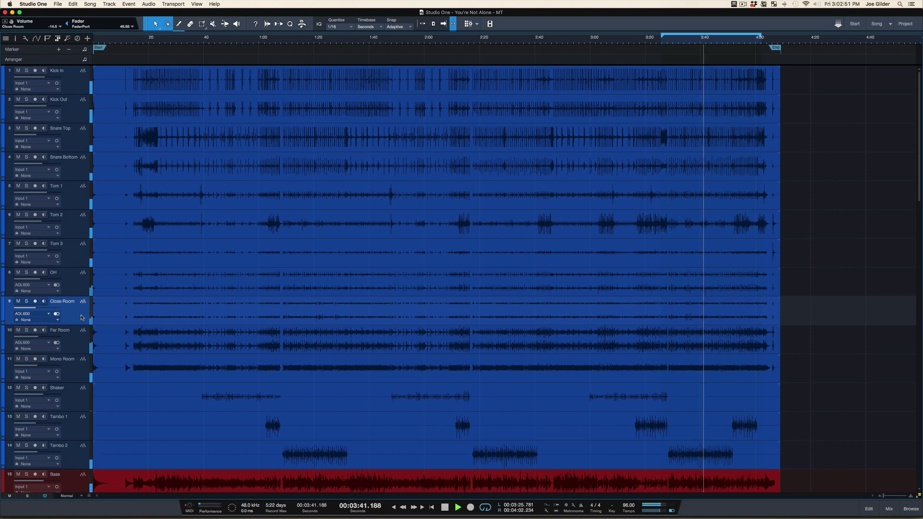
pyautogui.press('F3')
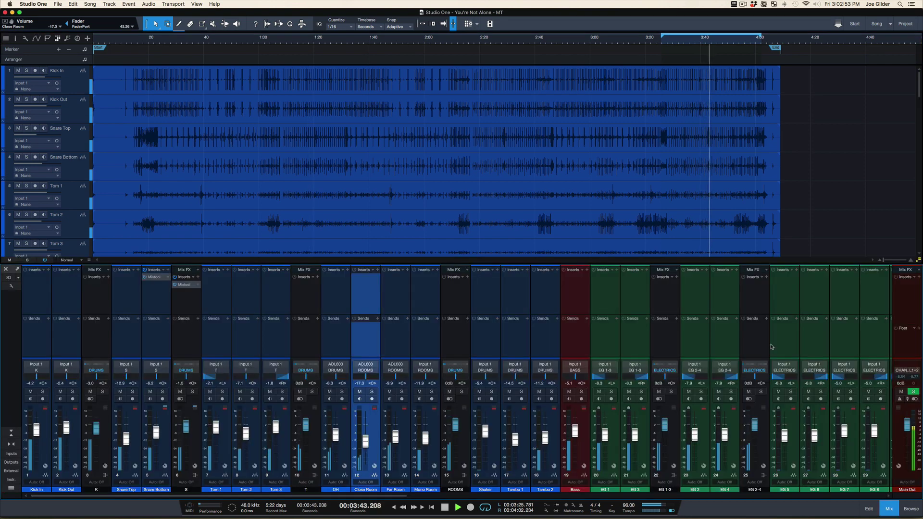
pyautogui.press('F3')
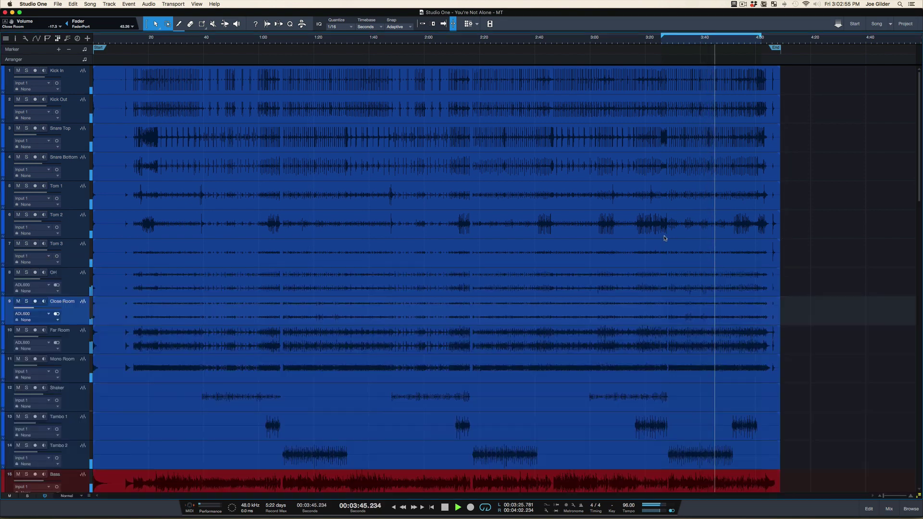
# Step: Raise Snare Top and Snare Bottom together, and raise Kick In and Kick Out as a pair
pyautogui.click(66, 144)
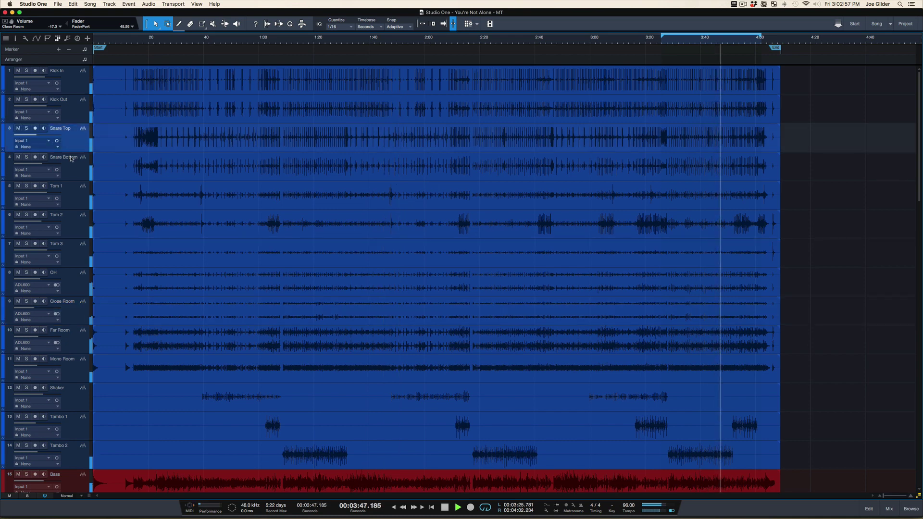
pyautogui.keyDown('shift'); pyautogui.click(72, 161); pyautogui.keyUp('shift')
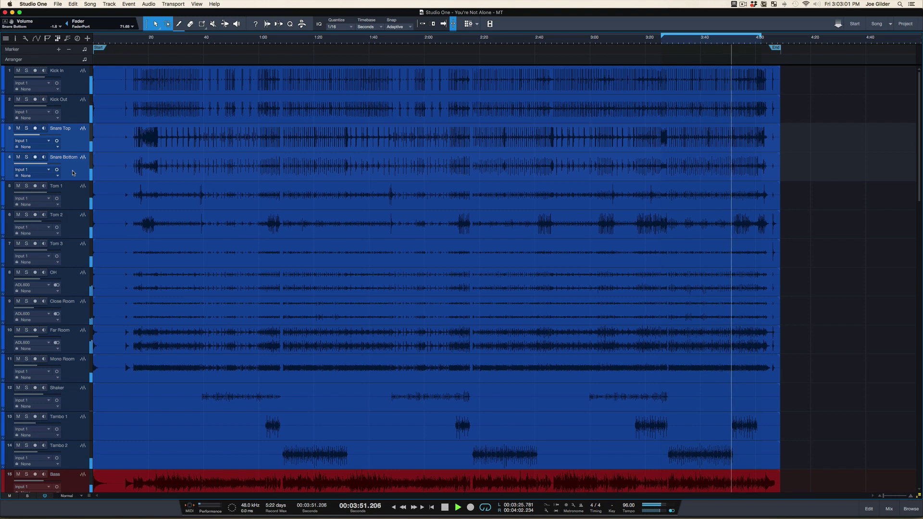
pyautogui.click(72, 81)
pyautogui.keyDown('shift'); pyautogui.click(76, 108); pyautogui.keyUp('shift')
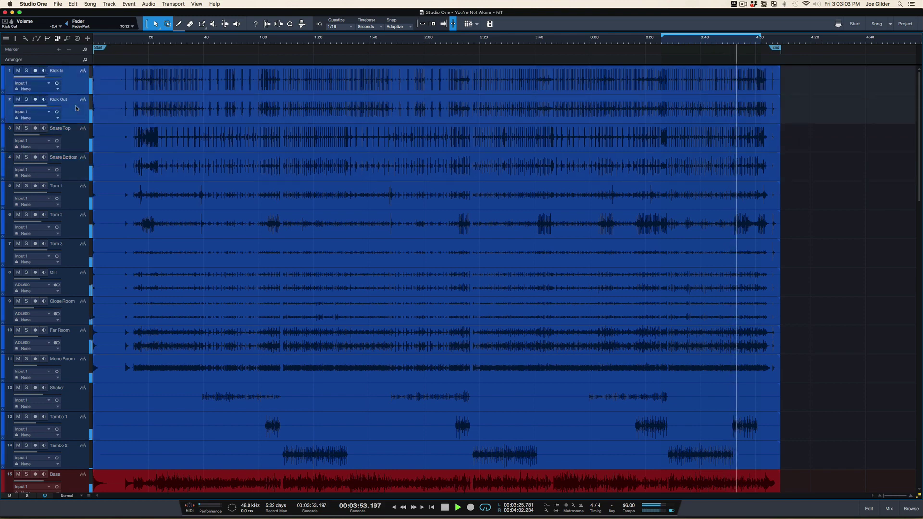
# Step: Show the mixer and raise the Bass track's level to -3.9 dB
pyautogui.press('F3')
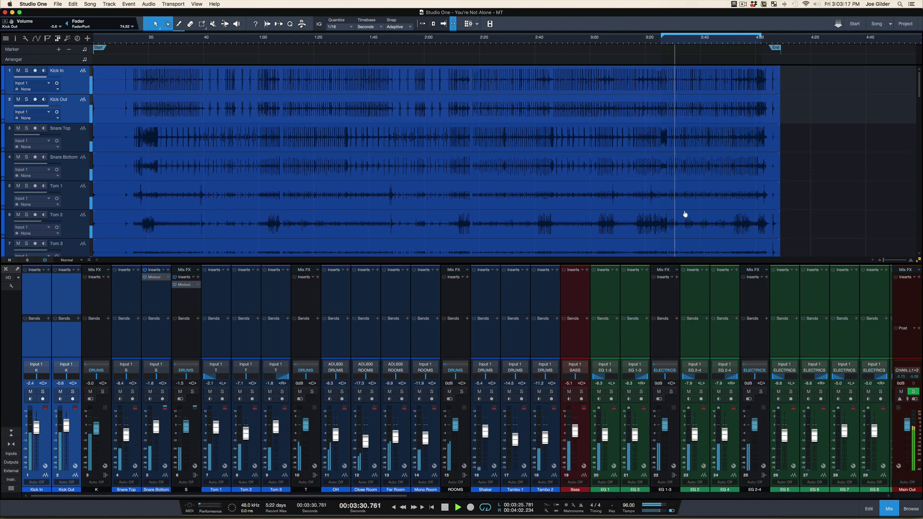
pyautogui.moveTo(580, 428); pyautogui.dragTo(576, 428)
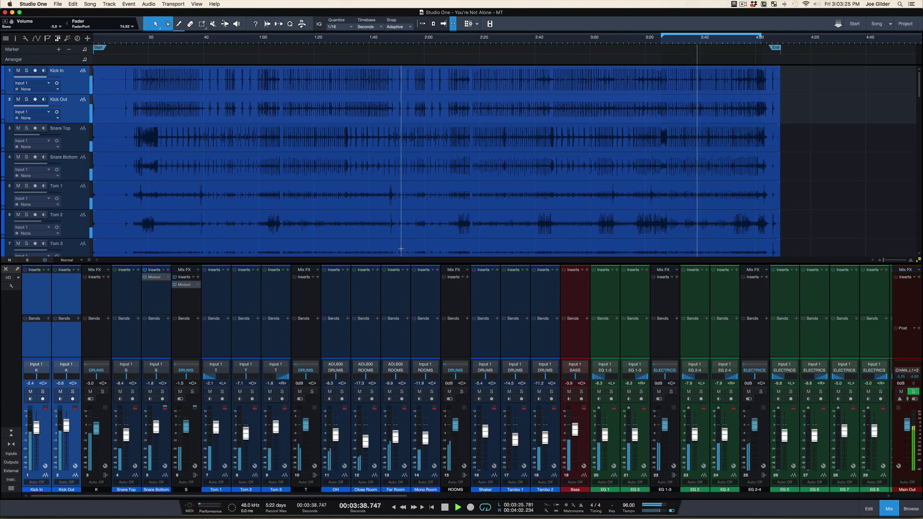
# Step: Audition the OH, Mono Room and Far Room tracks one at a time in solo during playback
pyautogui.click(676, 37)
pyautogui.click(342, 392)
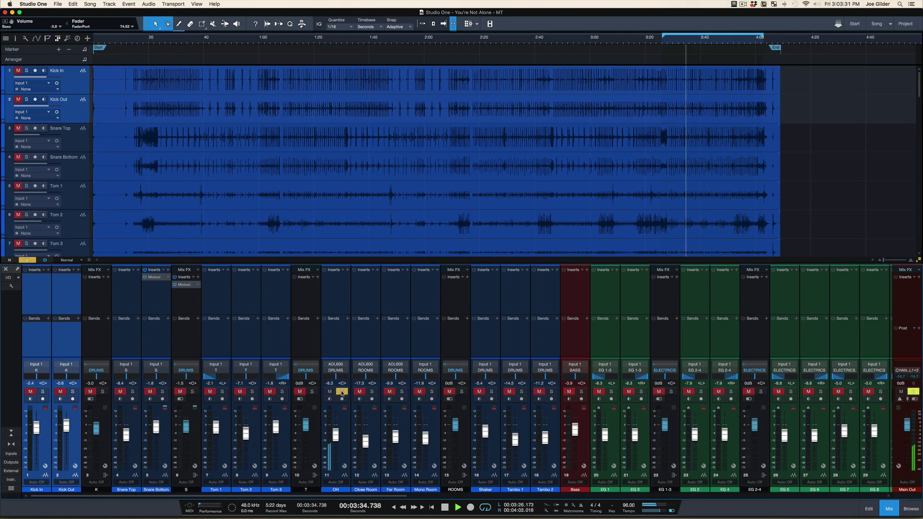
pyautogui.click(342, 392)
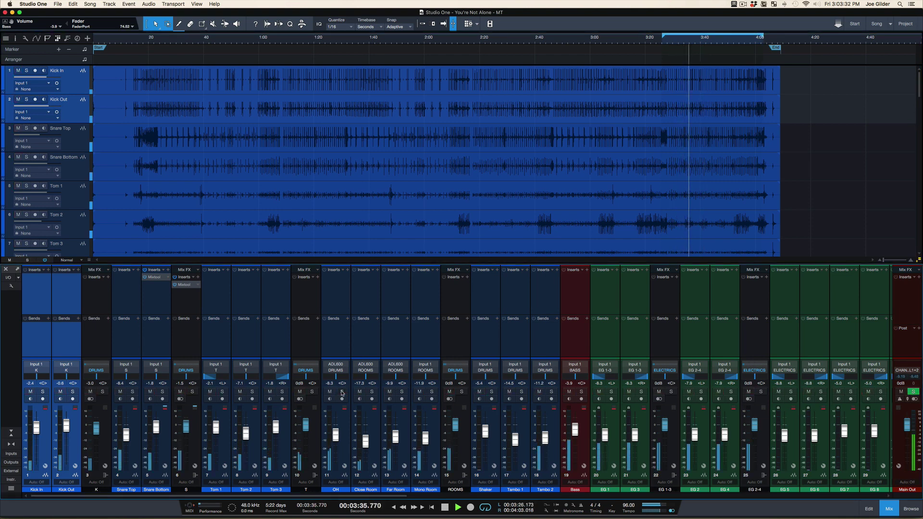
pyautogui.click(431, 392)
pyautogui.click(432, 392)
pyautogui.click(401, 392)
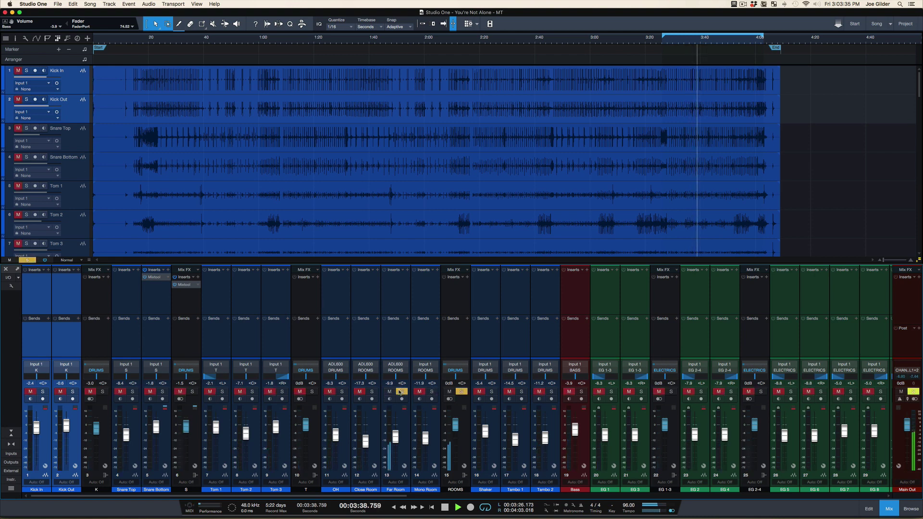
pyautogui.click(401, 392)
# Step: Solo Close Room, Far Room and Mono Room together and compare them with the full mix
pyautogui.click(372, 391)
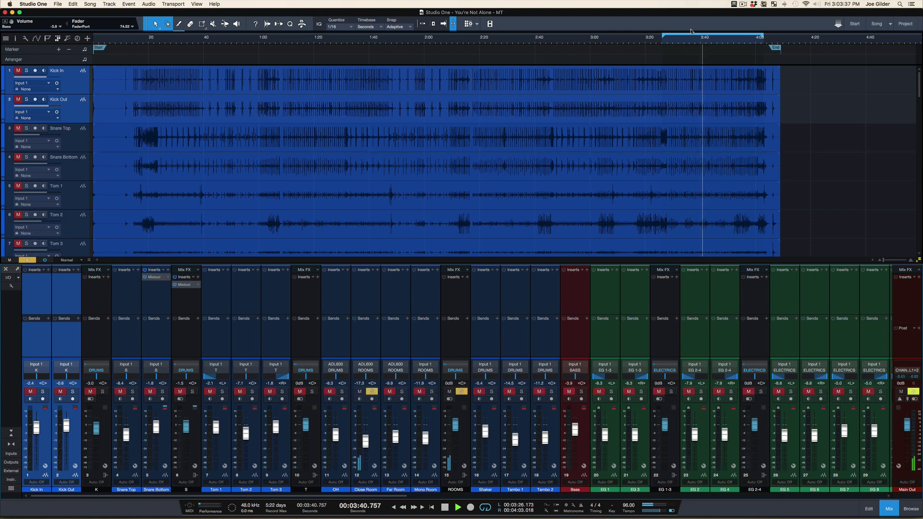
pyautogui.click(399, 392)
pyautogui.click(432, 392)
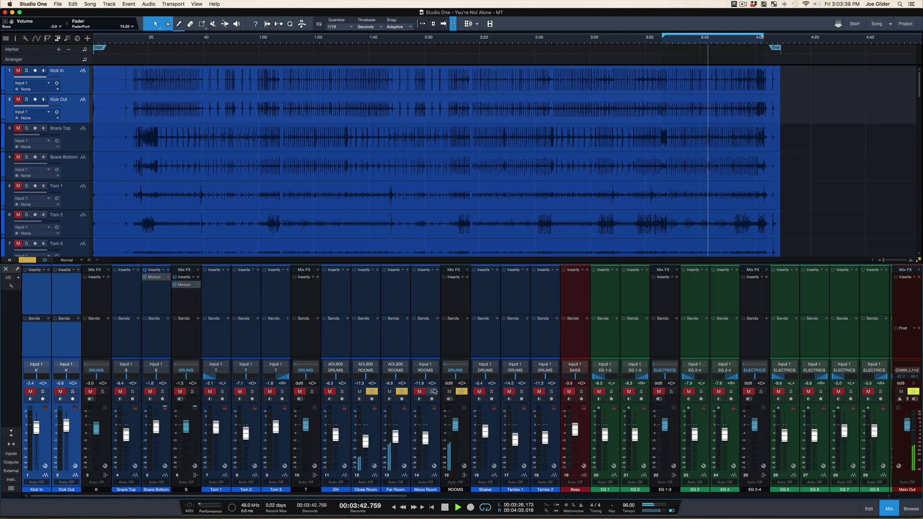
pyautogui.click(697, 40)
pyautogui.click(690, 43)
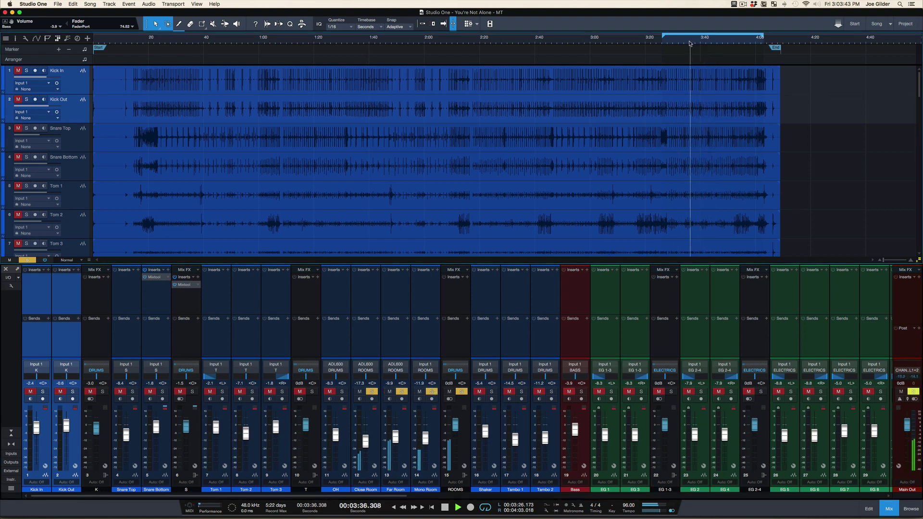
pyautogui.click(343, 392)
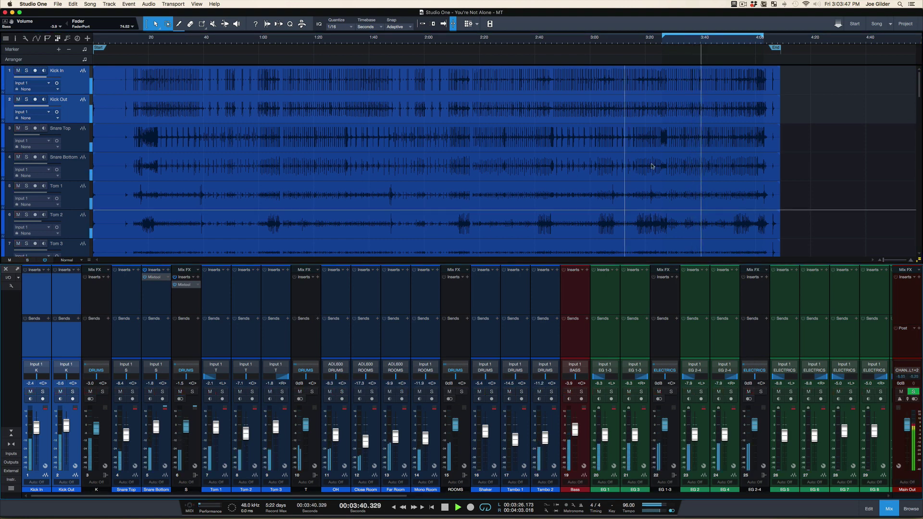
pyautogui.click(461, 392)
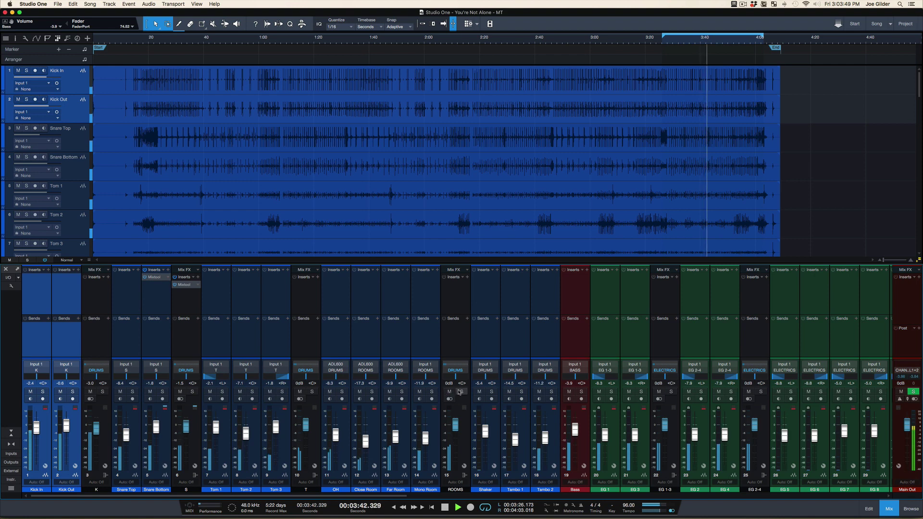
pyautogui.click(699, 46)
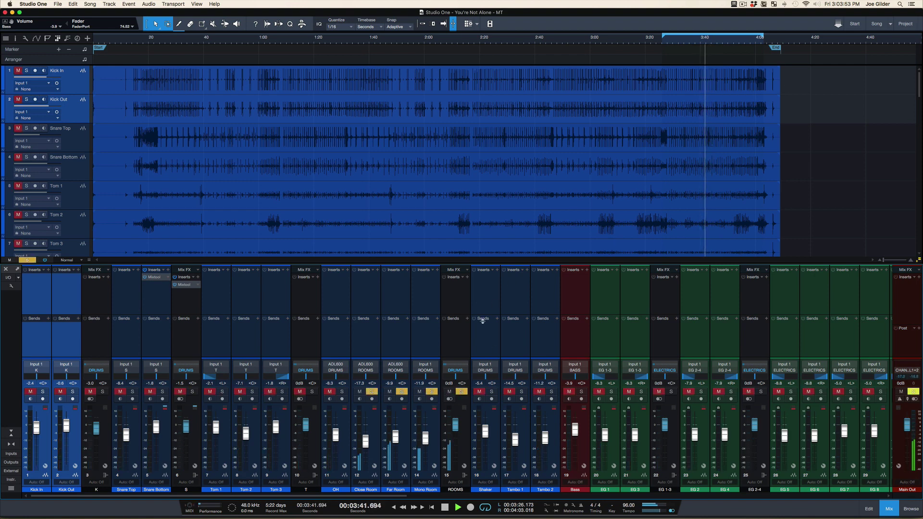
pyautogui.click(459, 392)
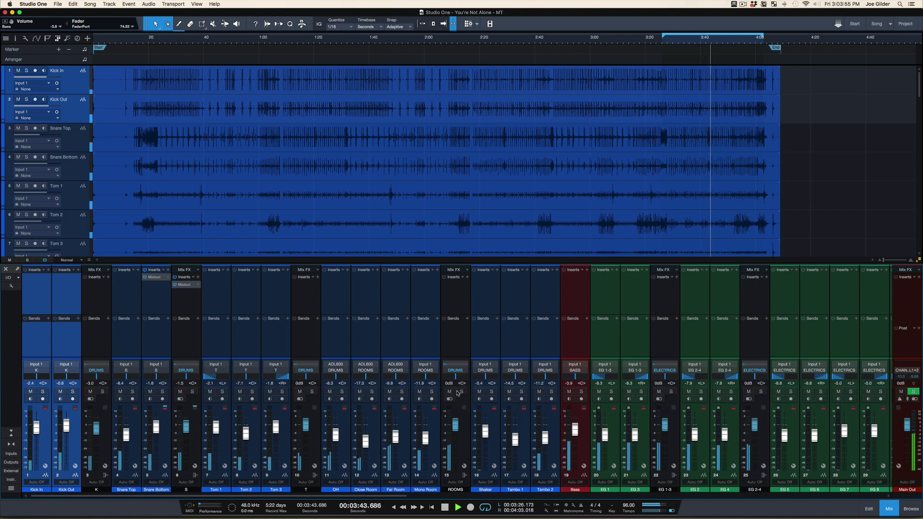
# Step: Mute the ROOMS bus, check the OH track in solo, mute OH as well, and stop playback
pyautogui.click(449, 392)
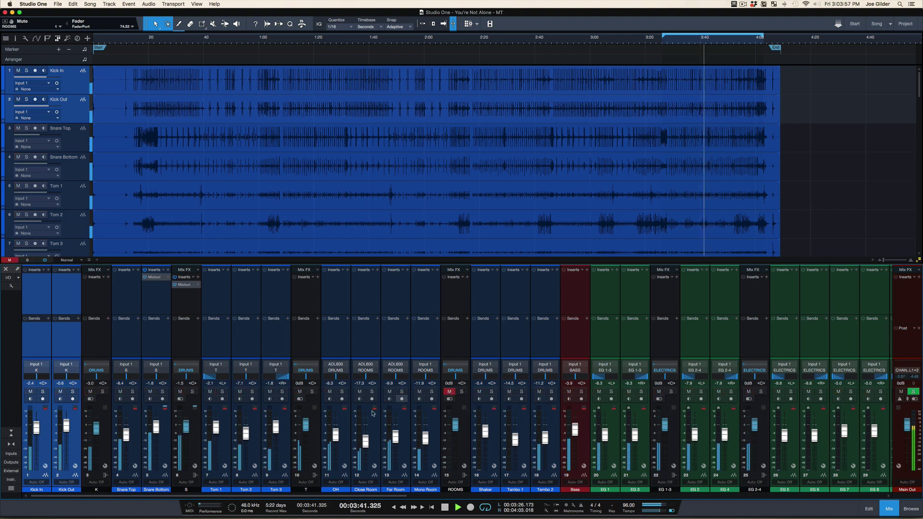
pyautogui.click(341, 392)
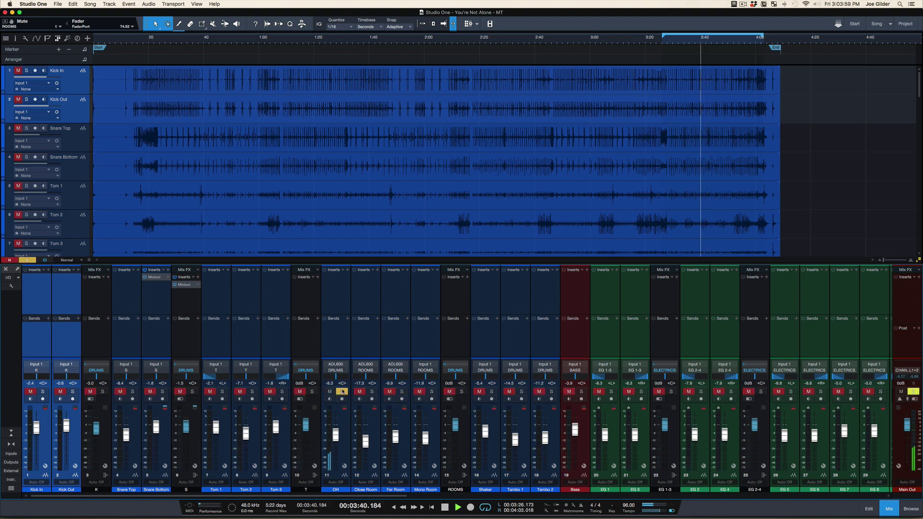
pyautogui.click(342, 392)
pyautogui.click(329, 392)
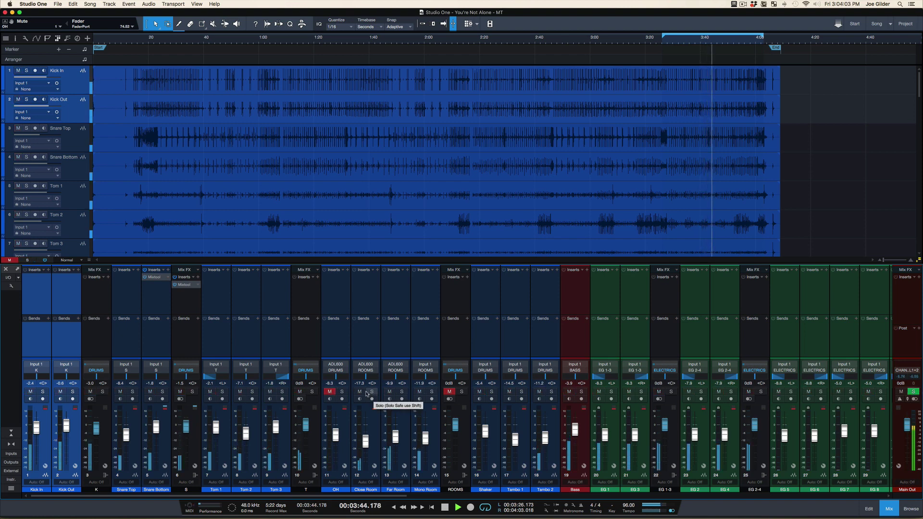
pyautogui.press('space')
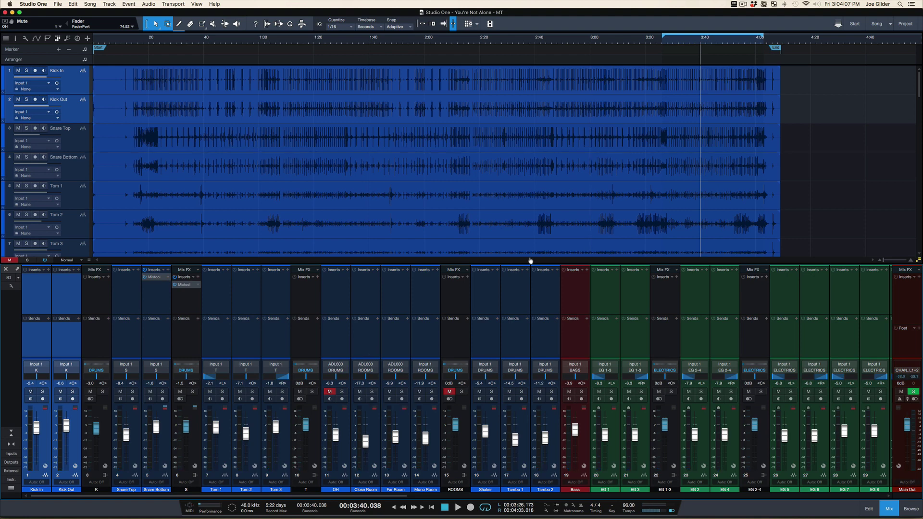
# Step: Solo the DRUMS bus and listen to the drums without the rooms and overheads
pyautogui.hscroll(15, 460, 356)
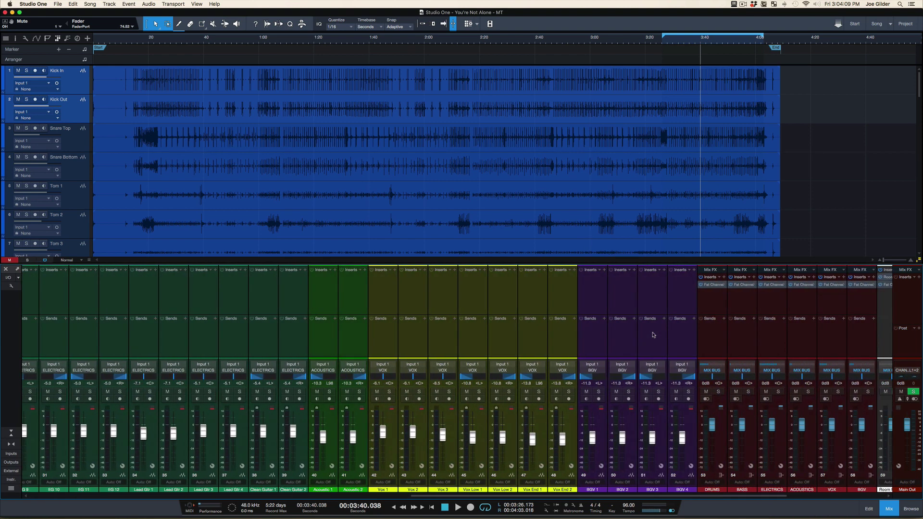
pyautogui.click(607, 391)
pyautogui.press('space')
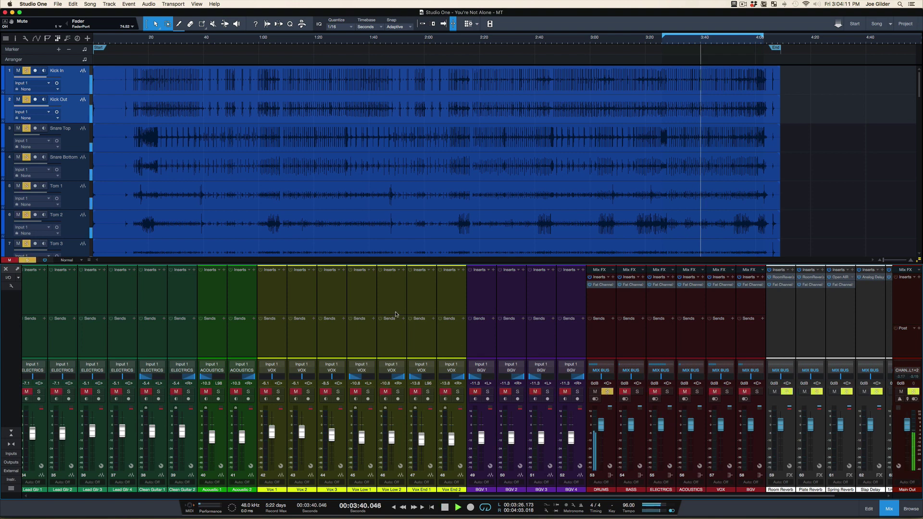
pyautogui.hscroll(-5, 306, 311)
pyautogui.hscroll(-10, 305, 310)
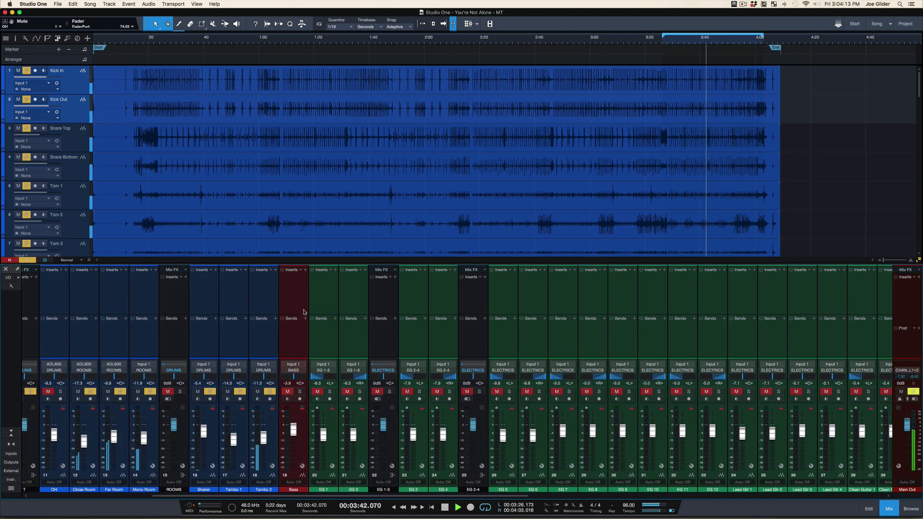
# Step: Listen to the Tambo 2 track exclusively in solo, then release its solo
pyautogui.keyDown('alt'); pyautogui.click(272, 394); pyautogui.keyUp('alt')
pyautogui.keyDown('alt'); pyautogui.click(272, 394); pyautogui.keyUp('alt')
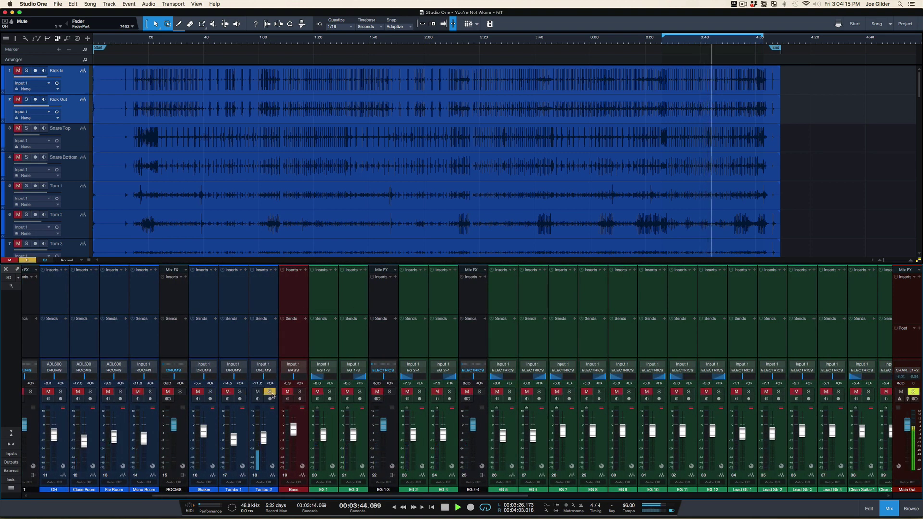
pyautogui.press('KP_Subtract')
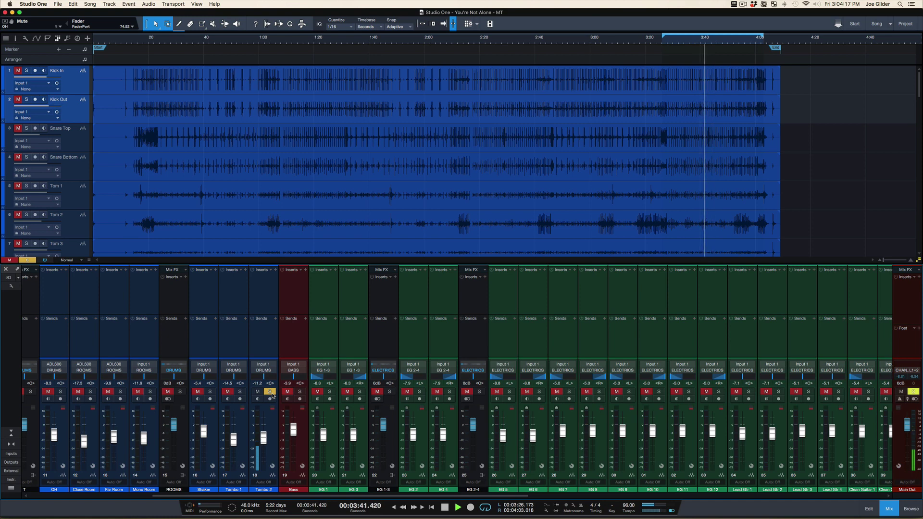
pyautogui.click(270, 392)
# Step: With only the DRUMS bus soloed, pull Tambo 2 fully down and bring it back up to -17.9 dB
pyautogui.hscroll(10, 370, 322)
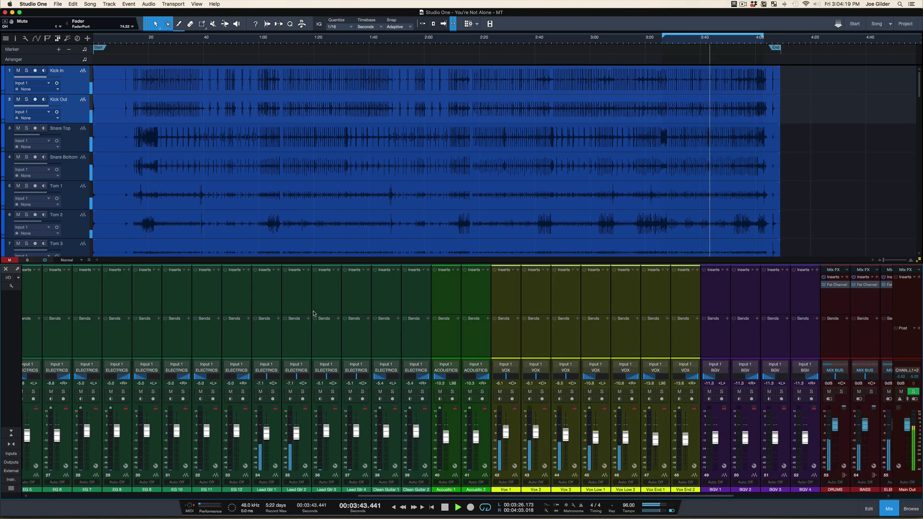
pyautogui.click(521, 391)
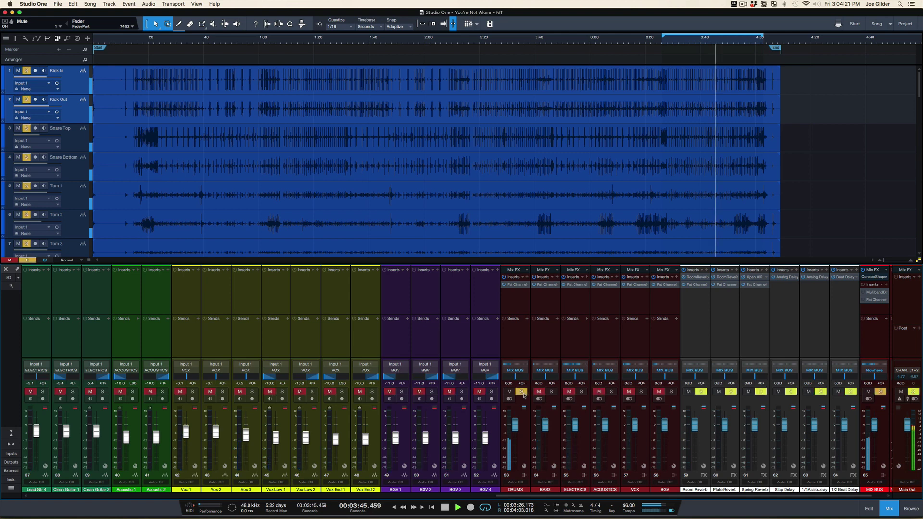
pyautogui.hscroll(-8, 417, 357)
pyautogui.hscroll(-6, 417, 357)
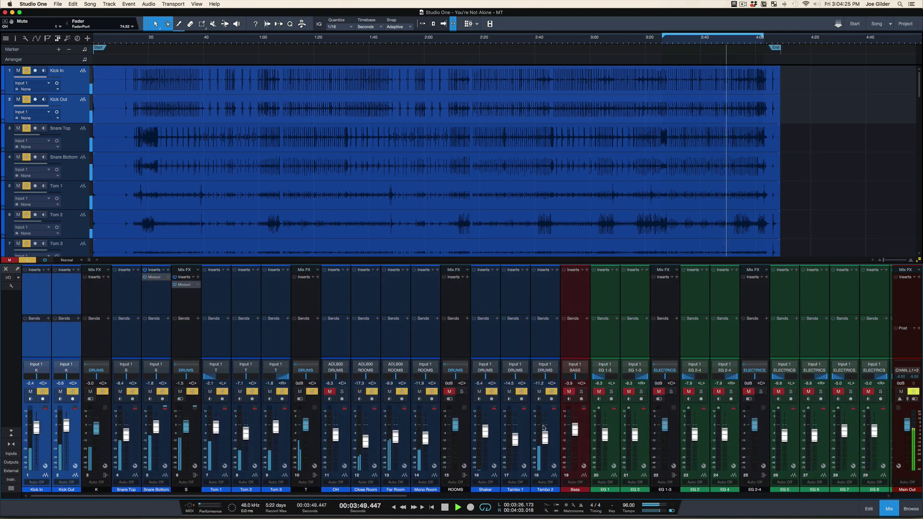
pyautogui.press('KP_Subtract')
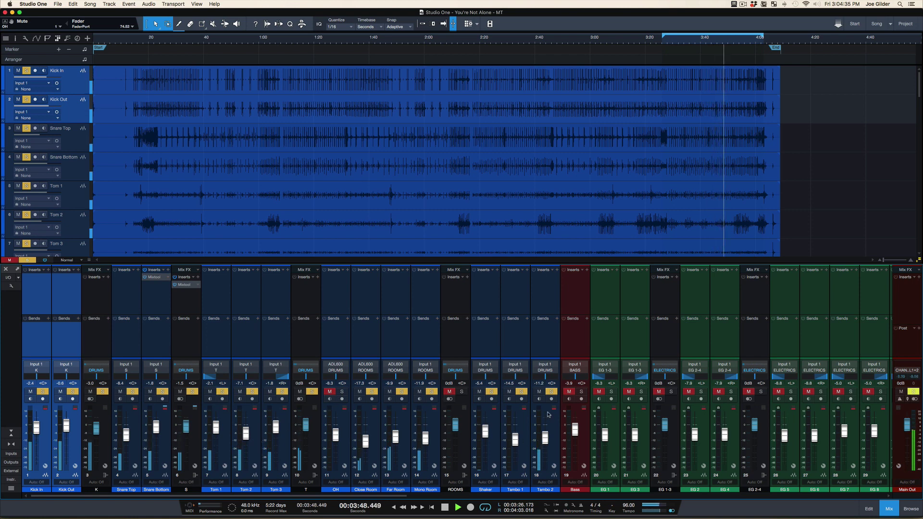
pyautogui.moveTo(545, 435); pyautogui.dragTo(546, 478)
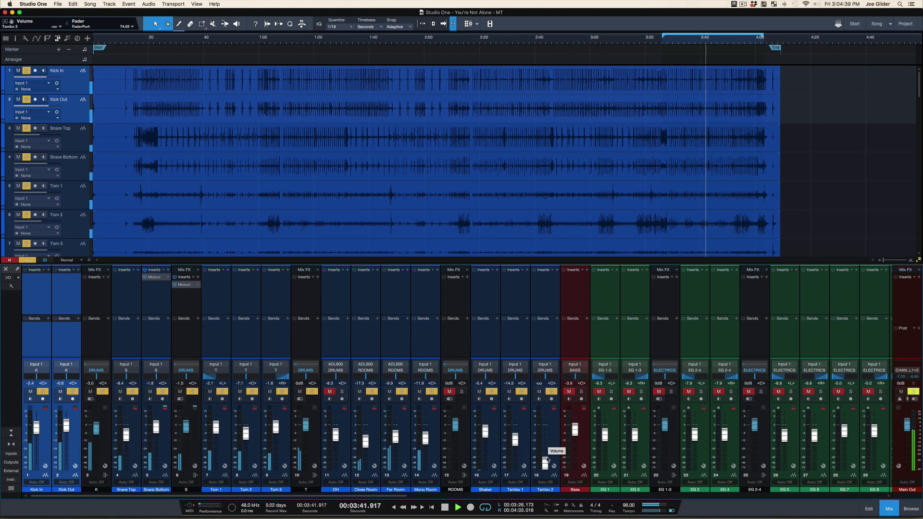
pyautogui.moveTo(546, 461); pyautogui.dragTo(547, 439)
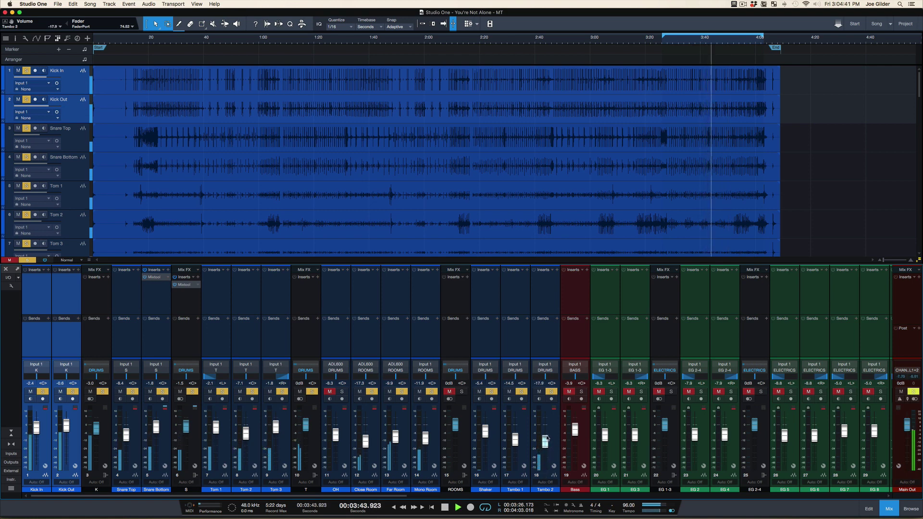
# Step: Stop playback, clear the solo, and unmute the ROOMS bus and the OH track
pyautogui.press('space')
pyautogui.keyDown('super'); pyautogui.click(521, 392); pyautogui.keyUp('super')
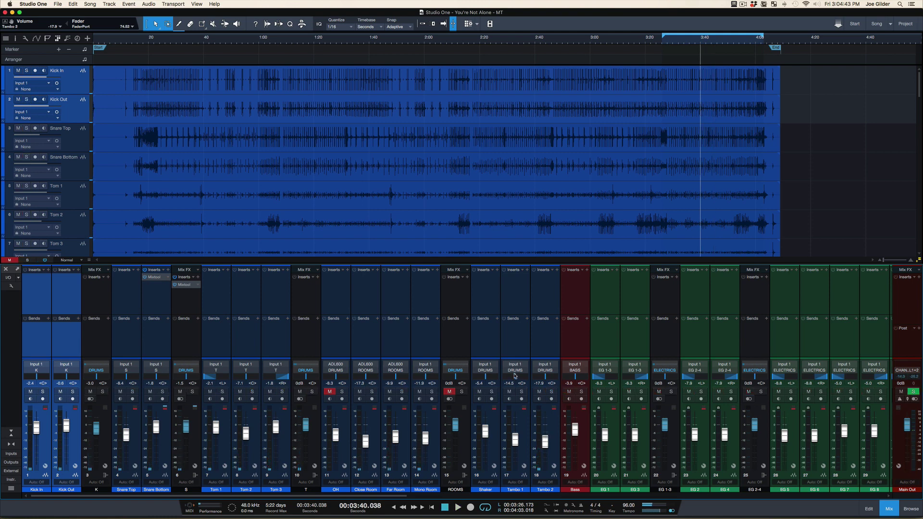
pyautogui.click(449, 392)
pyautogui.click(330, 392)
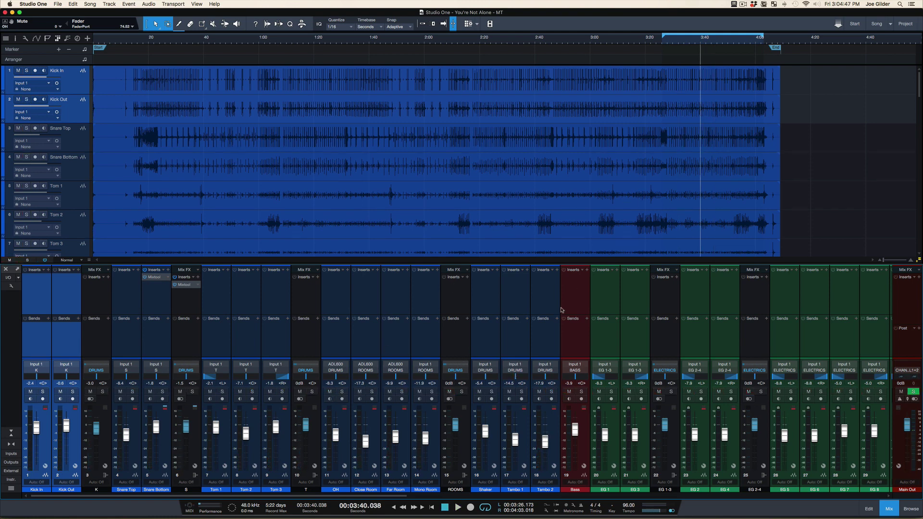
# Step: Play the full mix from near the start of the loop range with the mix buses in view
pyautogui.hscroll(11, 561, 310)
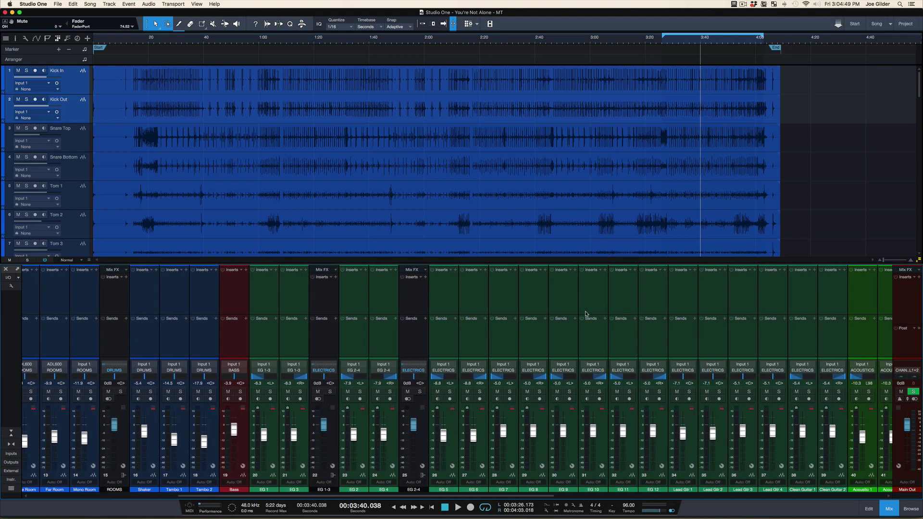
pyautogui.hscroll(15, 585, 315)
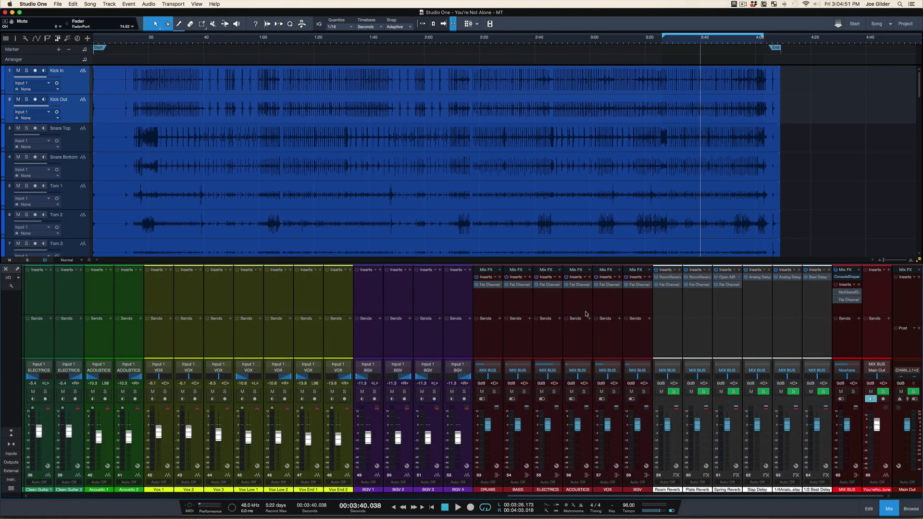
pyautogui.click(666, 41)
pyautogui.press('space')
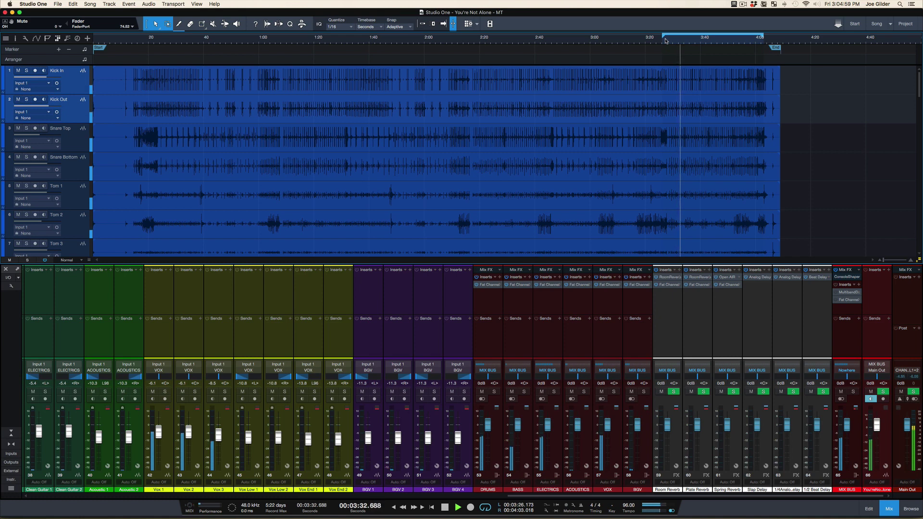
# Step: Mute the ROOMS bus while the full mix plays
pyautogui.hscroll(-15, 406, 308)
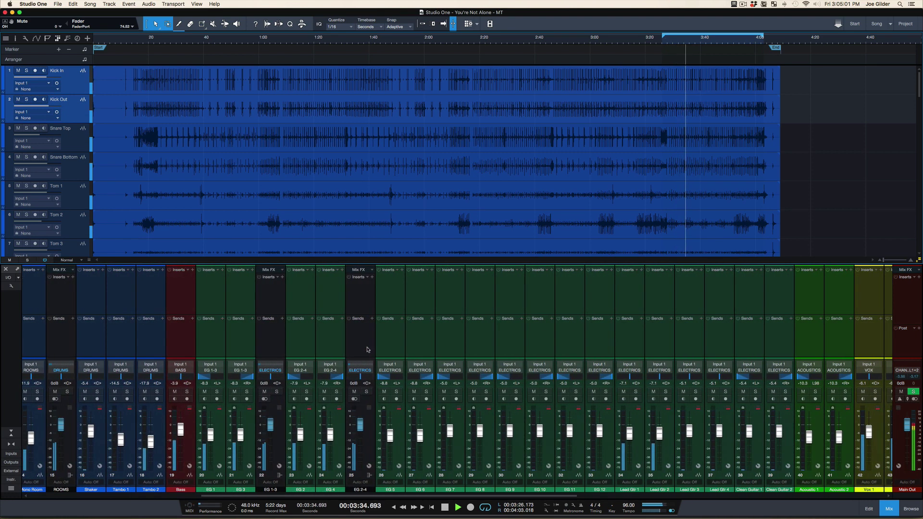
pyautogui.hscroll(-1, 241, 337)
pyautogui.hscroll(-3, 152, 337)
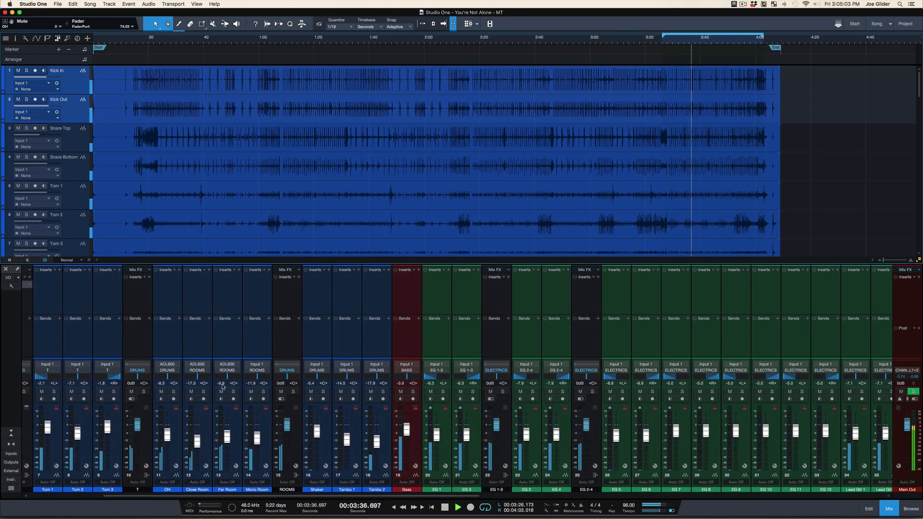
pyautogui.click(281, 392)
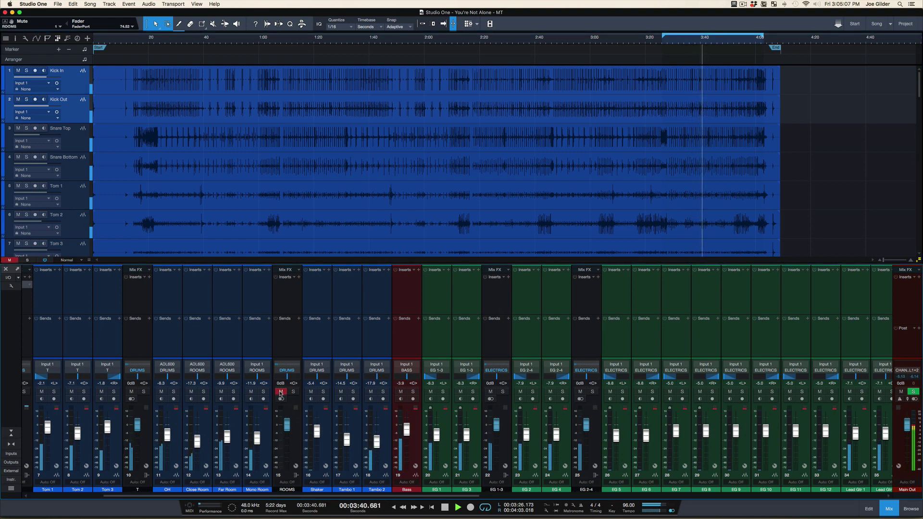
# Step: Unmute the ROOMS bus, lower Far Room to -16.7 dB and raise Mono Room to -8.6 dB
pyautogui.click(281, 391)
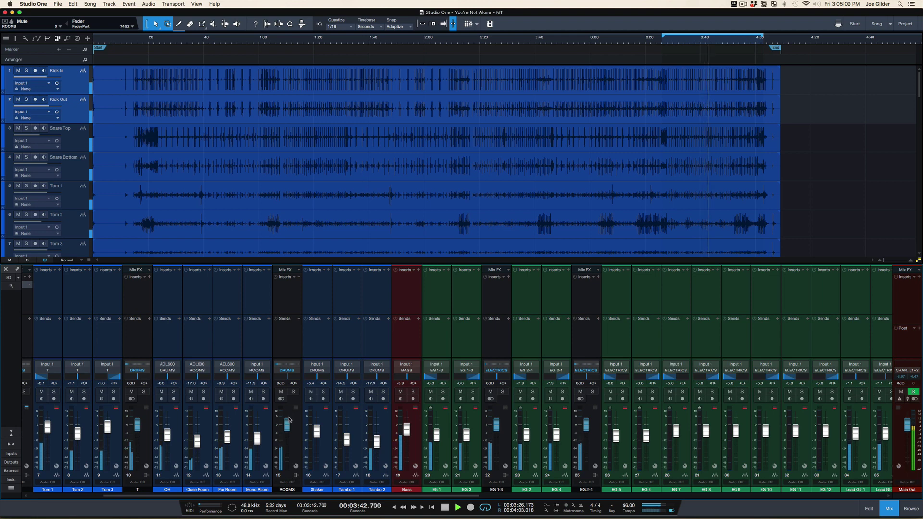
pyautogui.moveTo(227, 437); pyautogui.dragTo(257, 436)
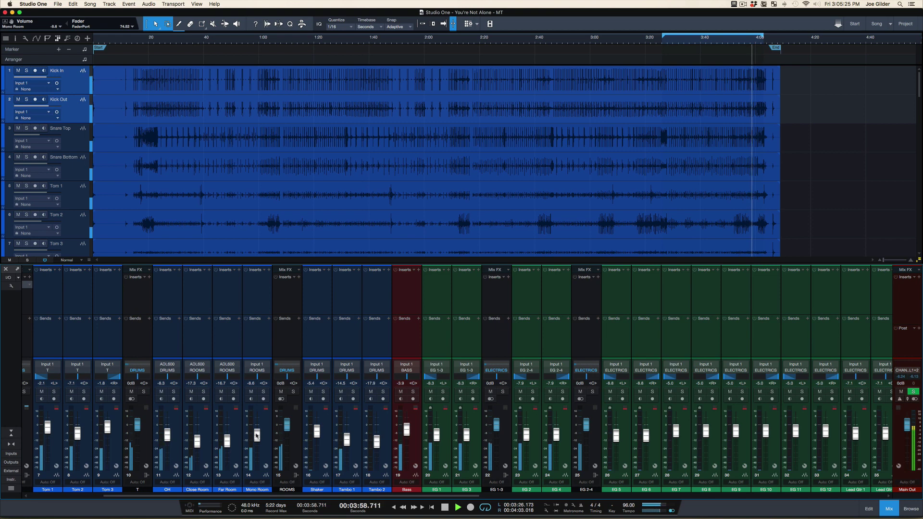
# Step: Hide the mixer, then stop playback and turn off looping
pyautogui.press('F3')
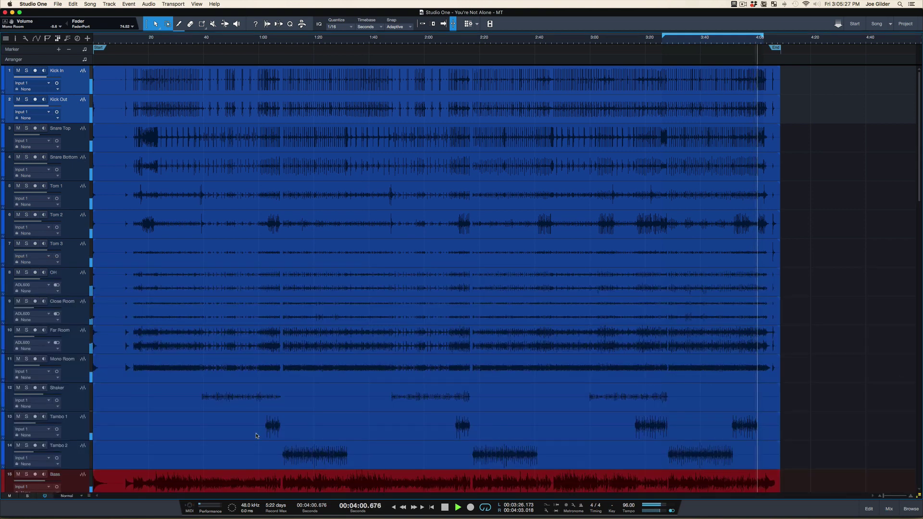
pyautogui.press('space')
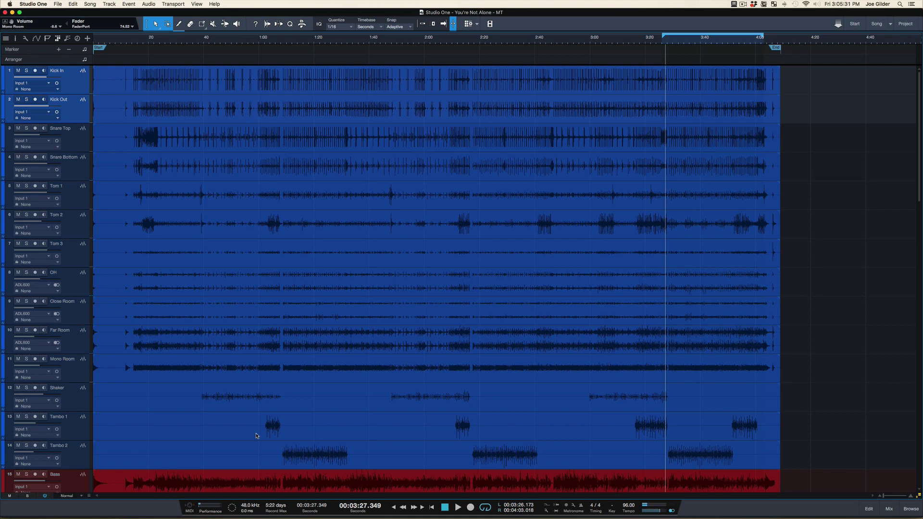
pyautogui.press('/')
# Step: Record-arm the "You're Not Alone" track at the end of the track list and return the playhead to the song start
pyautogui.scroll(-12, 409, 352)
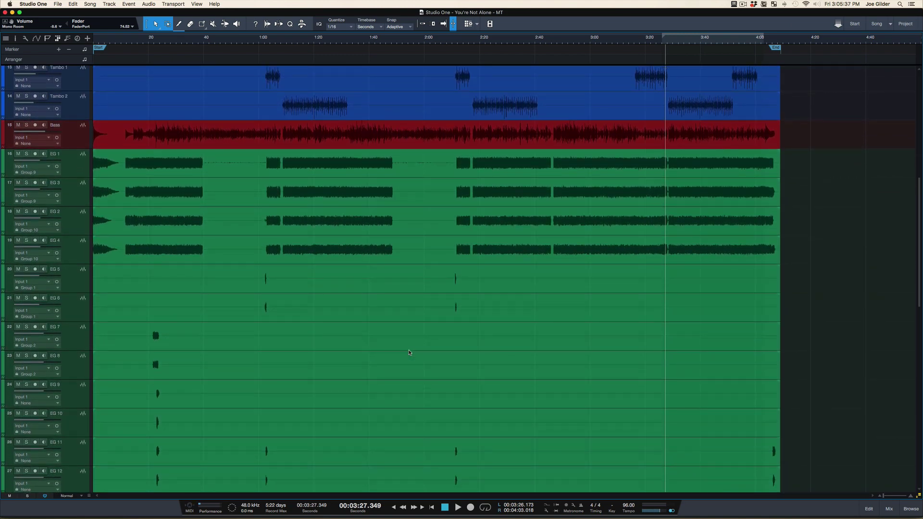
pyautogui.scroll(-11, 409, 353)
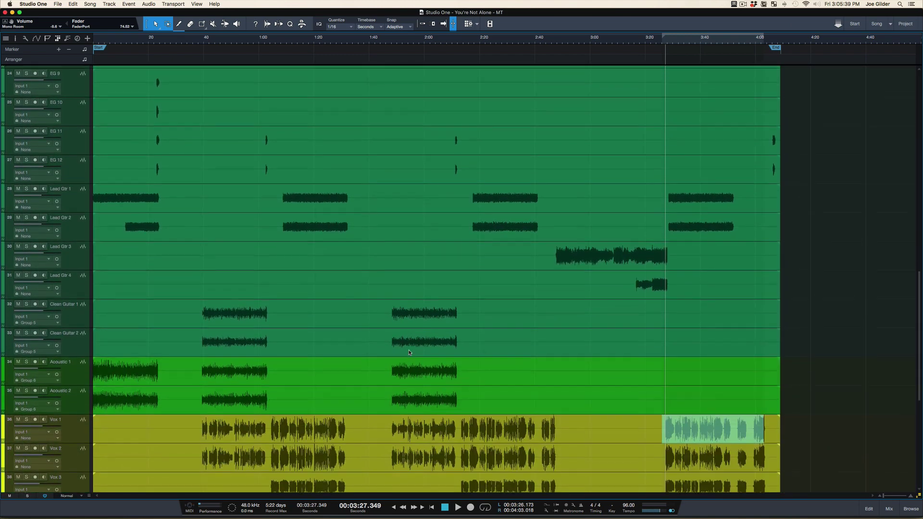
pyautogui.scroll(-5, 409, 352)
pyautogui.scroll(-3, 409, 353)
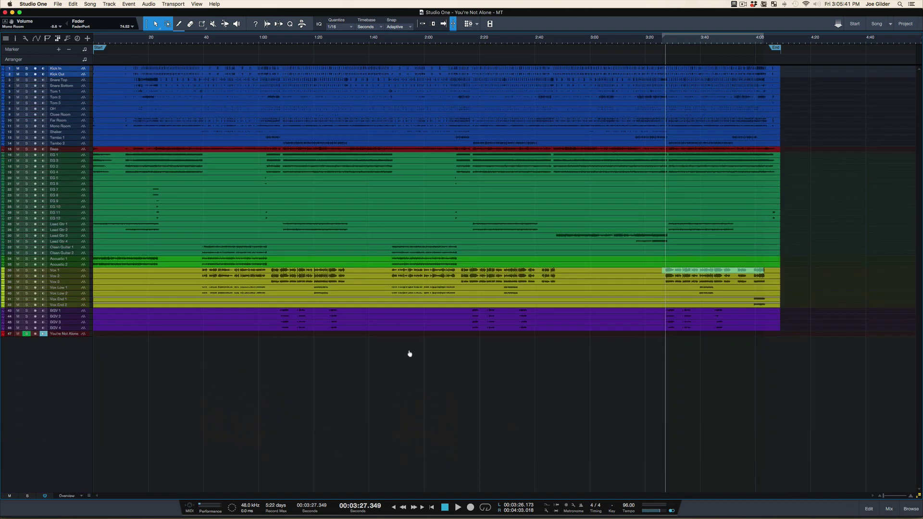
pyautogui.scroll(2, 409, 354)
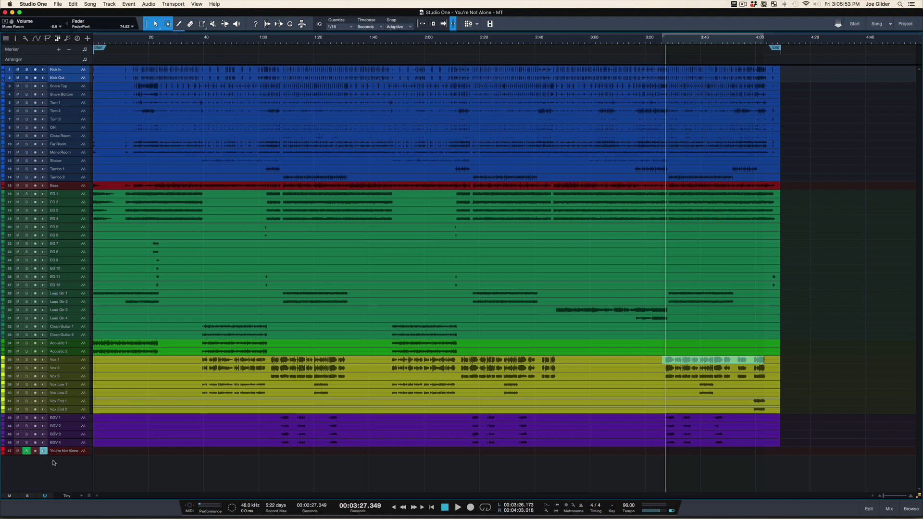
pyautogui.click(35, 451)
pyautogui.press(',')
pyautogui.hotkey('shift', 'e')
pyautogui.hotkey('shift', 'e')
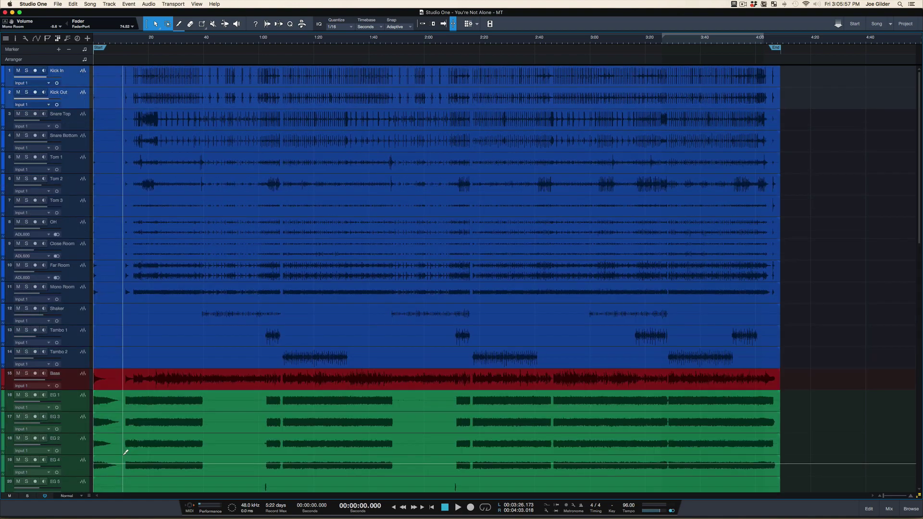
# Step: Show the inspector for the "You're Not Alone" track and rename its current layer as GUT MIX
pyautogui.scroll(-15, 123, 457)
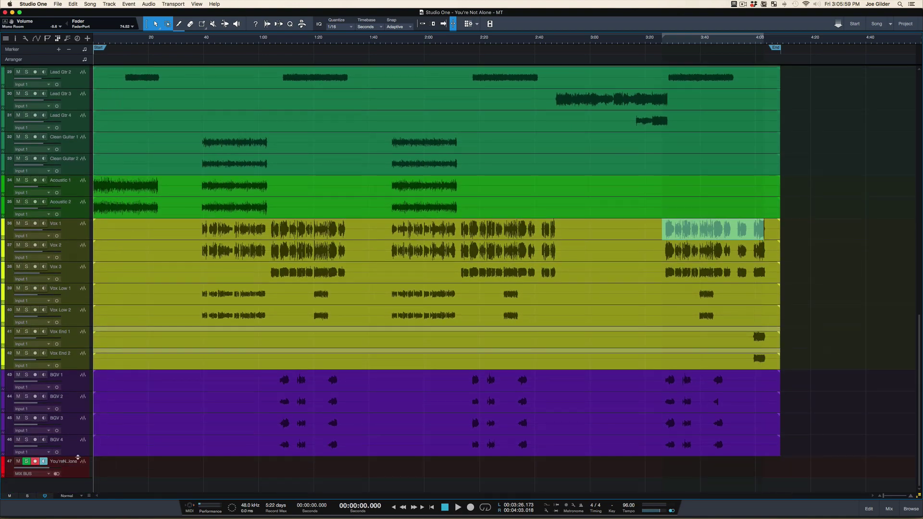
pyautogui.click(75, 465)
pyautogui.press('F4')
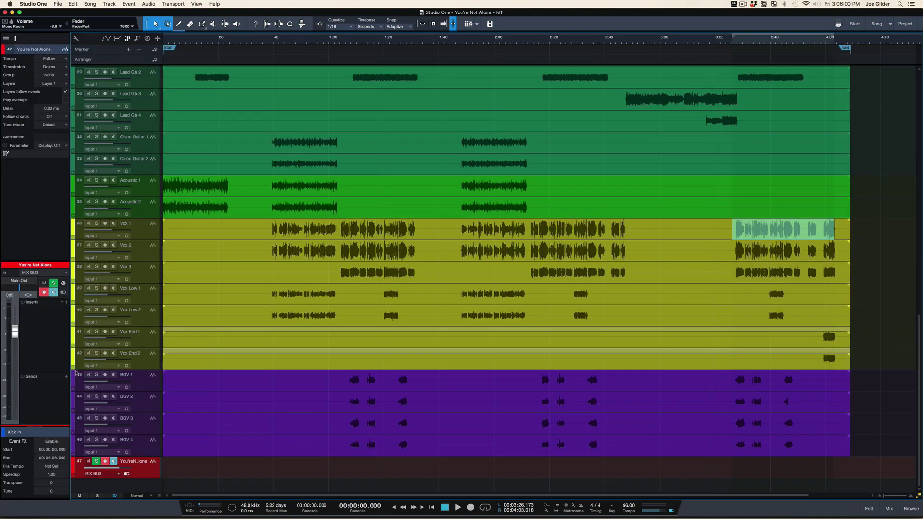
pyautogui.click(53, 83)
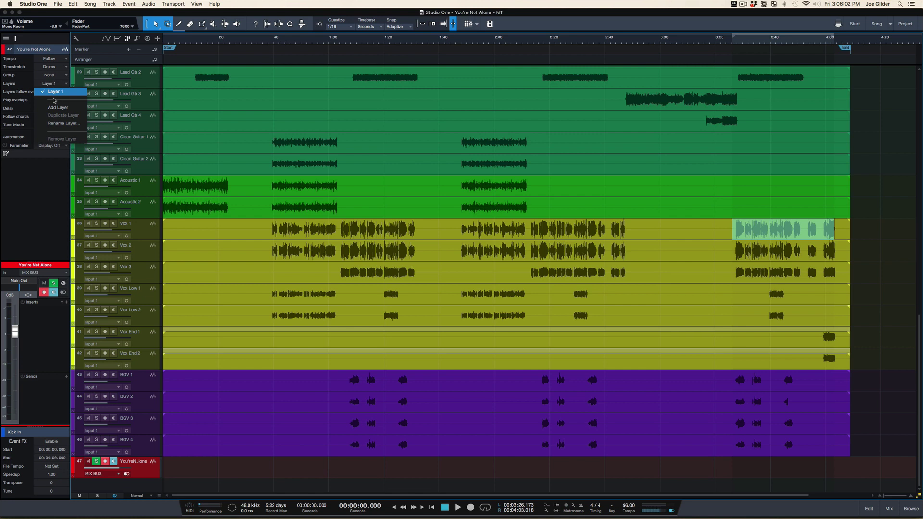
pyautogui.click(56, 126)
pyautogui.write('GUT')
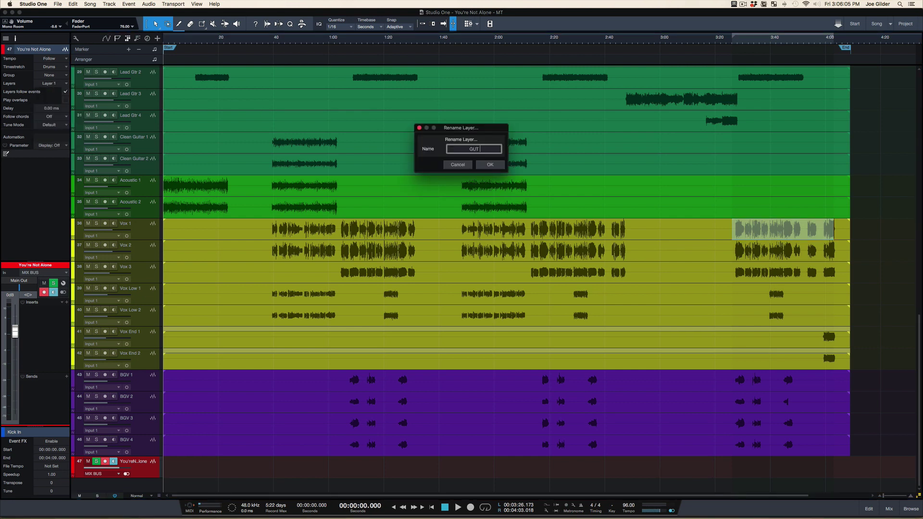
pyautogui.write(' MIX')
pyautogui.press('Return')
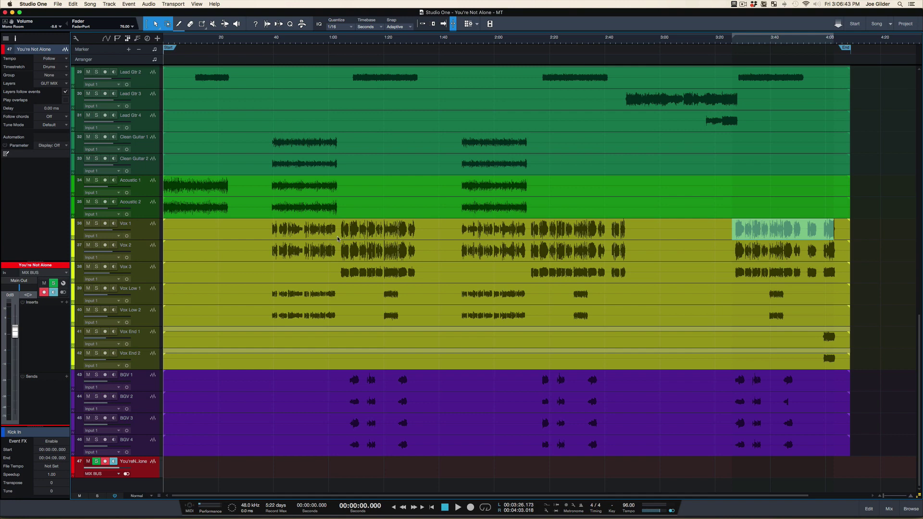
# Step: Widen the track list so the full track name fits and start recording the mix from the song start
pyautogui.scroll(3, 306, 264)
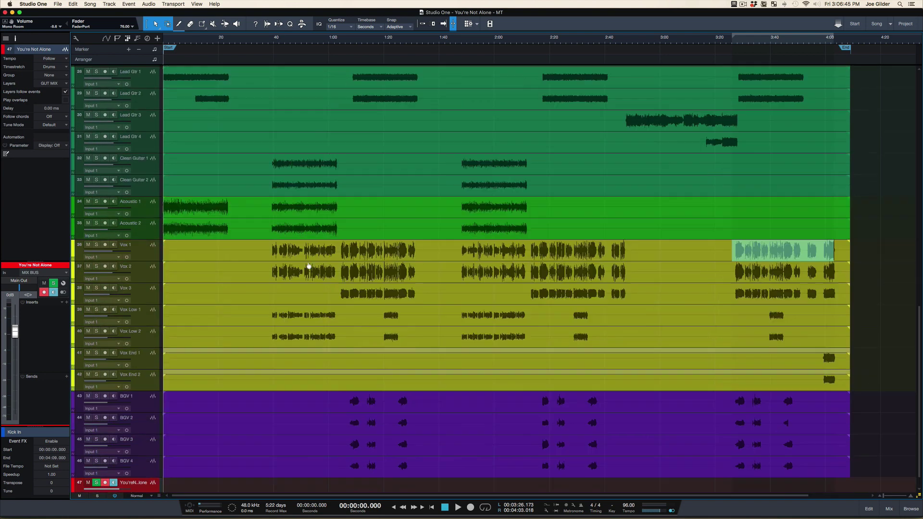
pyautogui.scroll(-1, 308, 266)
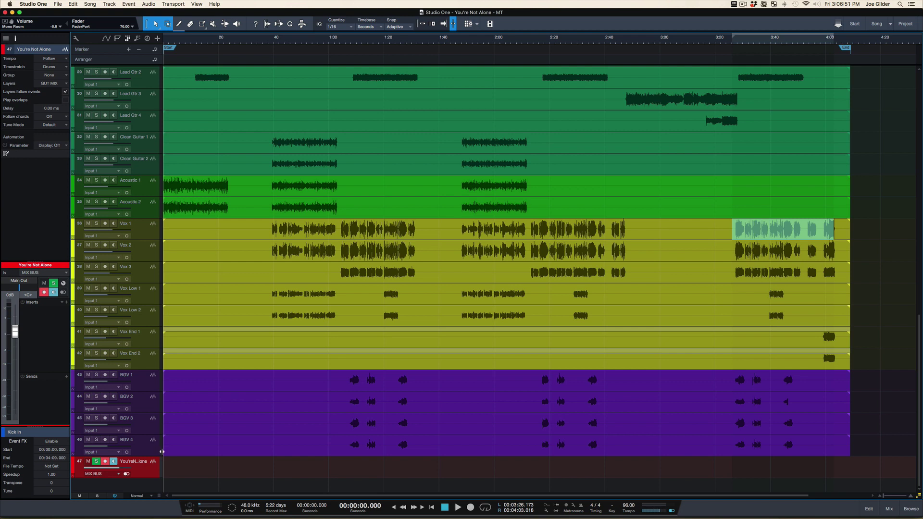
pyautogui.moveTo(162, 452); pyautogui.dragTo(193, 450)
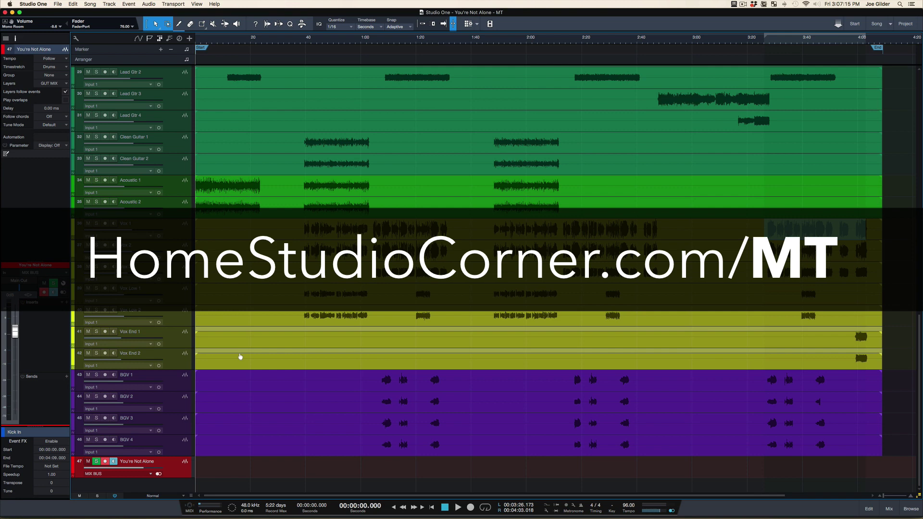
pyautogui.press('space')
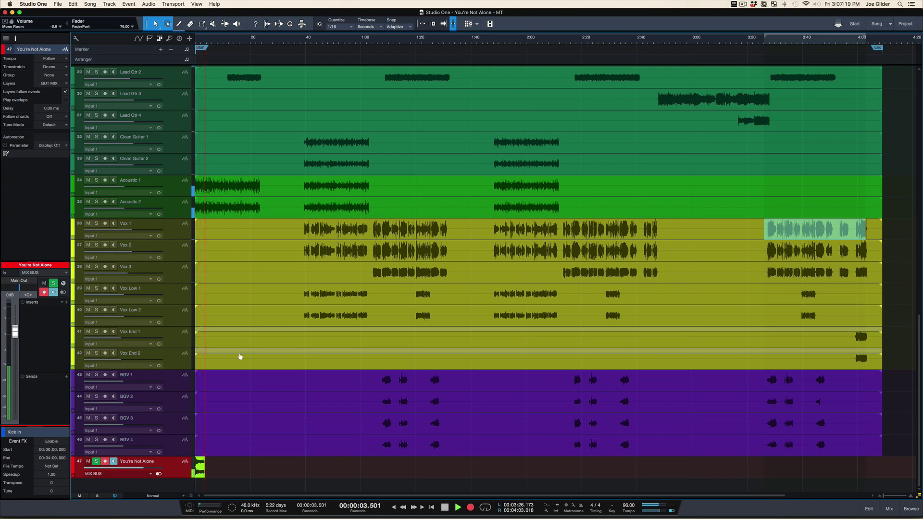
# Step: While recording, lower both acoustic guitars to -9.7 dB and set Lead Gtr 1 to -5.0 dB and Lead Gtr 2 to -6.4 dB
pyautogui.click(181, 190)
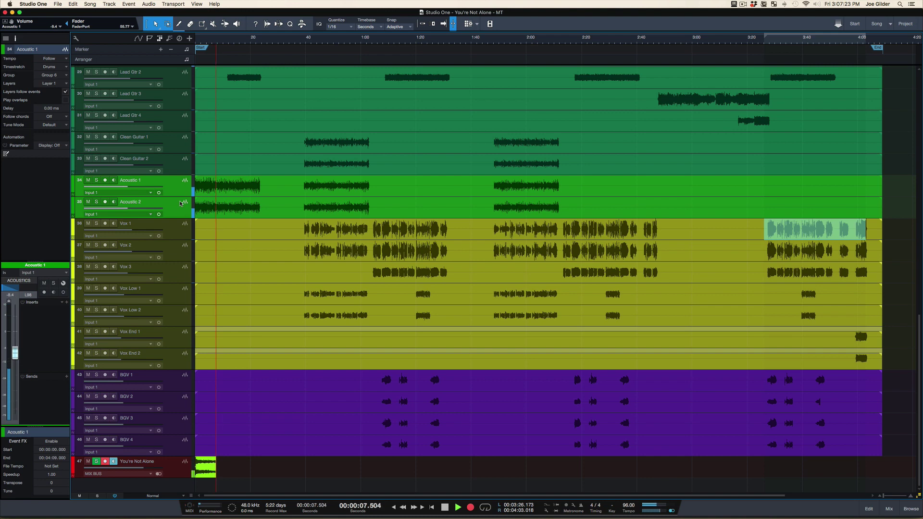
pyautogui.scroll(4, 221, 220)
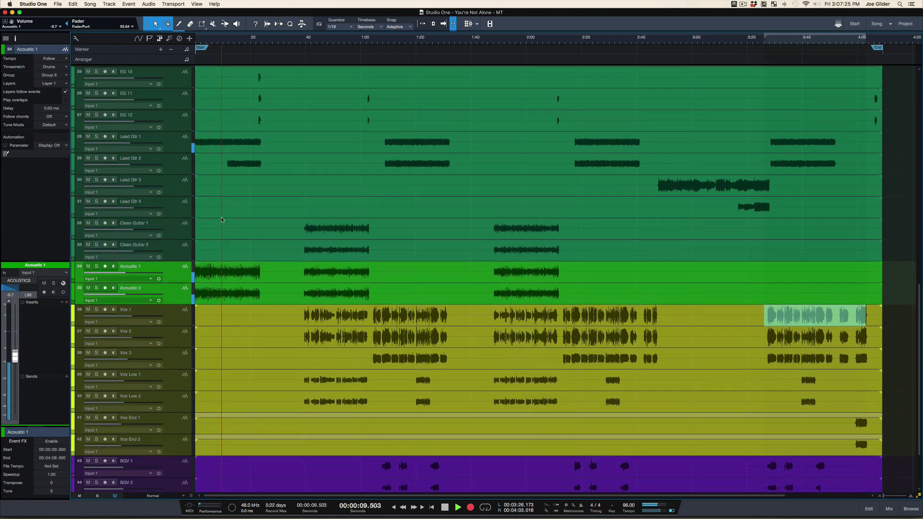
pyautogui.scroll(4, 221, 220)
pyautogui.click(185, 235)
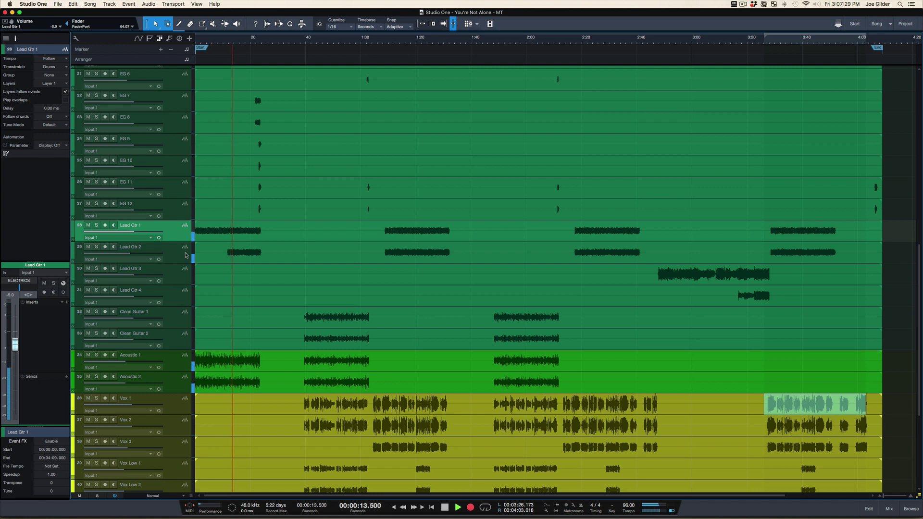
pyautogui.click(186, 255)
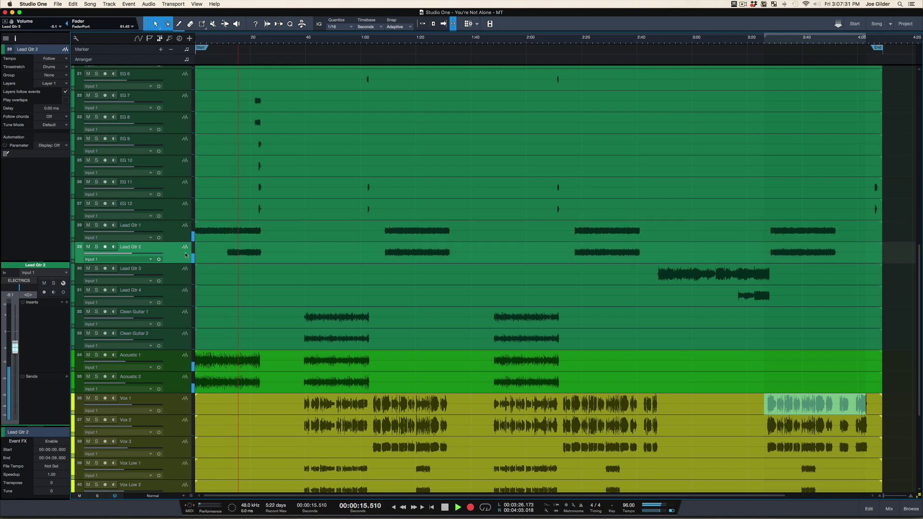
pyautogui.scroll(10, 298, 277)
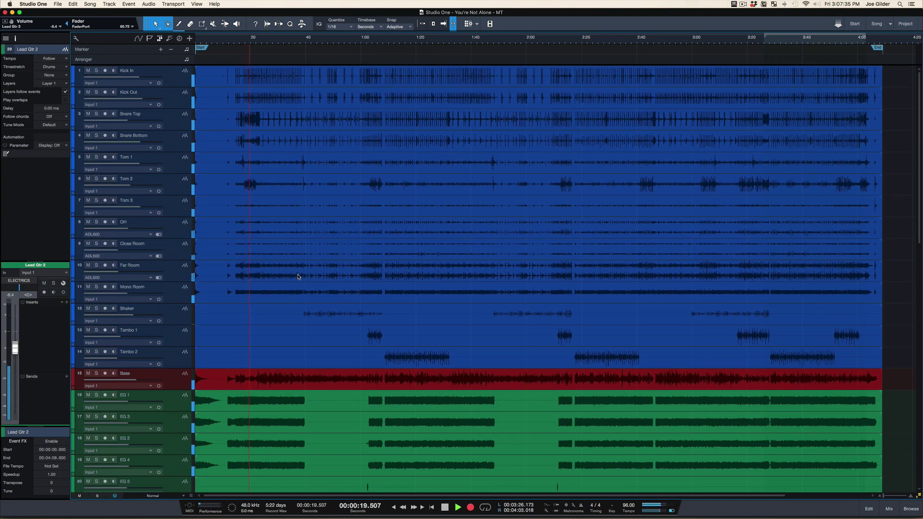
# Step: Reopen the mixer and lower the Acoustic 1 and Acoustic 2 tracks to -11.3 dB
pyautogui.press('F3')
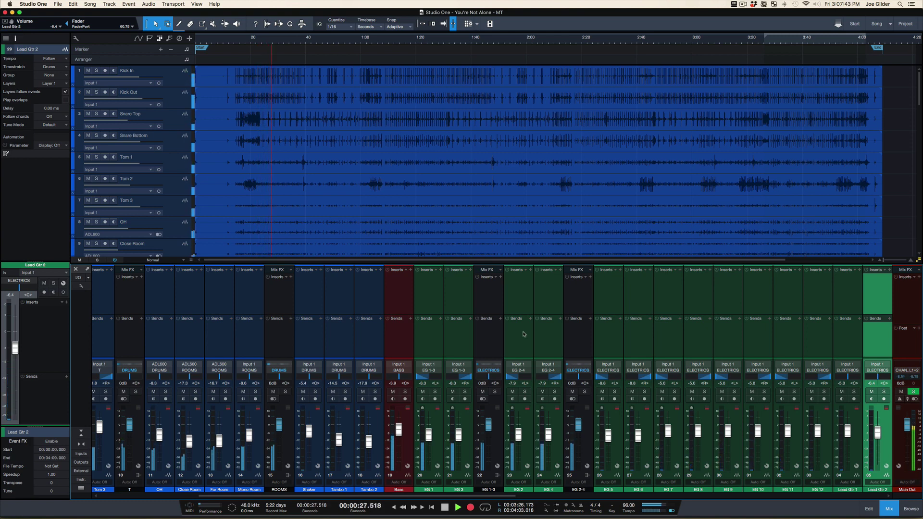
pyautogui.hscroll(10, 524, 334)
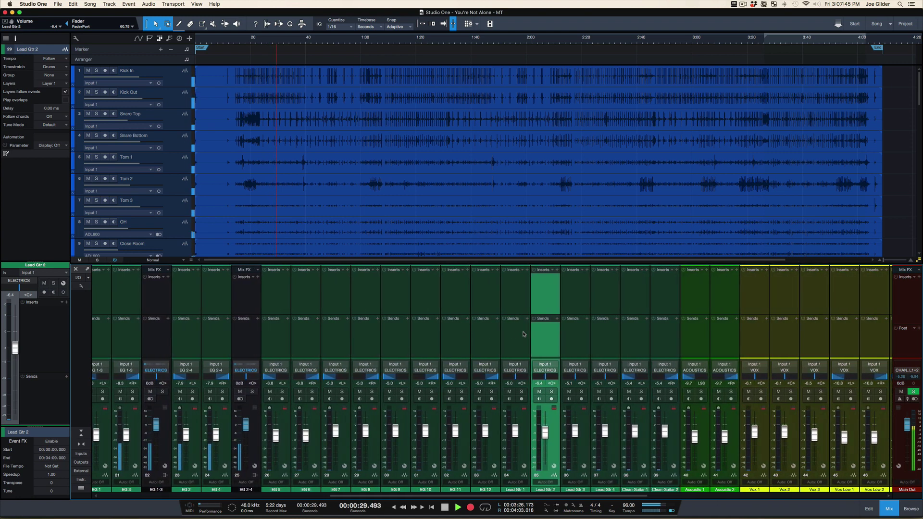
pyautogui.hscroll(2, 524, 335)
pyautogui.click(559, 336)
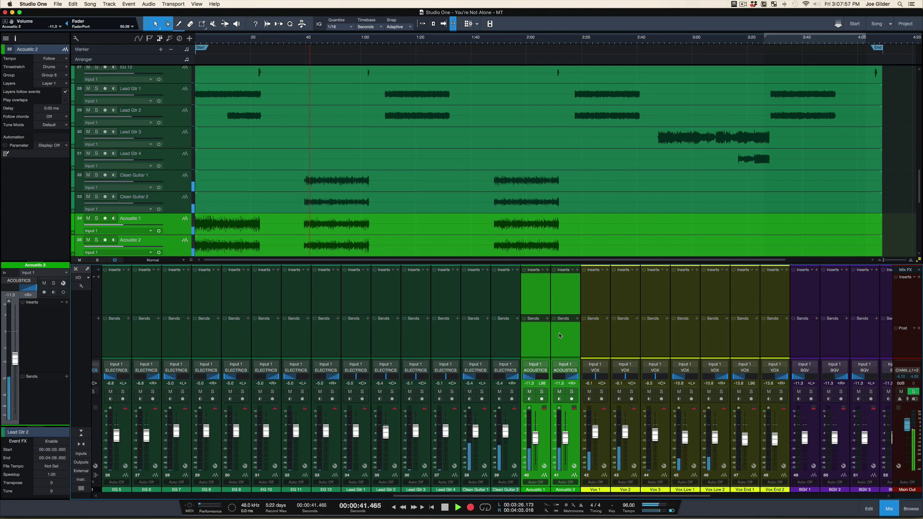
# Step: Lower the Shaker track to -8.2 dB while the mix keeps recording
pyautogui.hscroll(-5, 473, 340)
pyautogui.hscroll(-10, 474, 339)
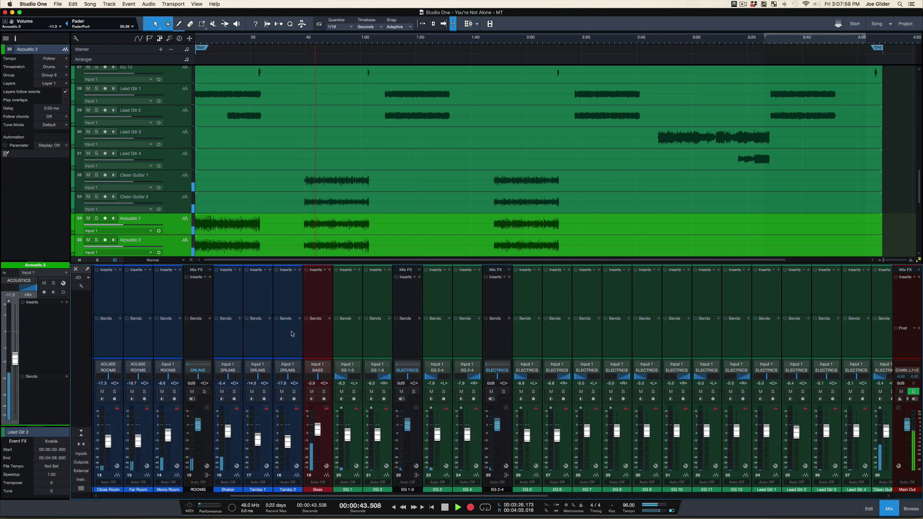
pyautogui.click(239, 344)
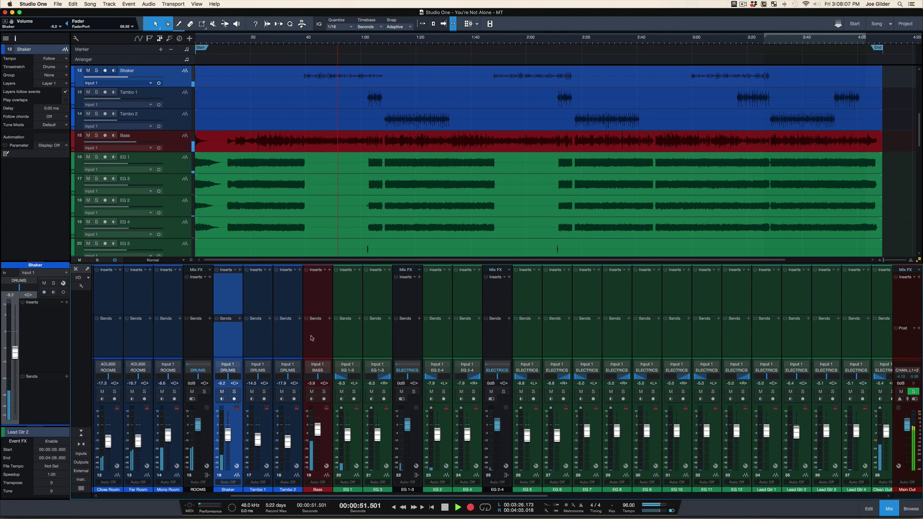
# Step: Raise the OH track to -6.5 dB and lower Close Room to -20.2 dB
pyautogui.hscroll(6, 312, 338)
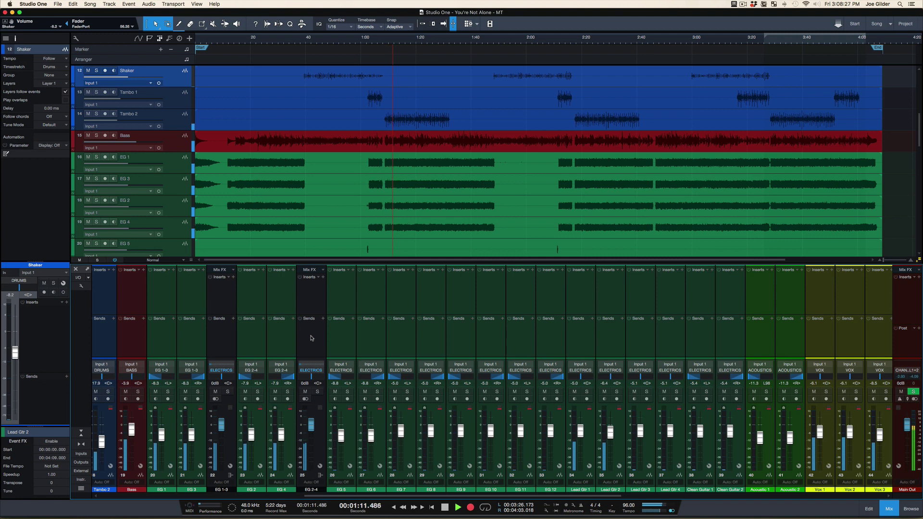
pyautogui.click(310, 338)
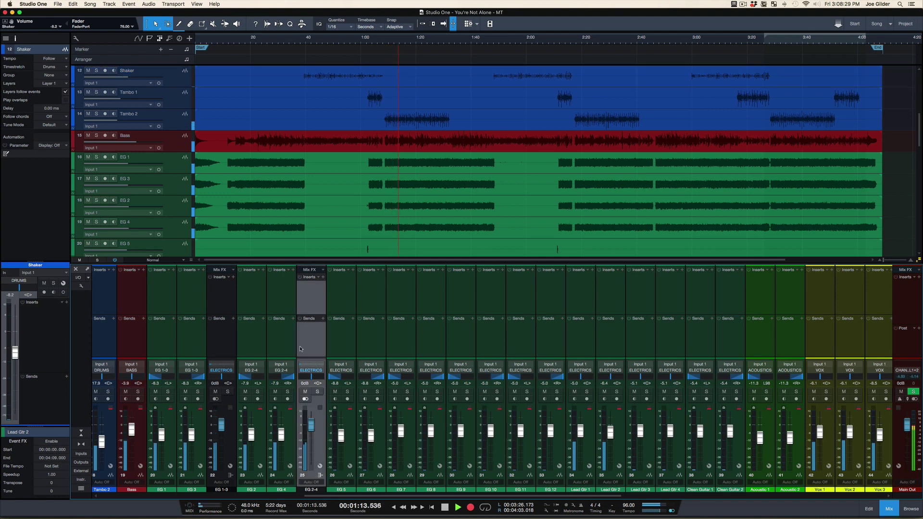
pyautogui.hscroll(-5, 473, 349)
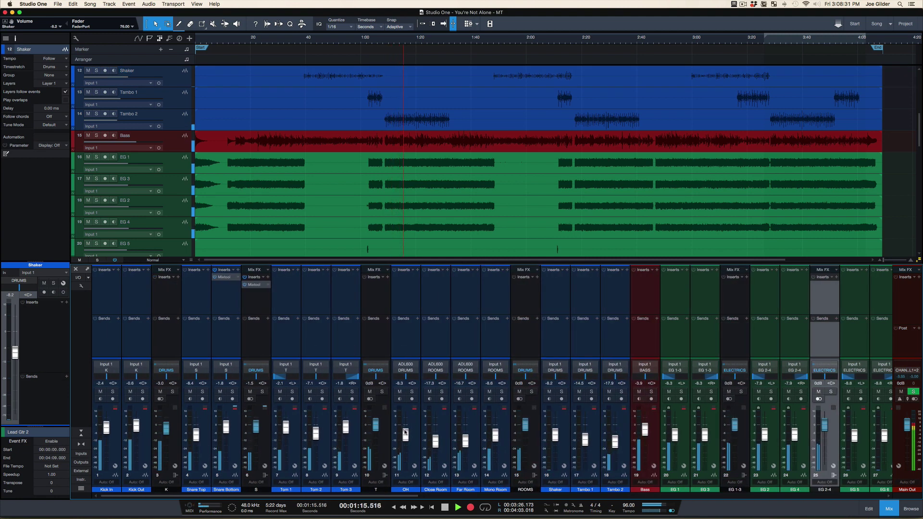
pyautogui.moveTo(405, 434); pyautogui.dragTo(439, 446)
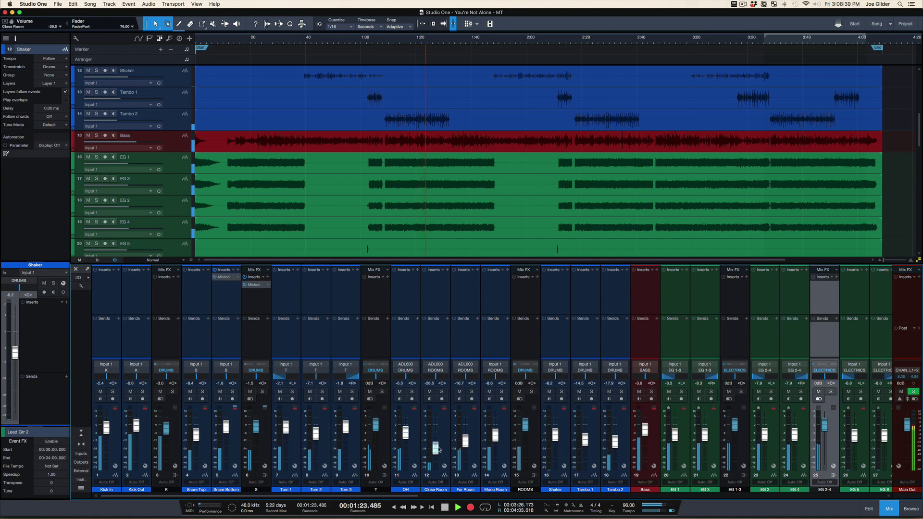
# Step: Lower Far Room to -19.1 dB, Mono Room to -12.8 dB and Tambo 2 to -19.0 dB
pyautogui.click(469, 443)
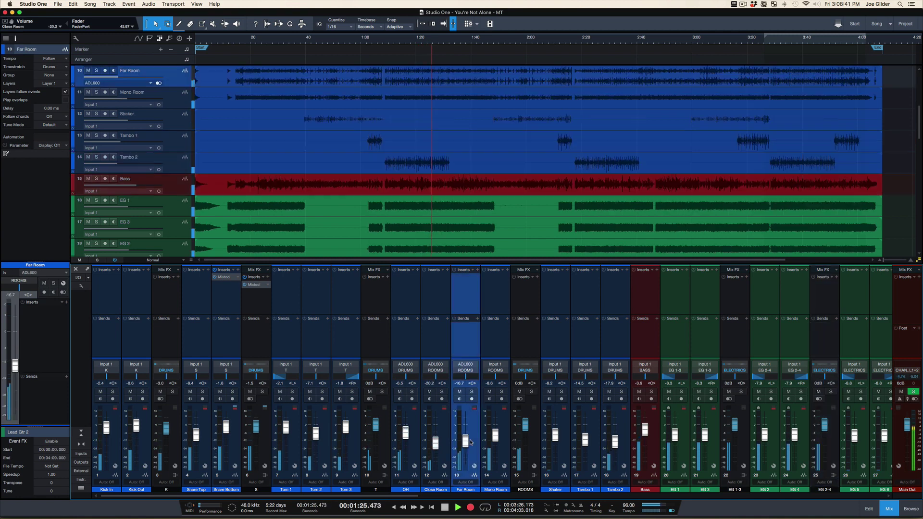
pyautogui.moveTo(469, 444); pyautogui.dragTo(498, 439)
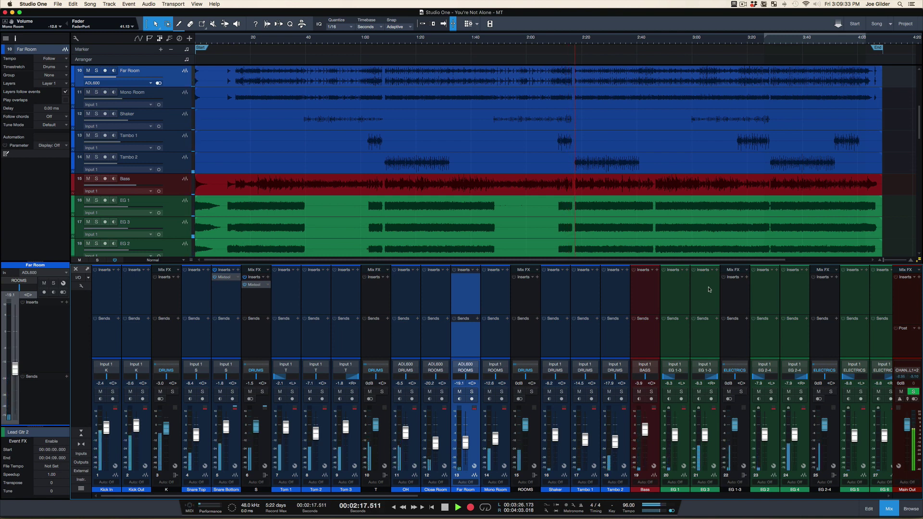
pyautogui.click(495, 170)
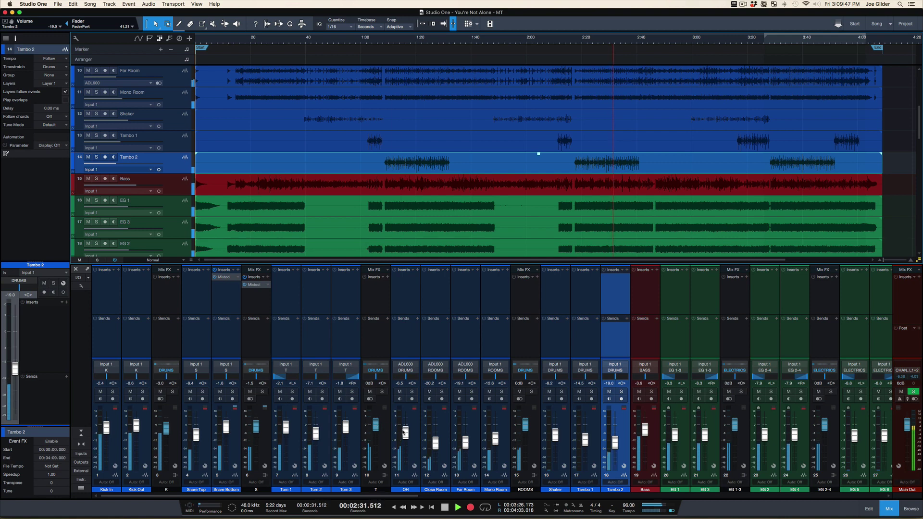
# Step: Raise the OH track to -4.5 dB, Snare Top to -6.5 dB, Snare Bottom to -0.3 dB and Kick In to -0.9 dB
pyautogui.moveTo(405, 433); pyautogui.dragTo(406, 430)
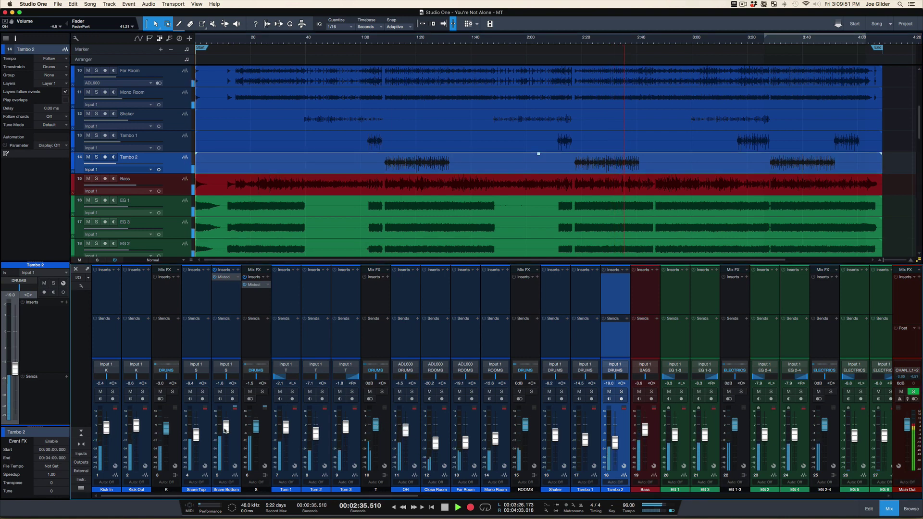
pyautogui.keyDown('alt'); pyautogui.click(225, 429); pyautogui.keyUp('alt')
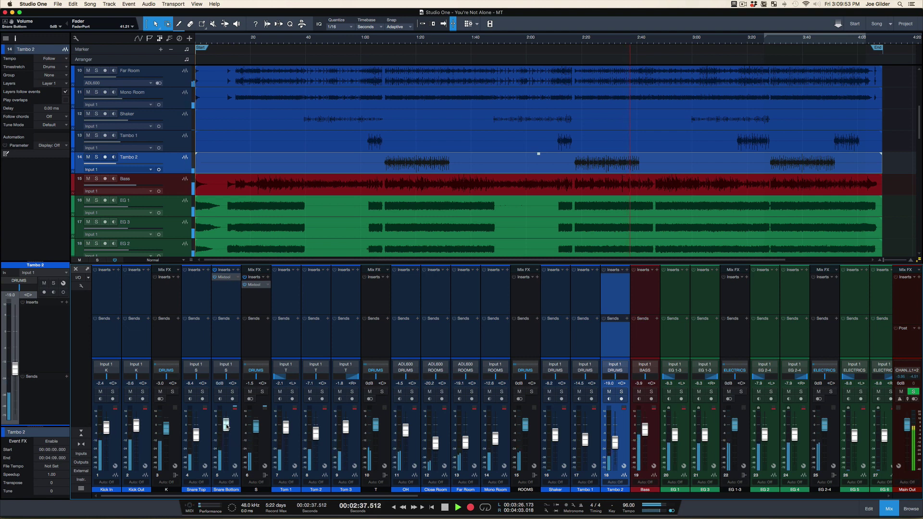
pyautogui.moveTo(226, 427); pyautogui.dragTo(197, 434)
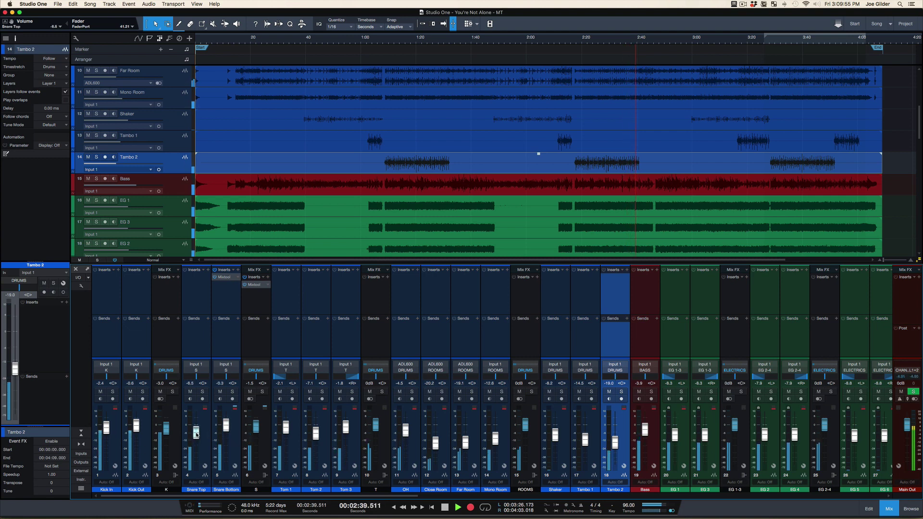
pyautogui.scroll(2, 107, 433)
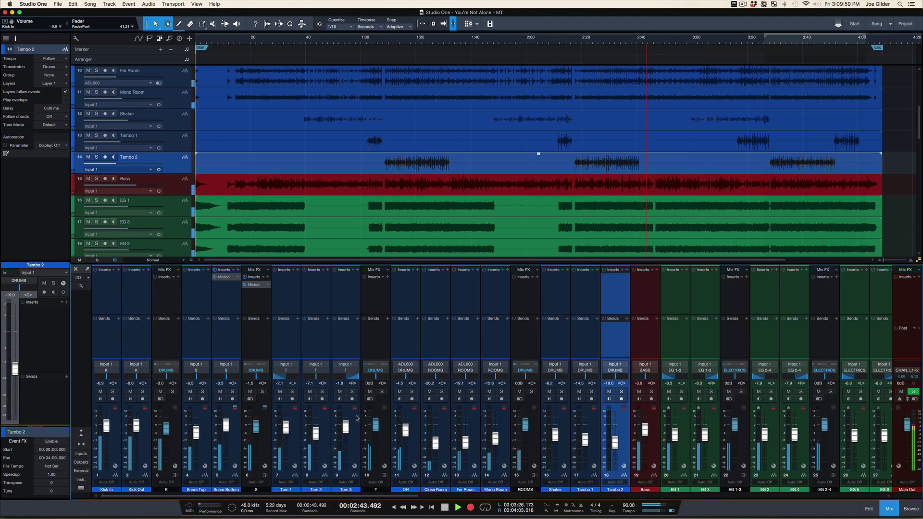
# Step: Raise the three tom tracks together, bringing Tom 1 to about +0.7 dB, and lift Tom 2 separately to -1.3 dB
pyautogui.click(346, 339)
pyautogui.keyDown('shift'); pyautogui.click(293, 339); pyautogui.keyUp('shift')
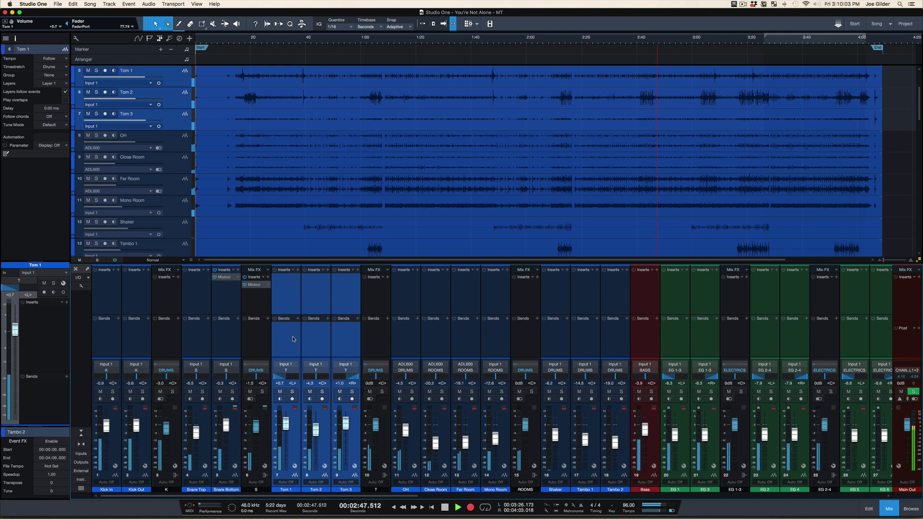
pyautogui.click(312, 343)
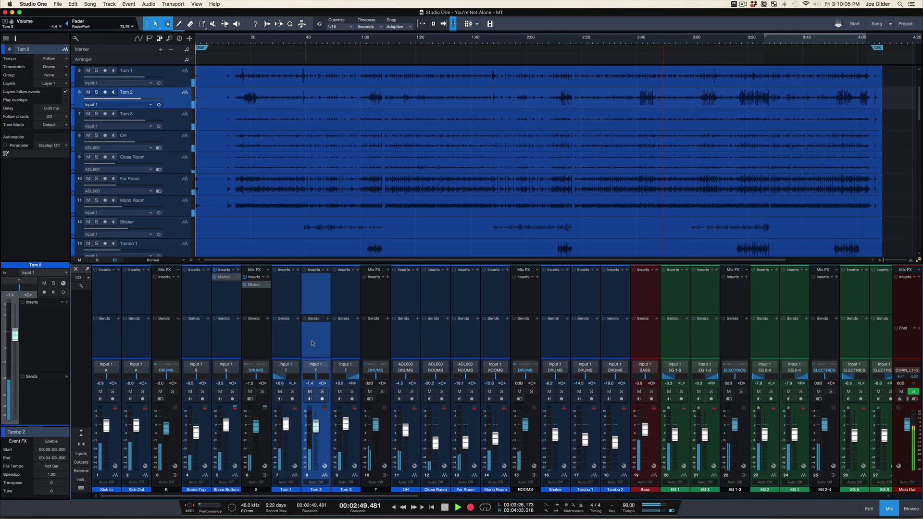
# Step: Hide the mixer and follow the end of the arrangement down to the You're Not Alone print track while it records
pyautogui.hscroll(5, 377, 346)
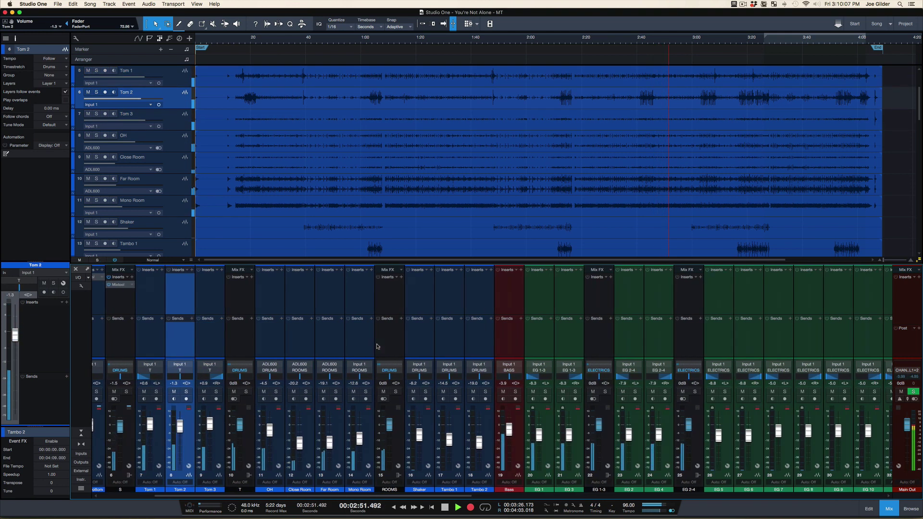
pyautogui.hscroll(3, 377, 347)
pyautogui.press('F3')
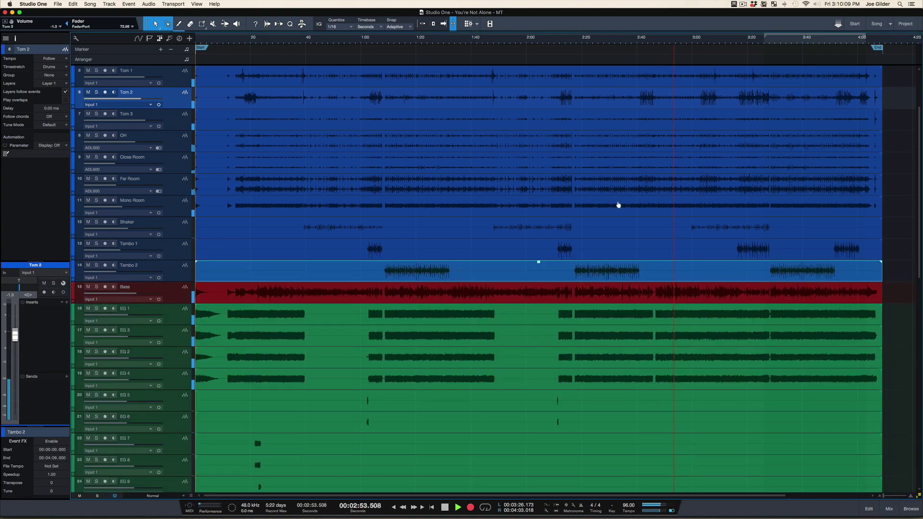
pyautogui.hscroll(3, 618, 265)
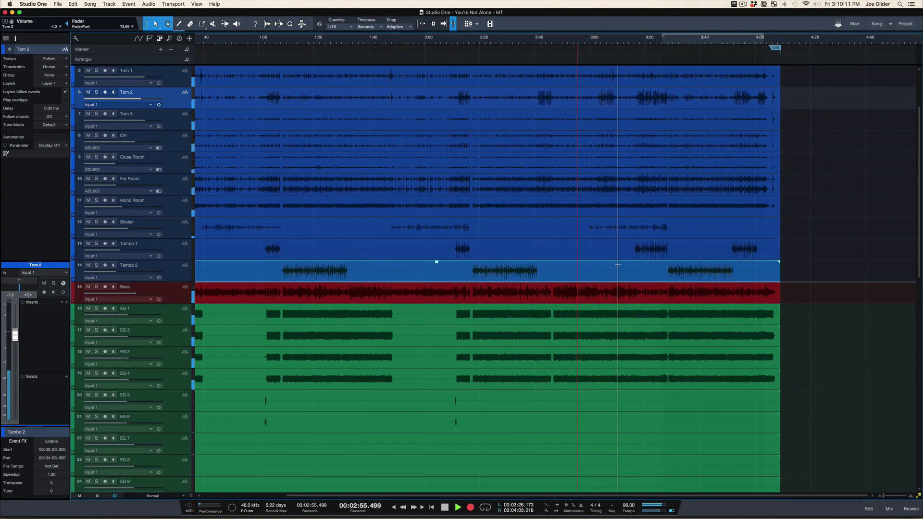
pyautogui.scroll(-10, 618, 265)
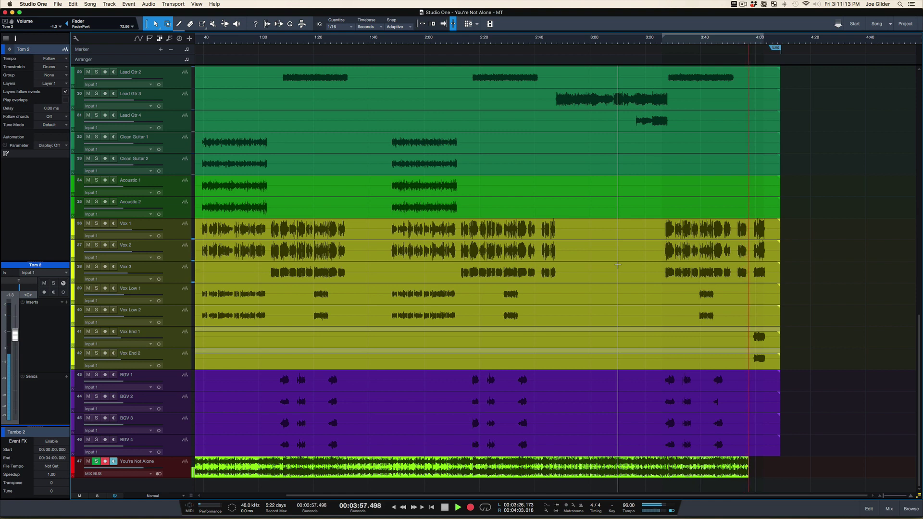
pyautogui.hscroll(-2, 618, 265)
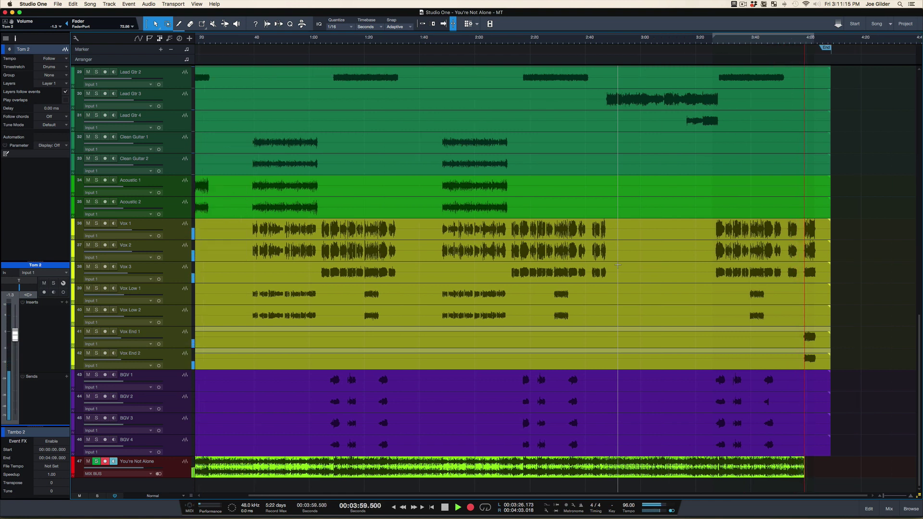